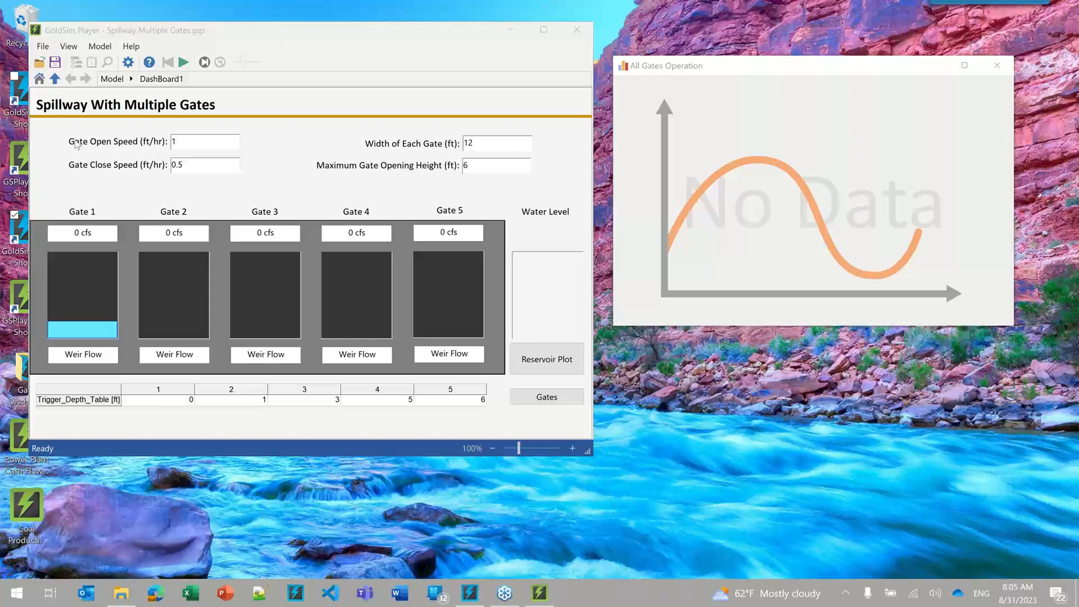
Step: Run the spillway simulation to completion and enlarge the All Gates Operation chart window vertically
click(242, 67)
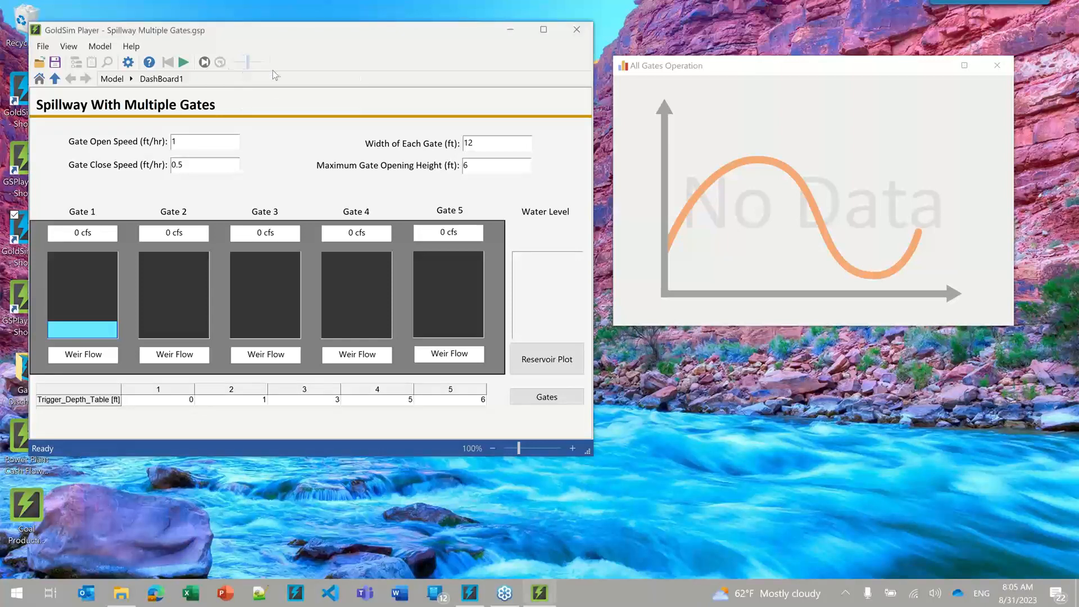
click(183, 62)
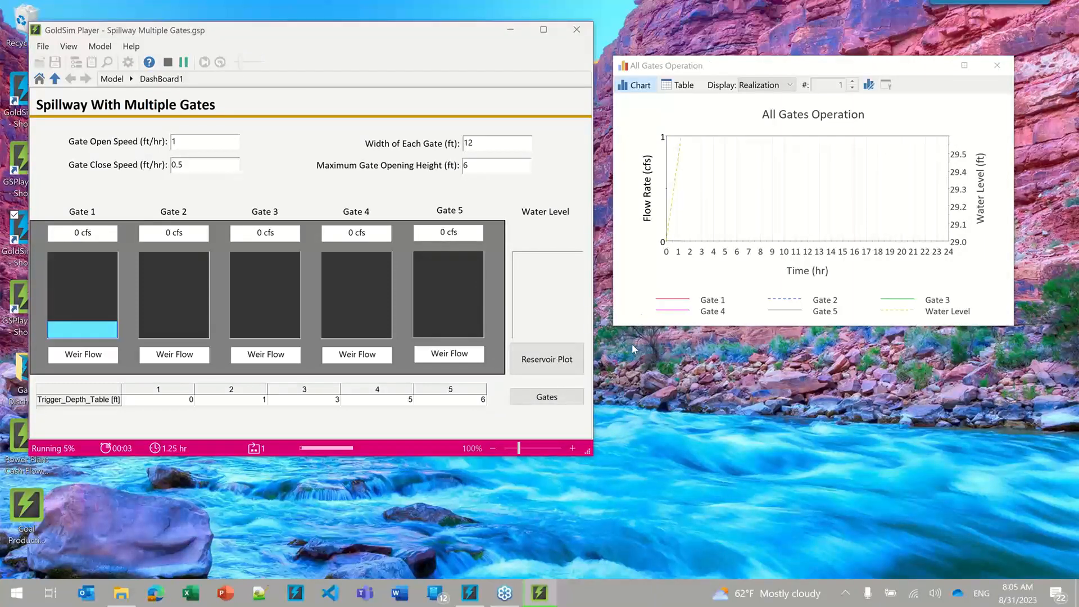
drag(632, 336, 631, 422)
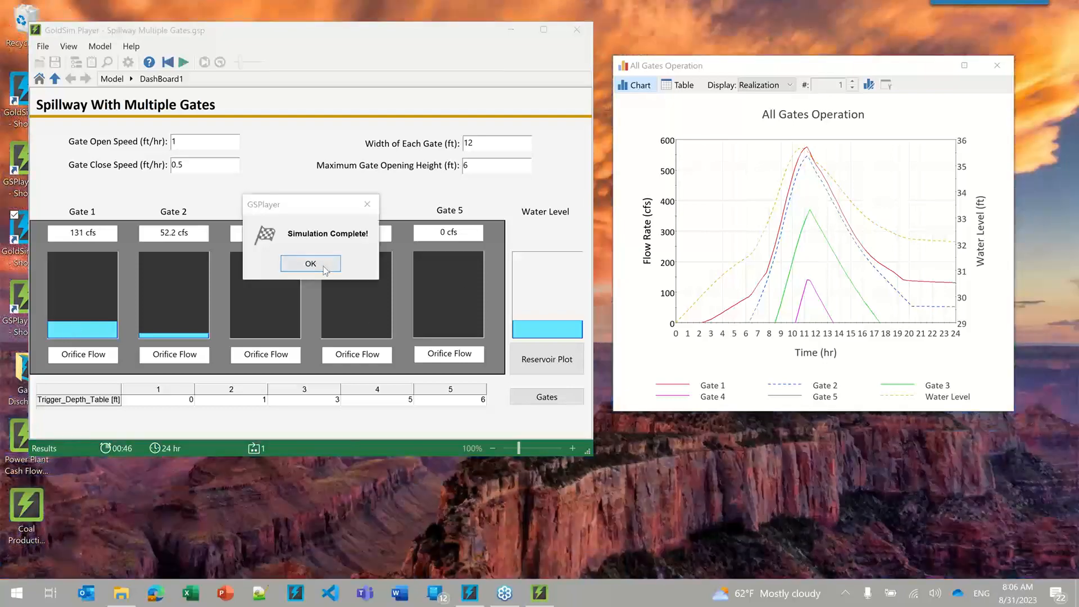
click(316, 266)
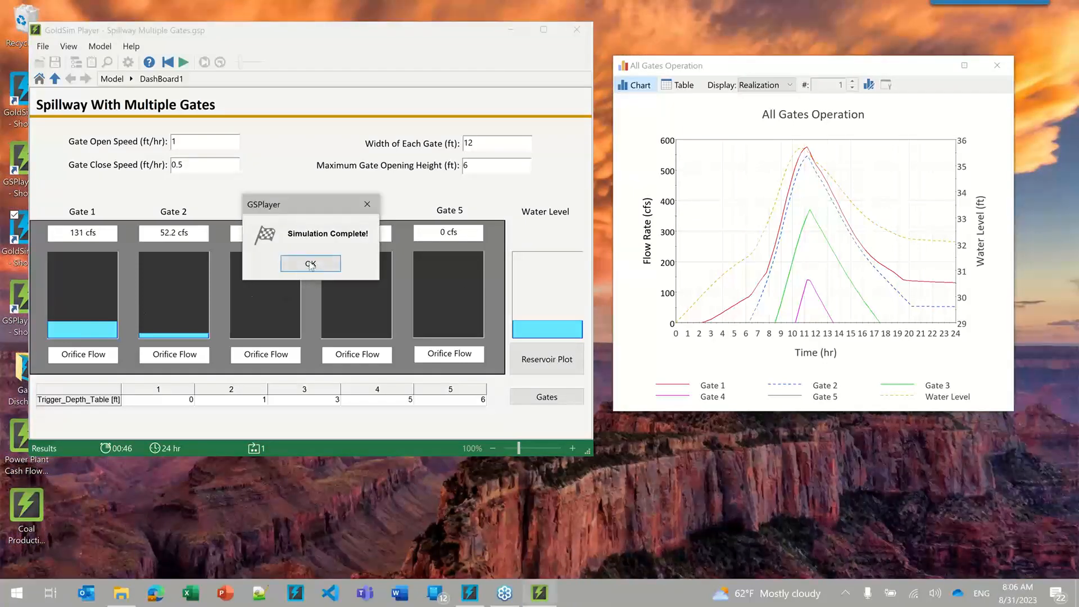
click(311, 264)
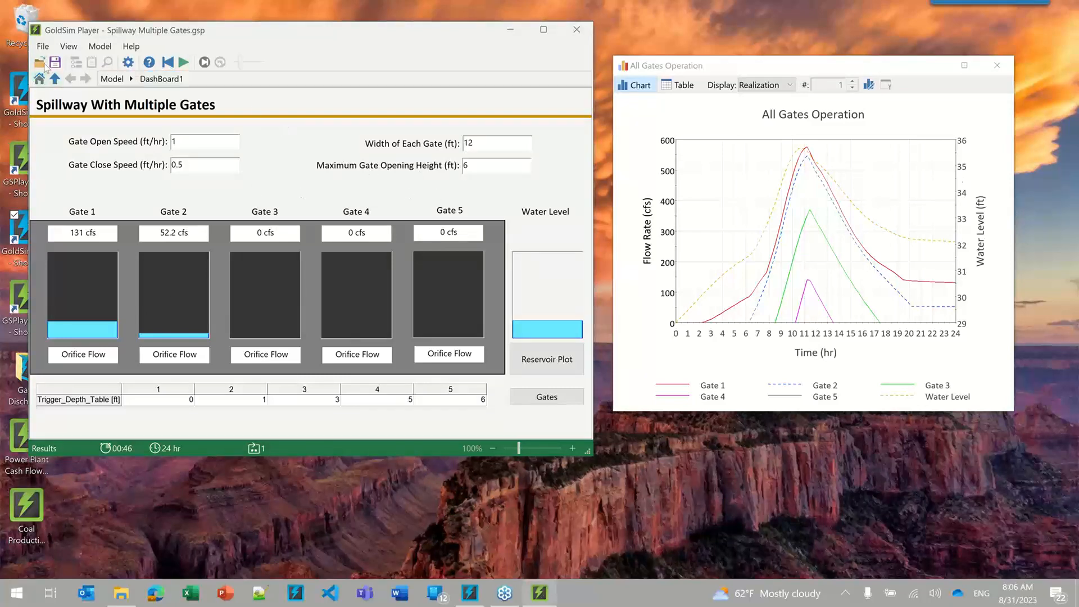
Step: Browse the model structure from the root through Gate_Controls and Gate01 into its Gate container
click(41, 62)
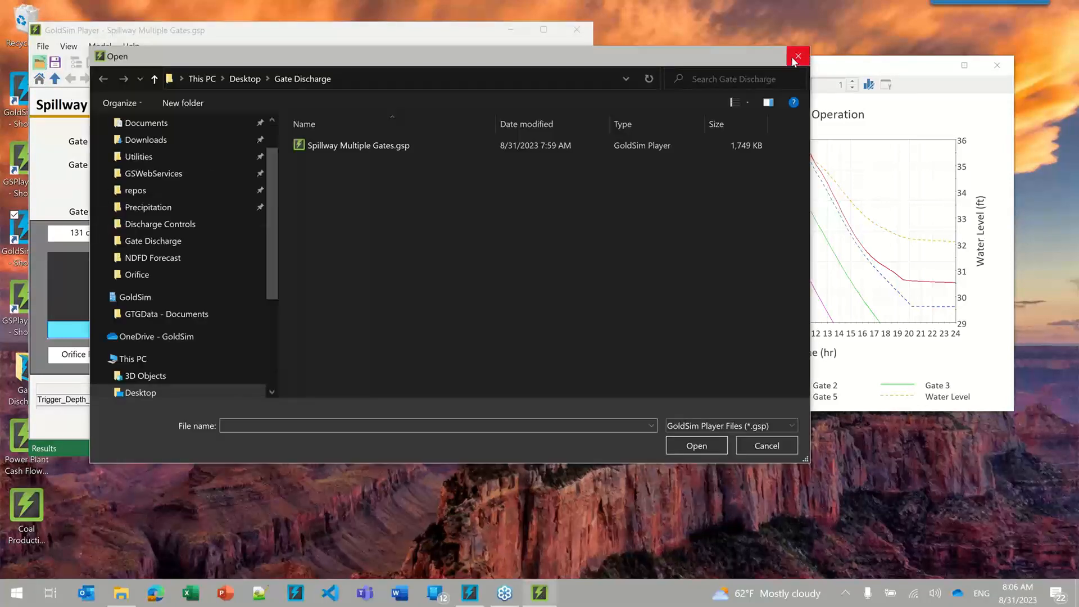
click(798, 55)
click(40, 79)
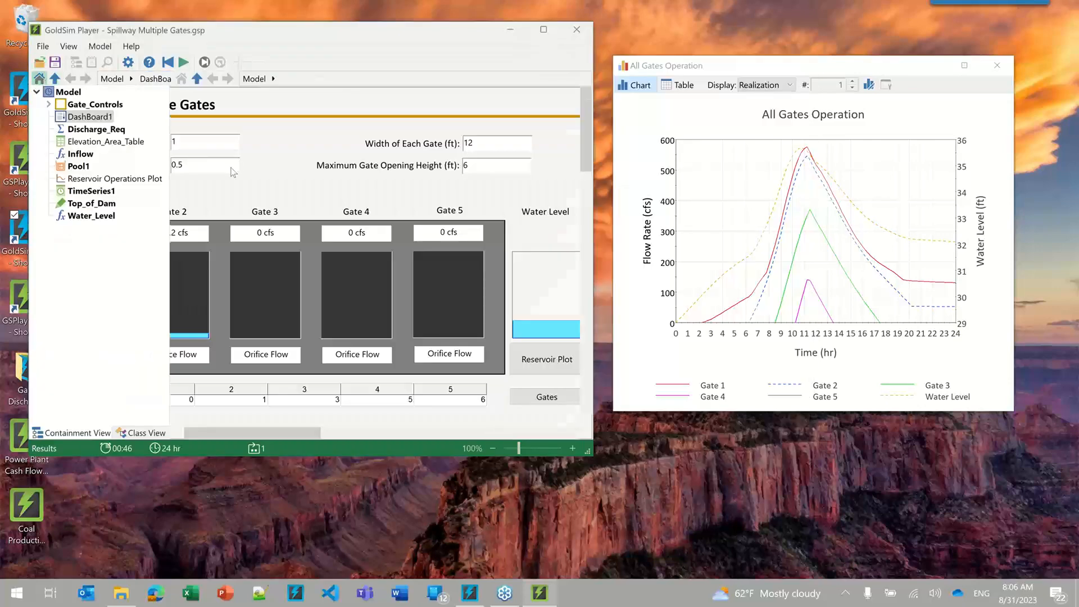
scroll(556, 247, down, 3)
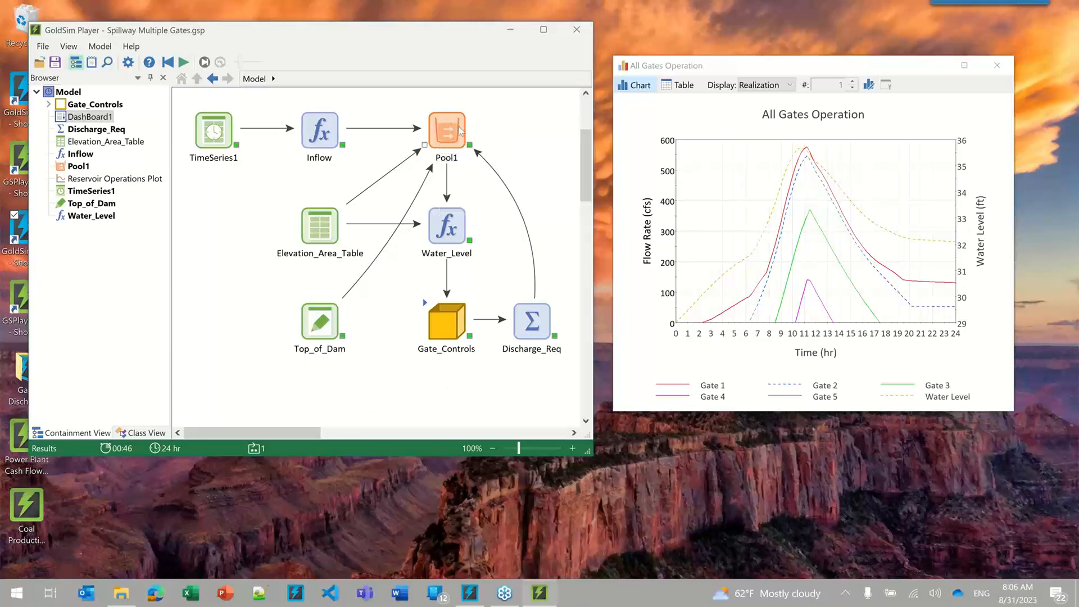
mouse_move(460, 130)
double_click(431, 311)
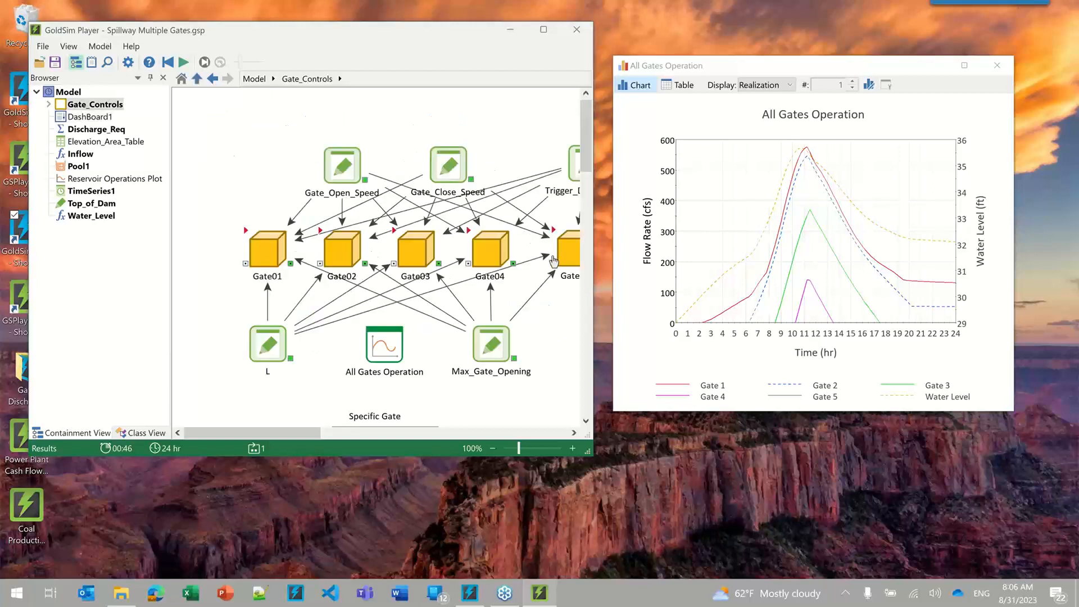
double_click(248, 233)
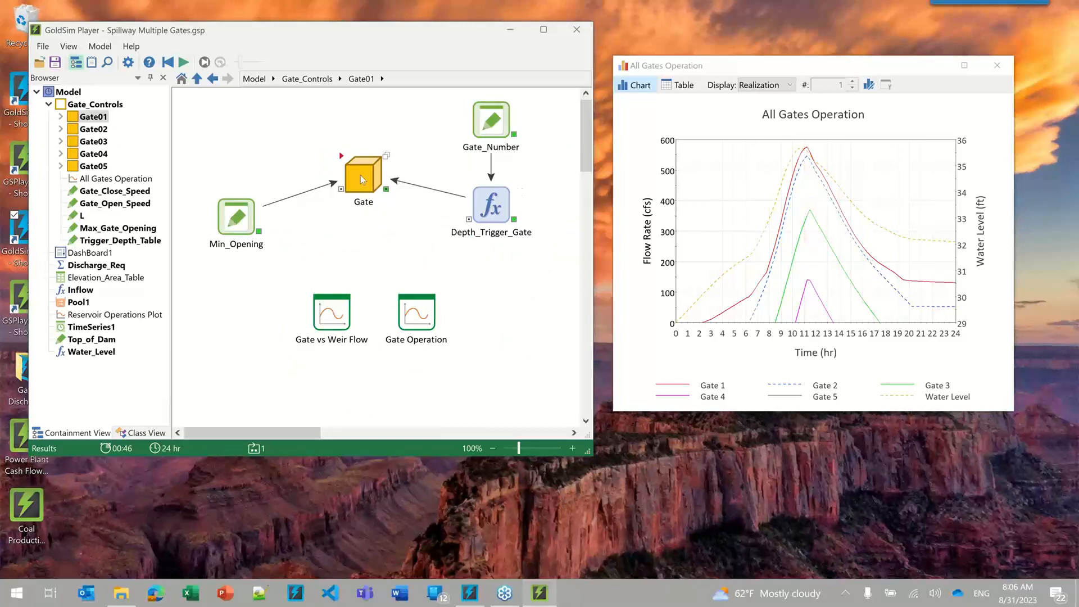
double_click(341, 158)
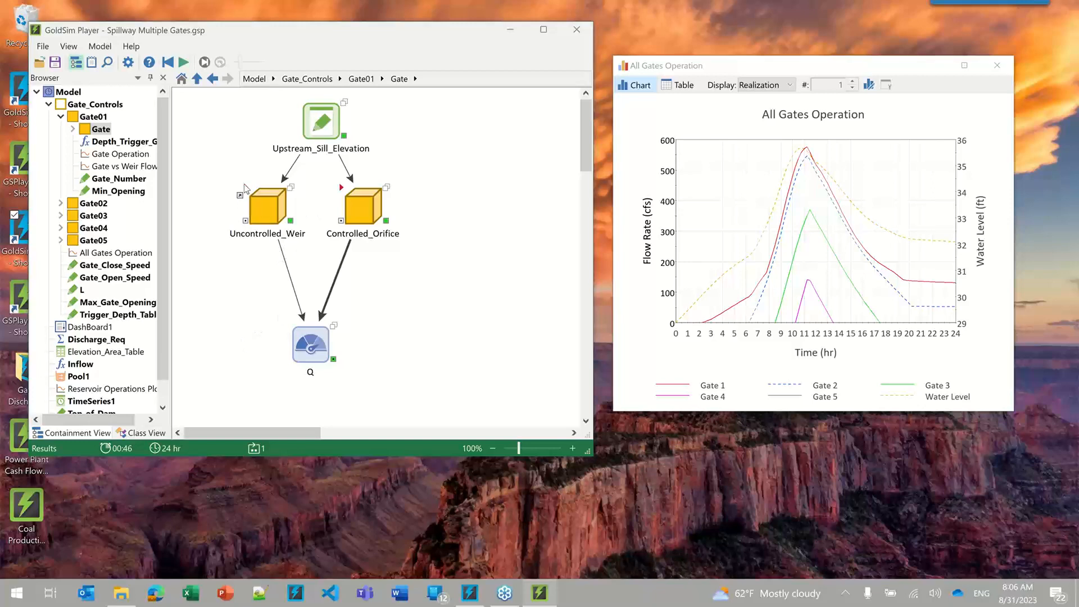
Step: Inspect the Uncontrolled_Weir and Controlled_Orifice containers of Gate01 in an enlarged window, and return to the model root
mouse_move(245, 187)
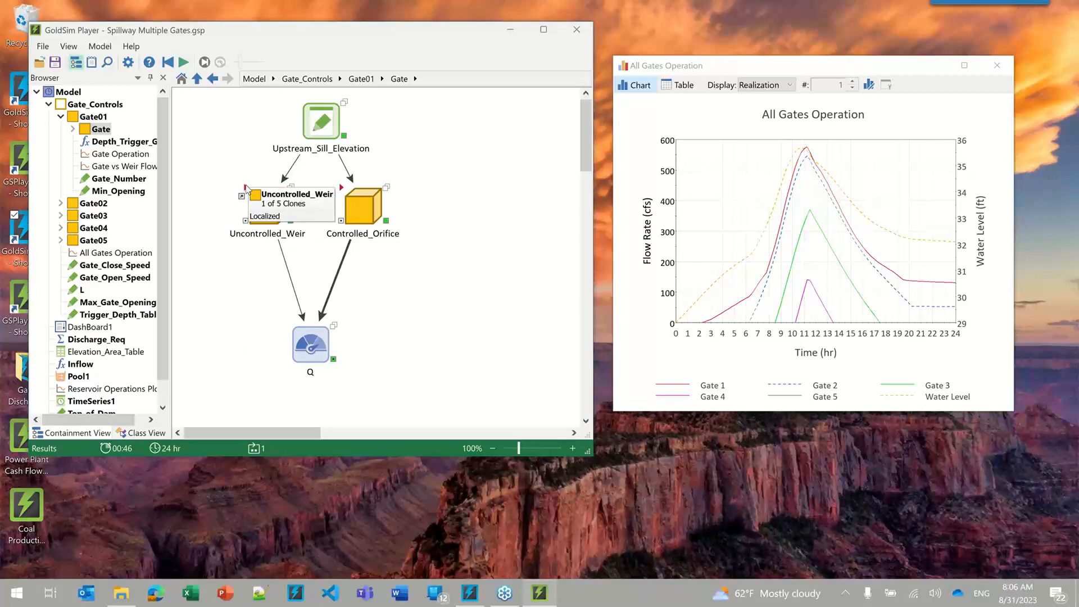
double_click(246, 189)
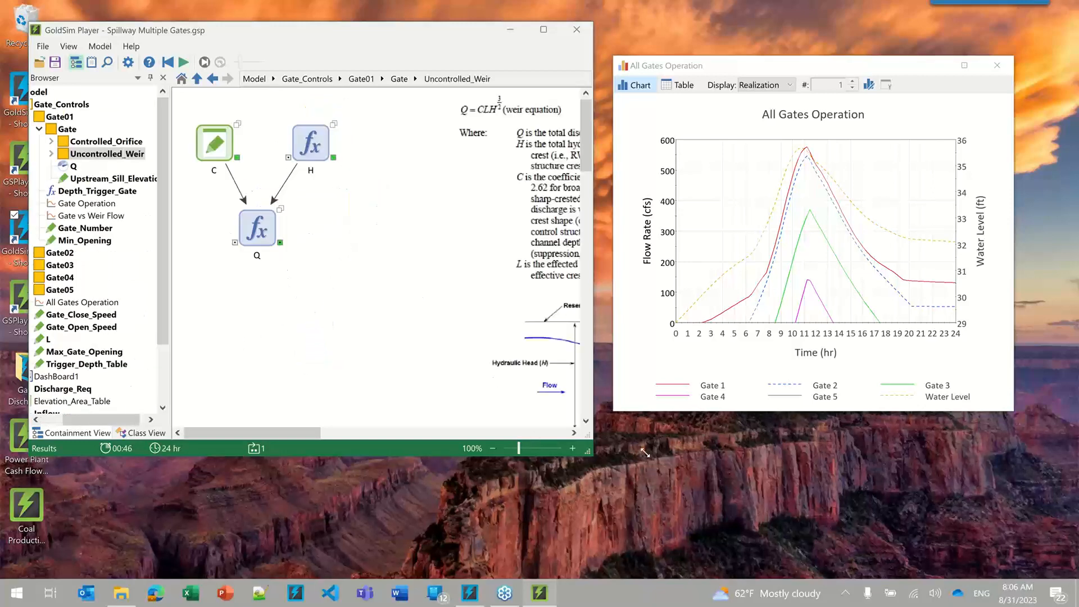
drag(645, 453, 862, 488)
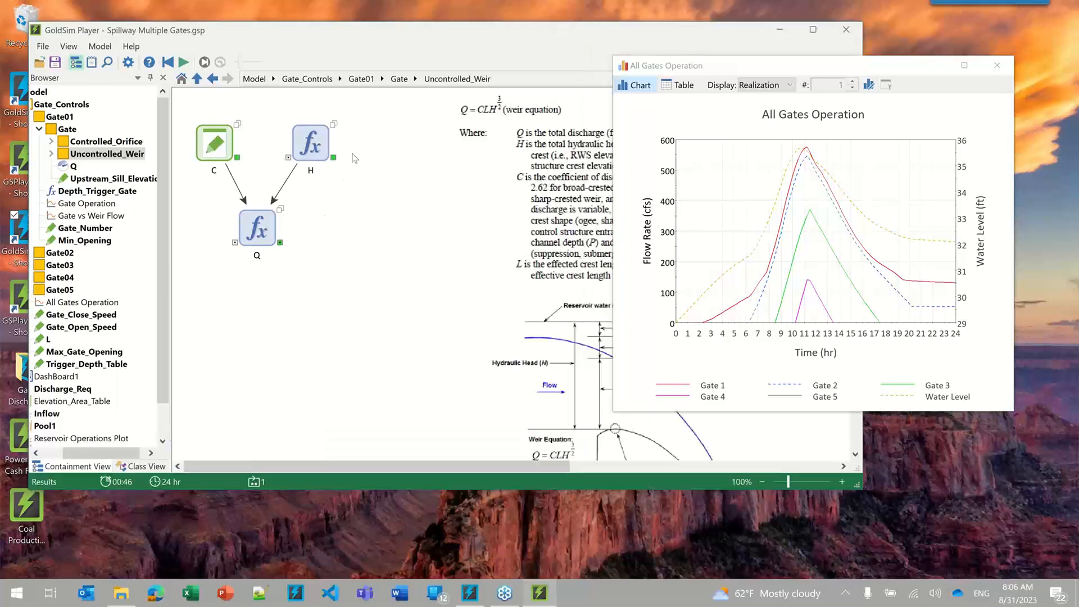
click(399, 78)
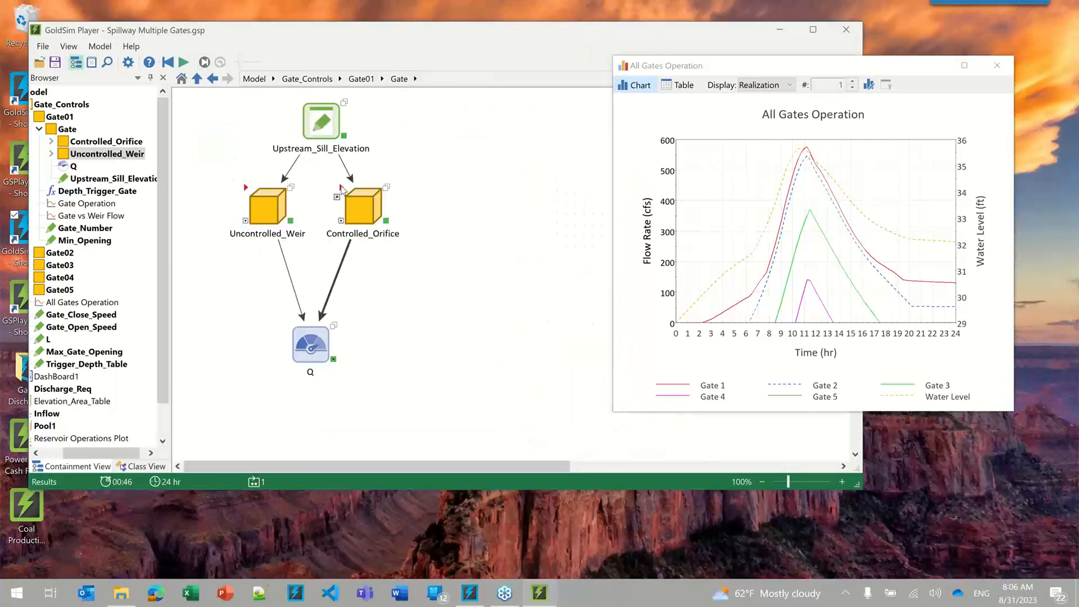
double_click(347, 196)
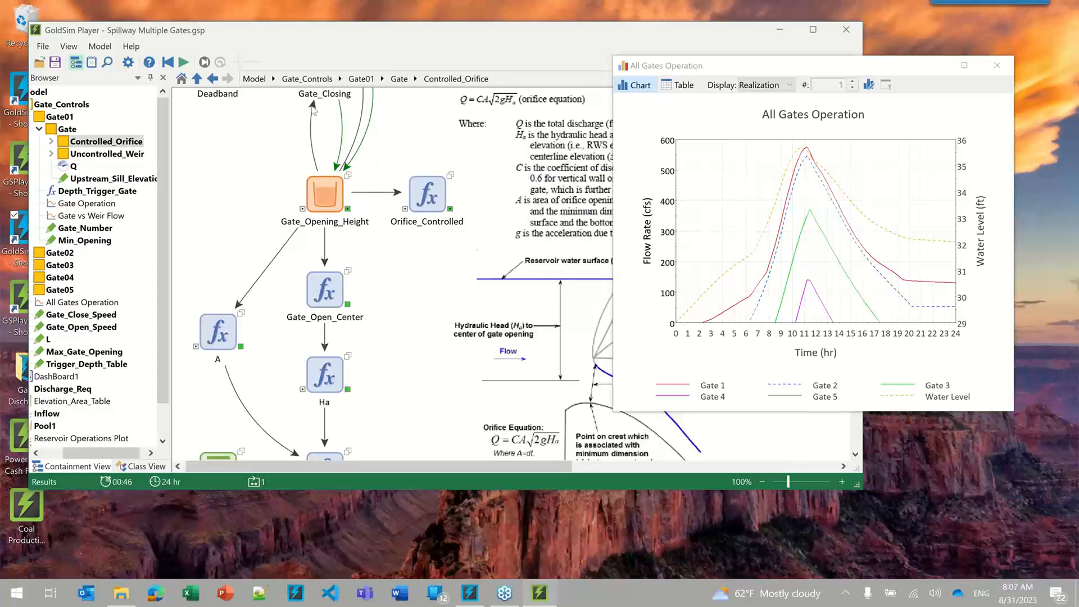
click(253, 80)
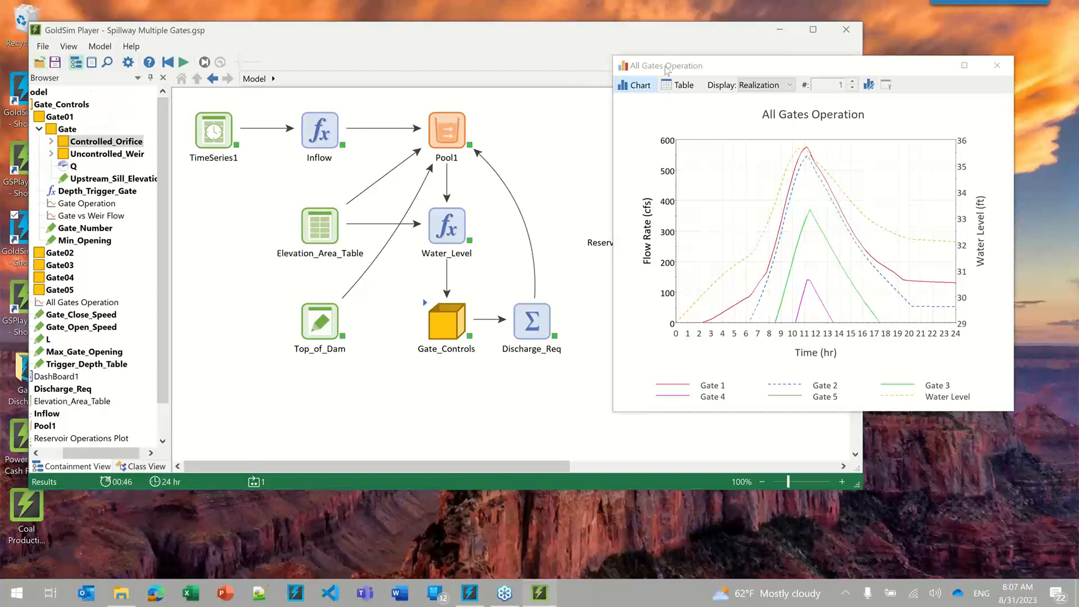
Step: Close the All Gates Operation chart and the Spillway Multiple Gates player model, and switch to GoldSim
click(997, 65)
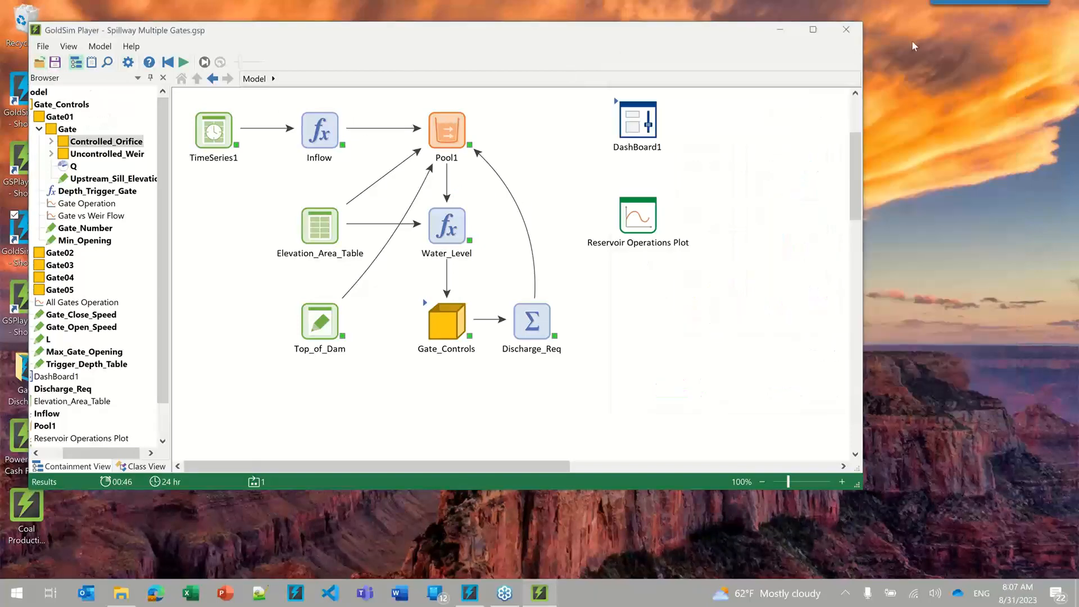
click(845, 30)
click(455, 292)
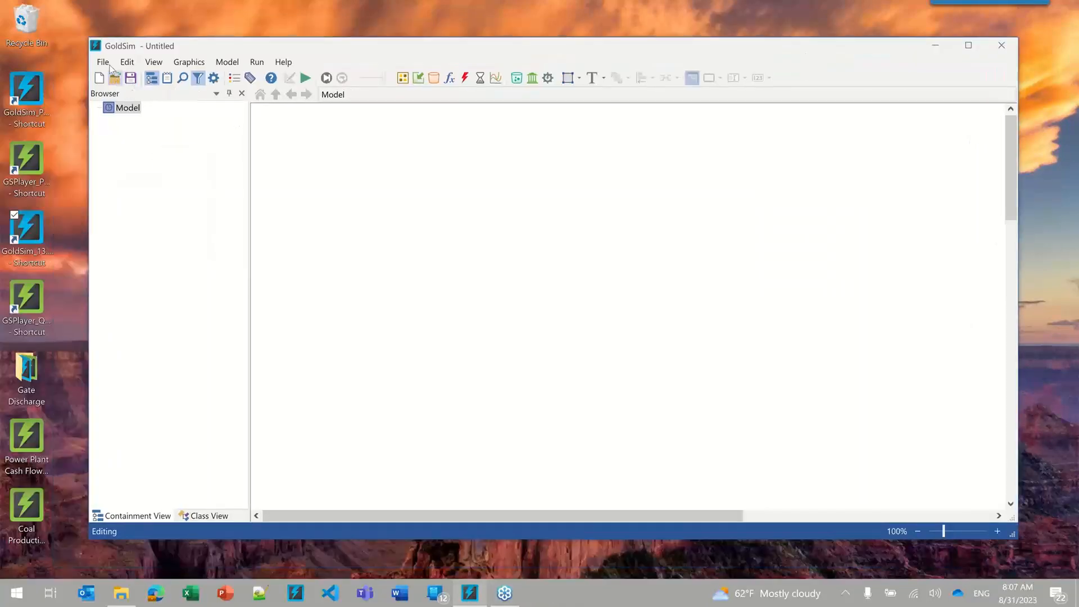
Step: Open Reservoir_Discharge_Status.gsm from the Gate Discharge folder on the Desktop
click(106, 64)
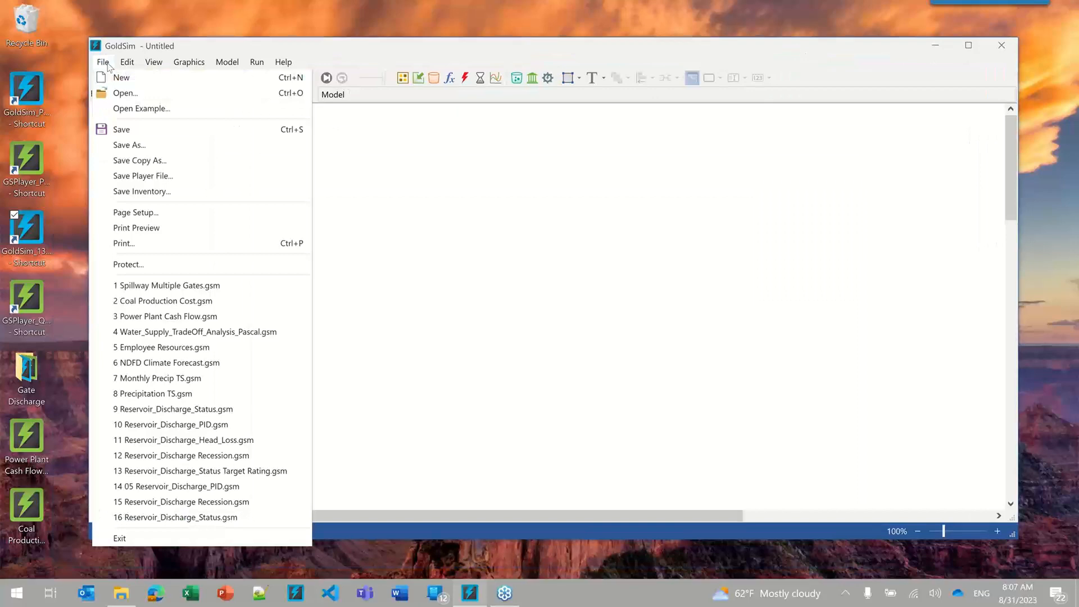
click(121, 93)
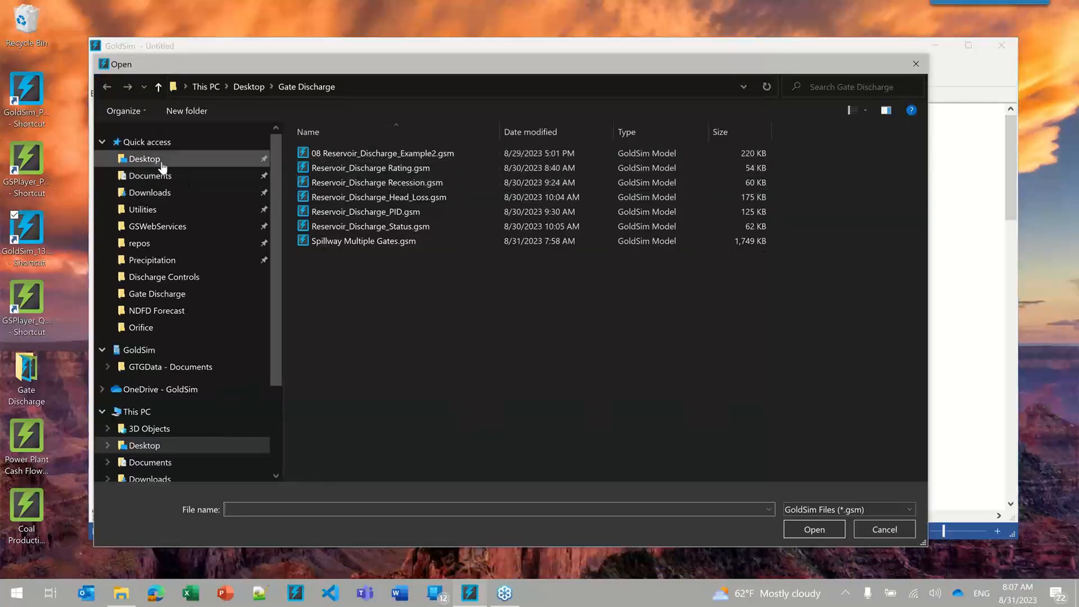
click(145, 159)
double_click(349, 154)
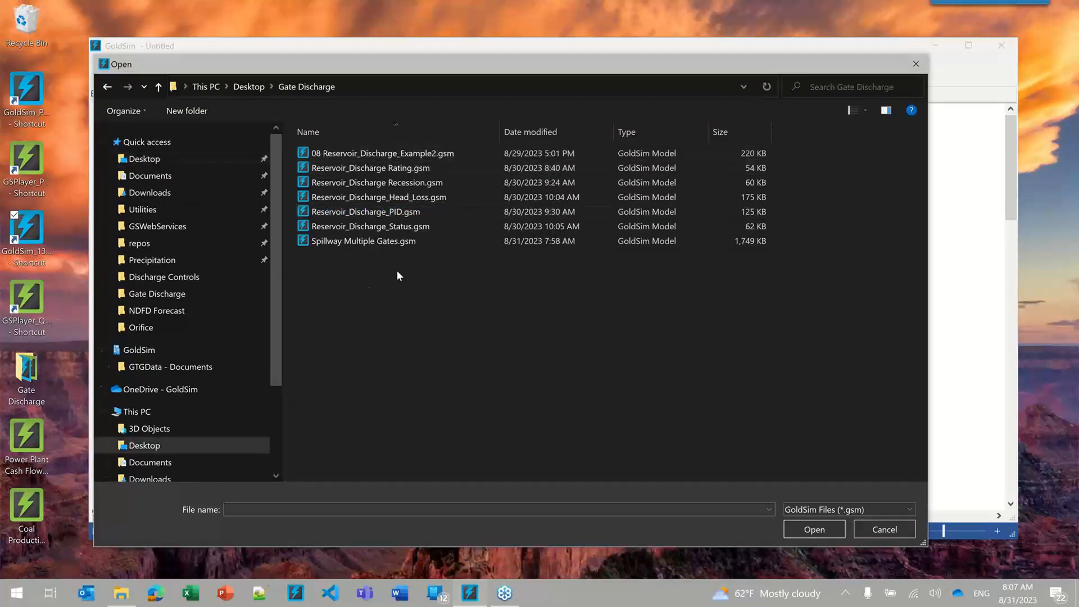
double_click(339, 227)
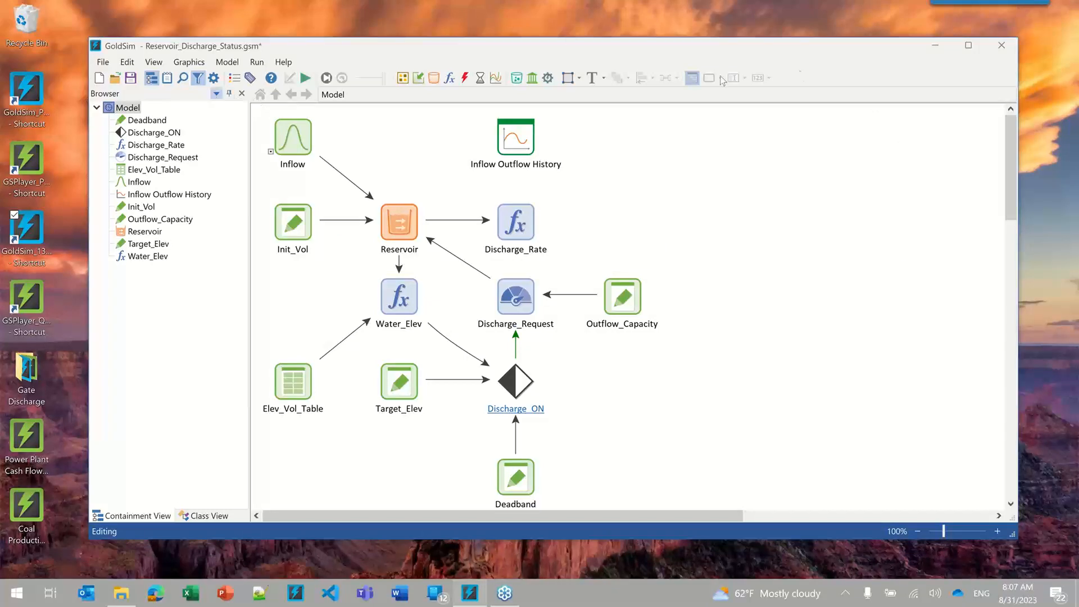
Step: Maximize the model window with the note pane shown and make that pane narrower
click(968, 50)
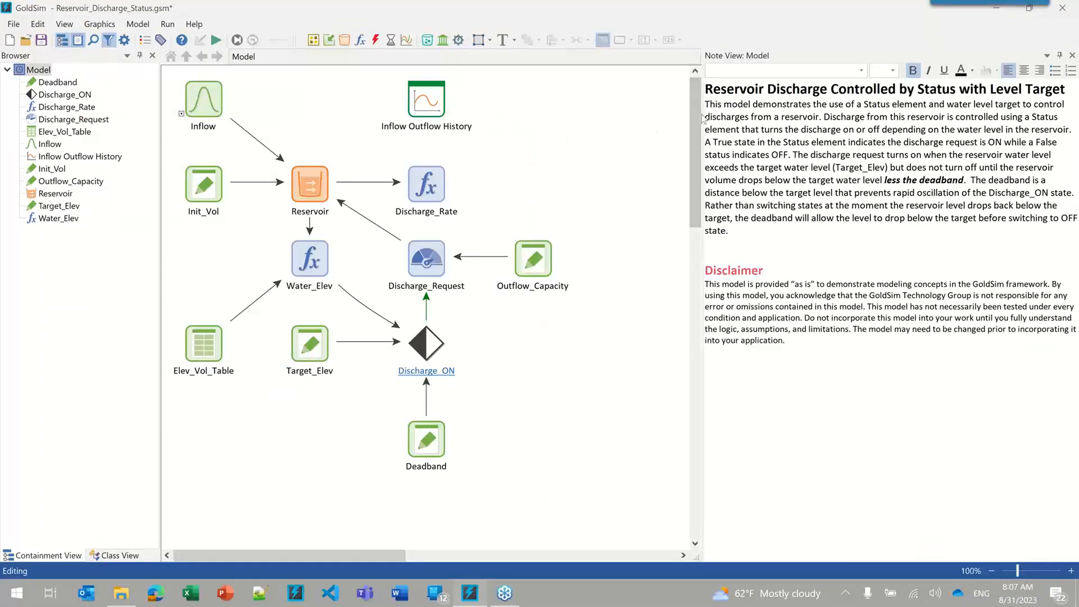
drag(700, 113, 757, 113)
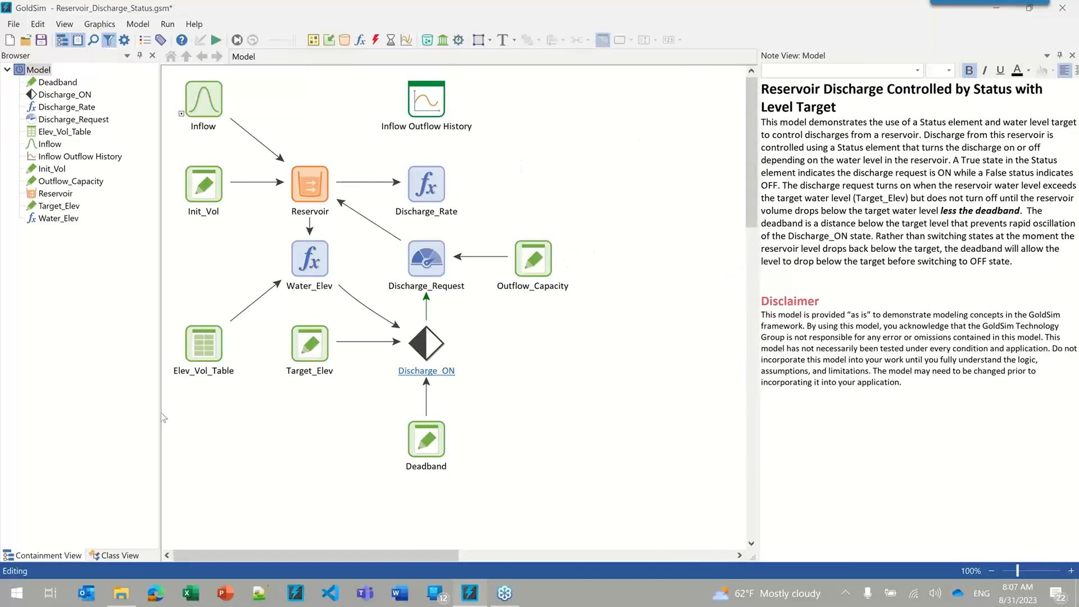
Step: Examine the Discharge_Request, Inflow, Water_Elev, Discharge_ON and Elev_Vol_Table elements and how they are linked
click(411, 254)
mouse_move(412, 254)
mouse_move(201, 104)
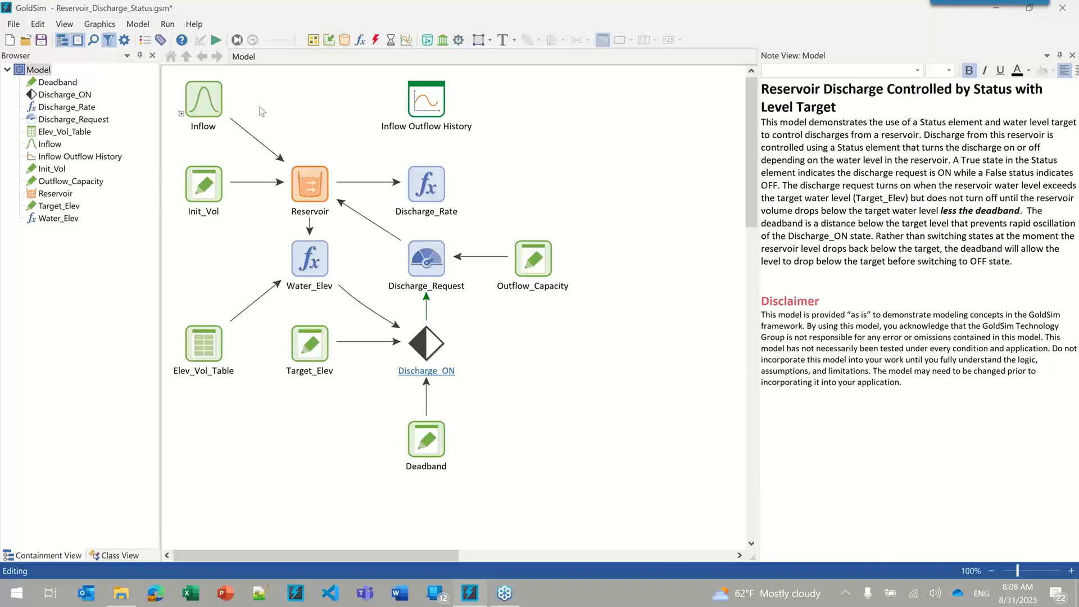
click(192, 109)
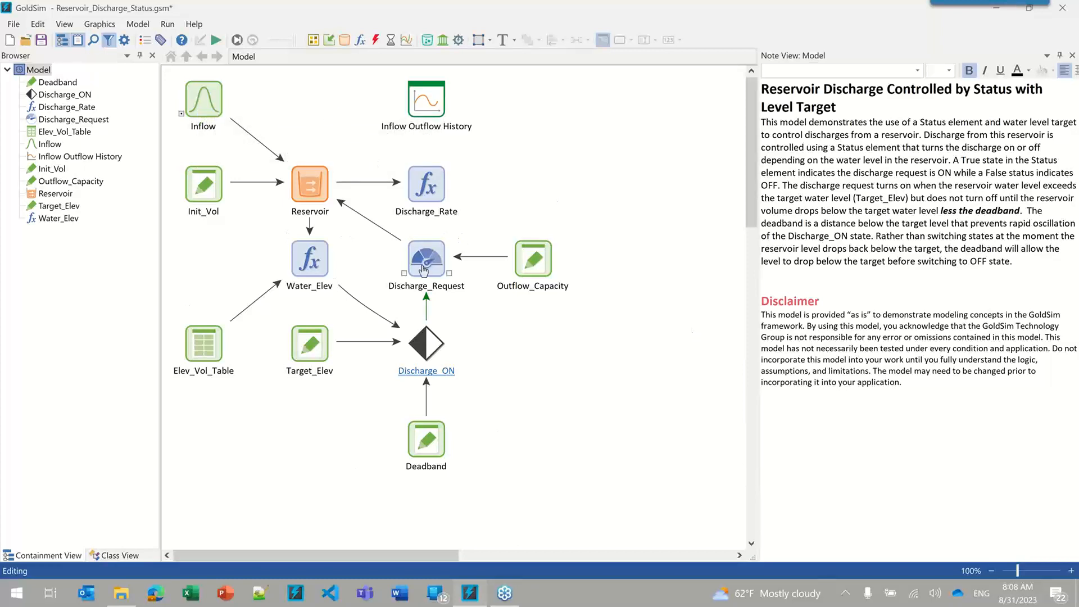
mouse_move(303, 236)
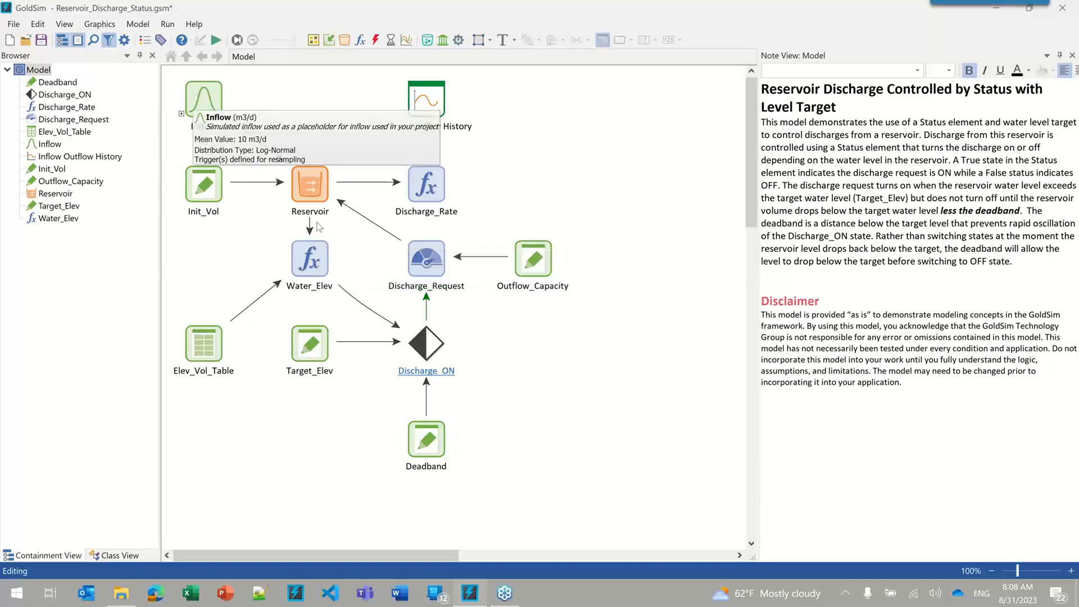
mouse_move(419, 241)
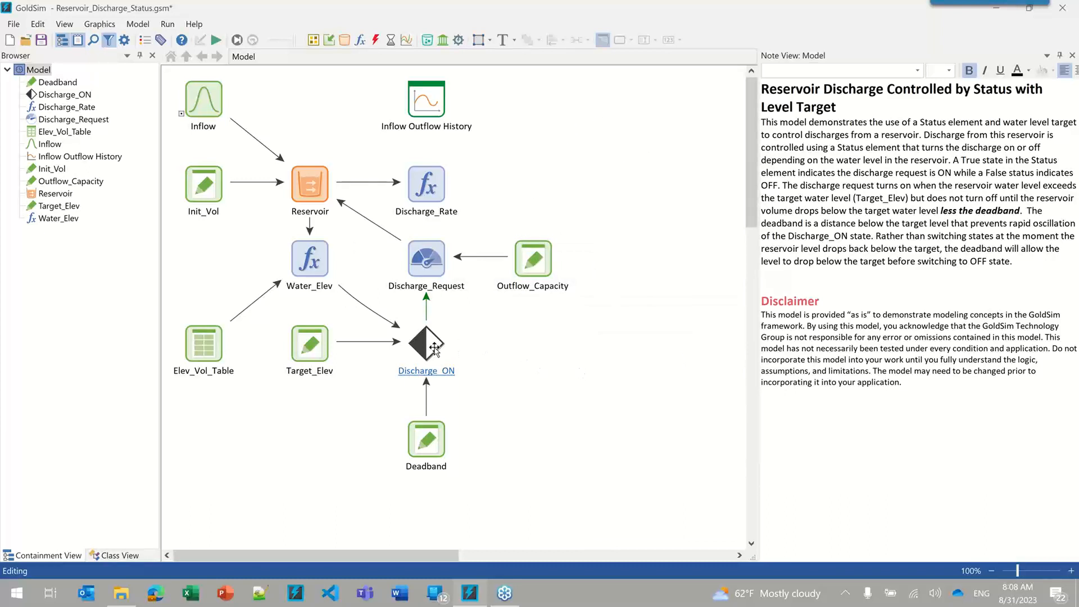
mouse_move(427, 347)
mouse_move(208, 341)
Step: Examine the Target_Elev and Deadband inputs that feed the Discharge_ON status element
click(313, 352)
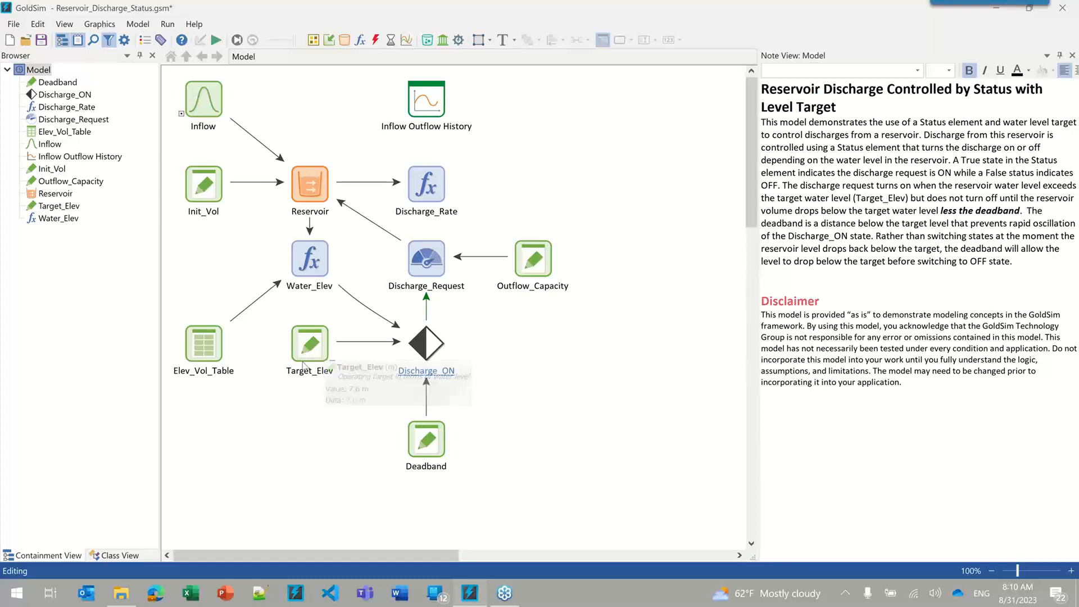
click(307, 385)
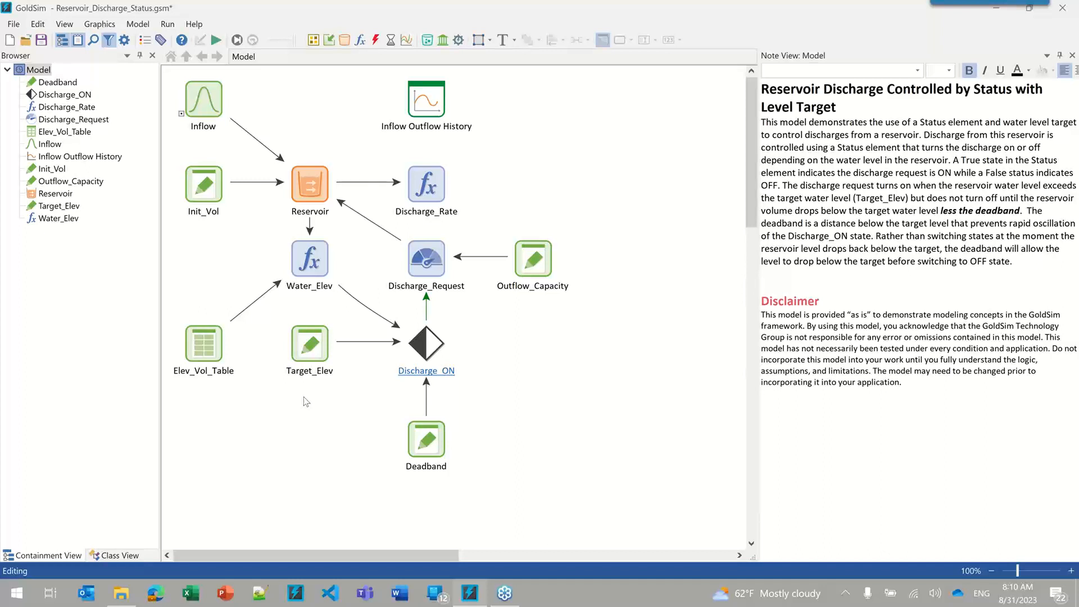
drag(331, 405, 274, 330)
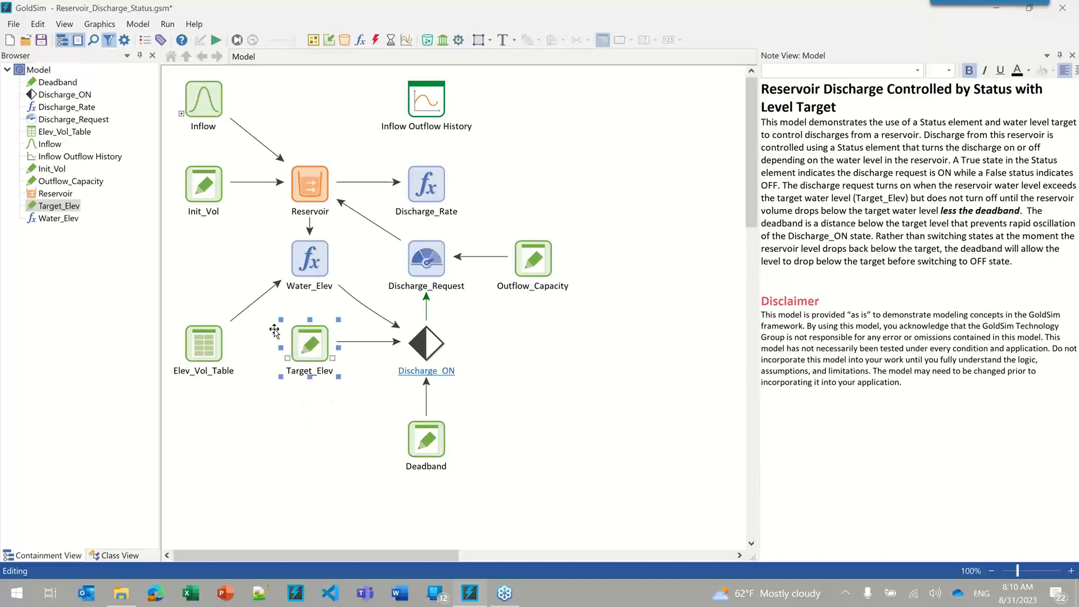
ctrl+click(319, 340)
mouse_move(306, 346)
mouse_move(291, 364)
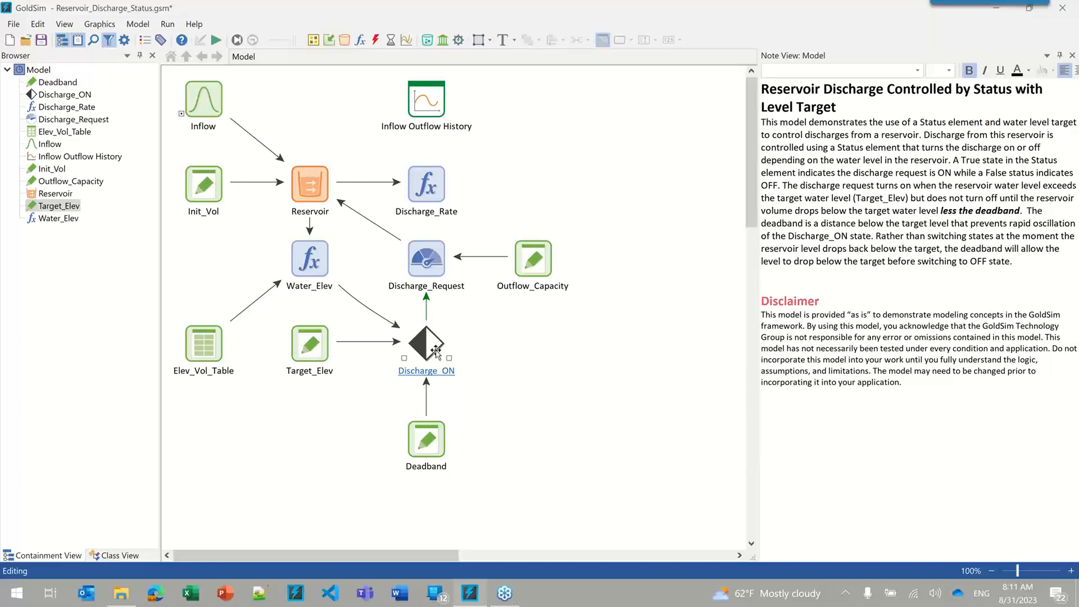
mouse_move(431, 358)
mouse_move(435, 433)
Step: Open the properties of the Discharge_ON status element and place the dialog beside the diagram for reading its triggers
click(429, 357)
double_click(429, 356)
drag(421, 148, 605, 165)
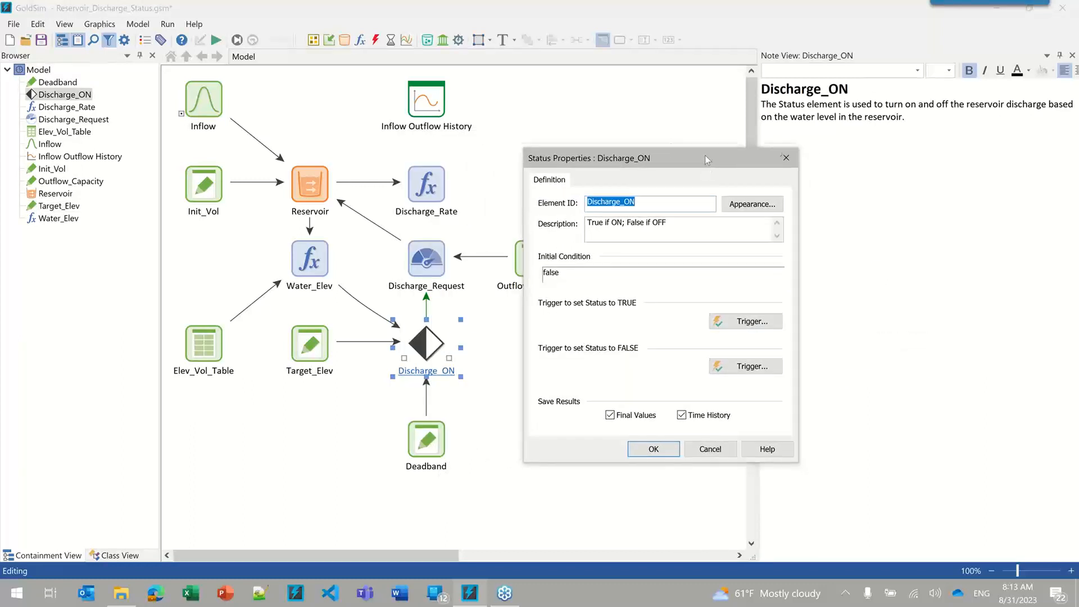
drag(707, 160, 658, 130)
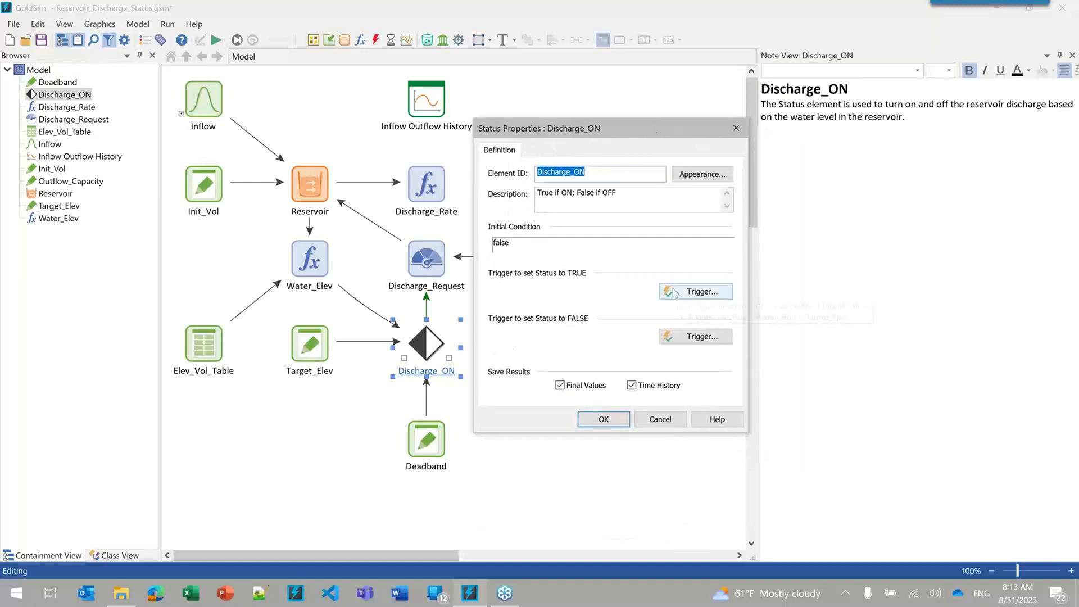
Step: Open the trigger that sets Discharge_ON to TRUE and move its definition dialog clear of the model diagram
mouse_move(678, 292)
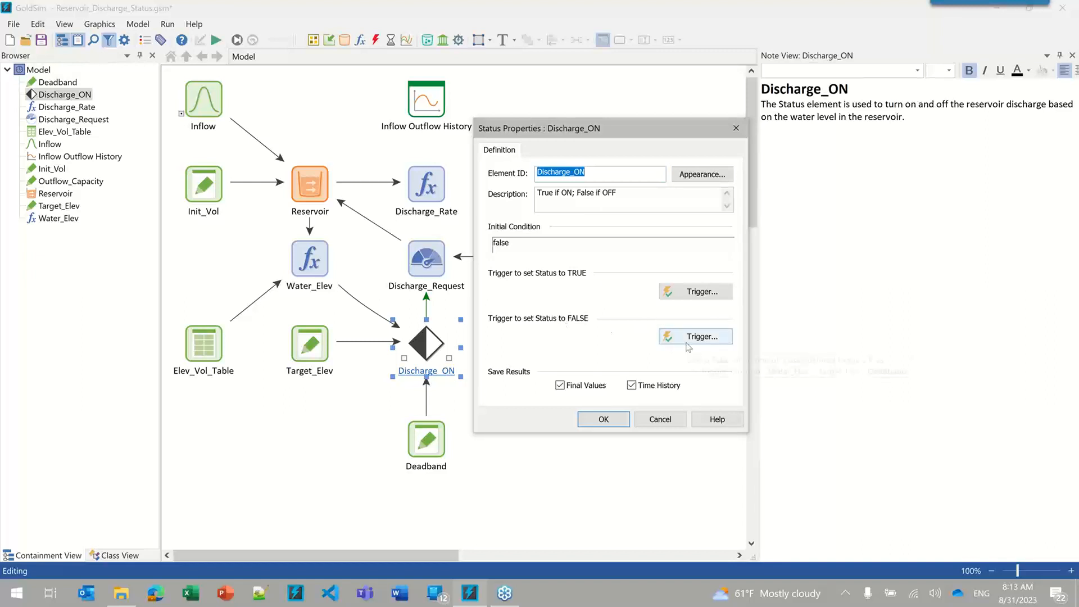
mouse_move(695, 343)
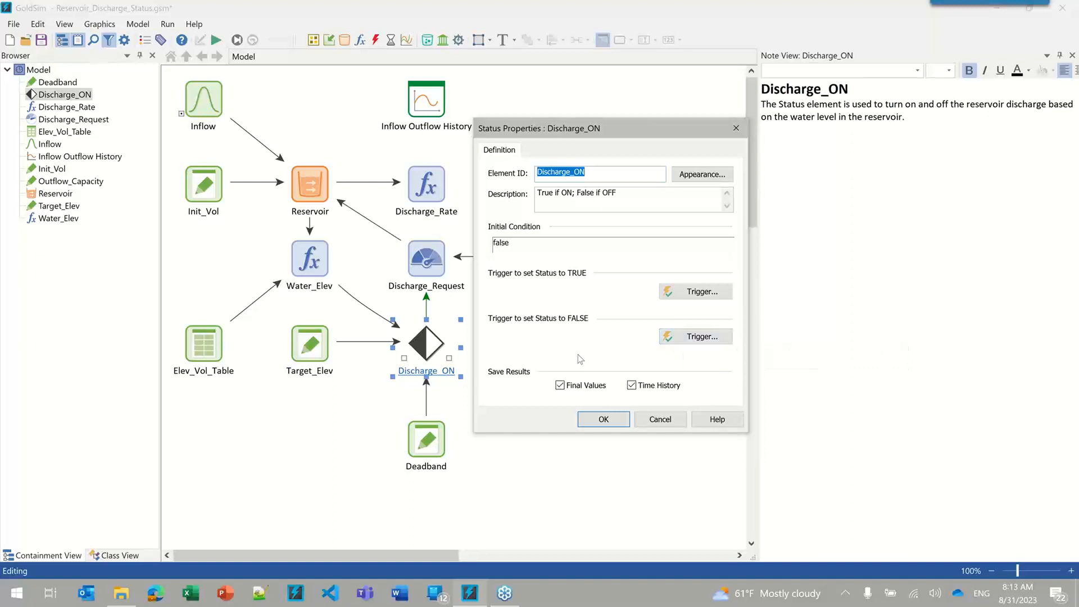
click(695, 291)
drag(584, 198, 720, 213)
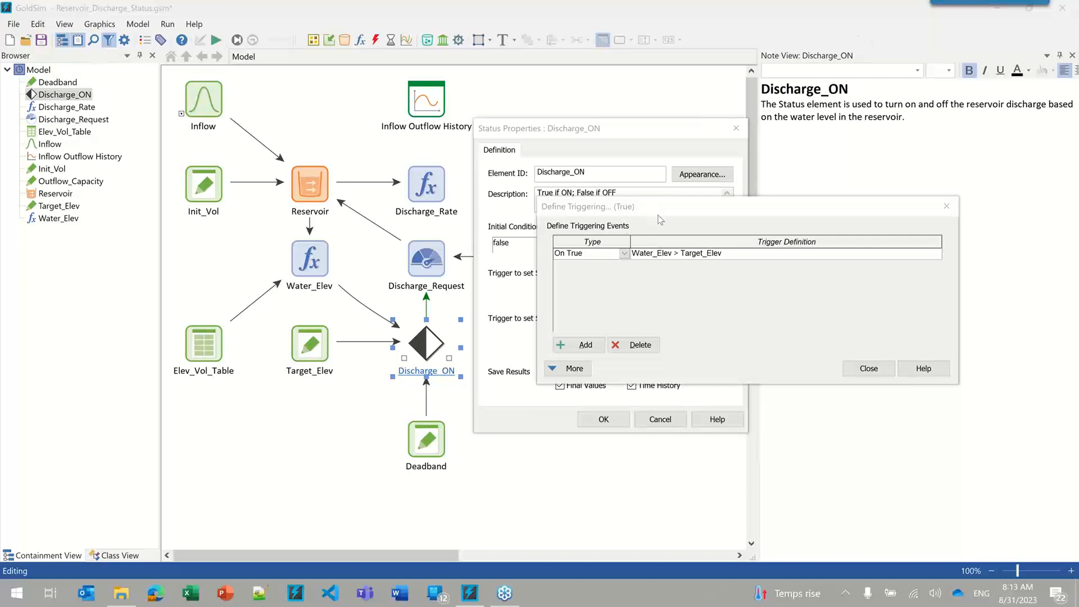
drag(668, 211, 684, 176)
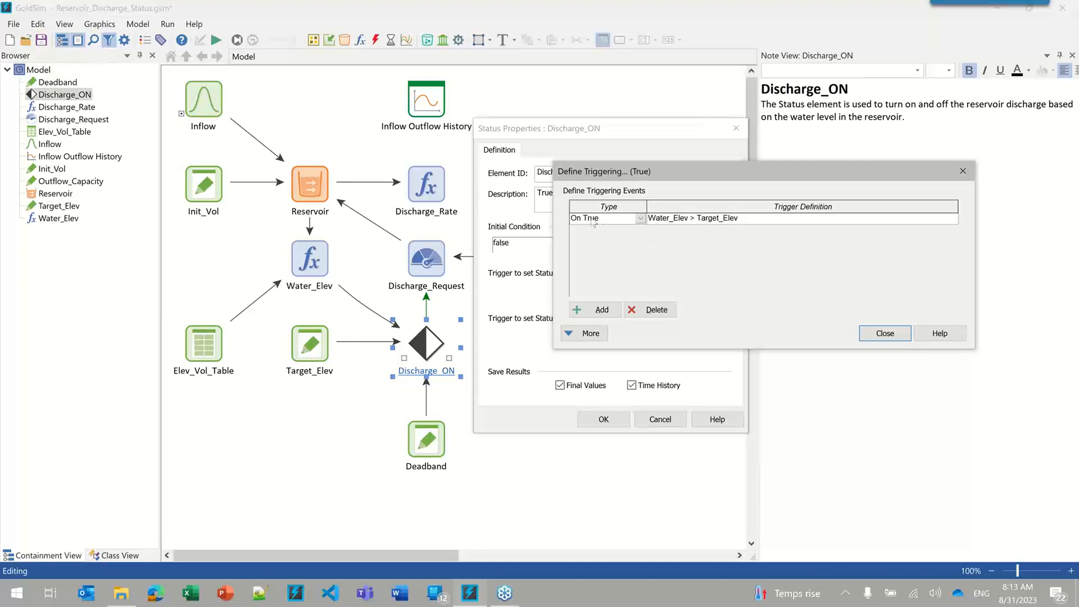
Step: Review the available event types for the TRUE trigger, keep On True, and close the trigger definition
click(640, 219)
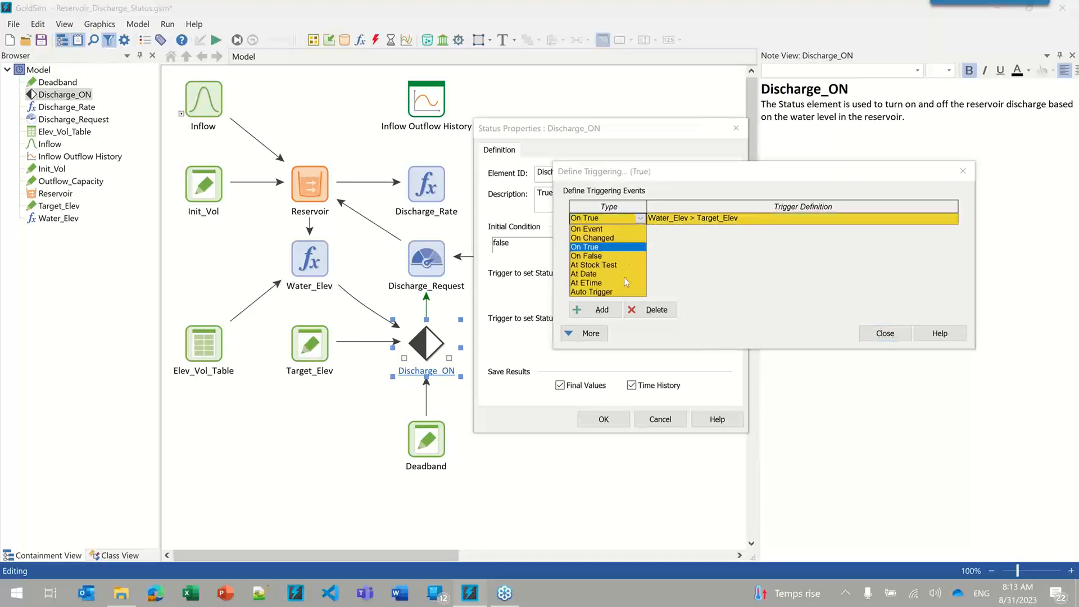
click(619, 247)
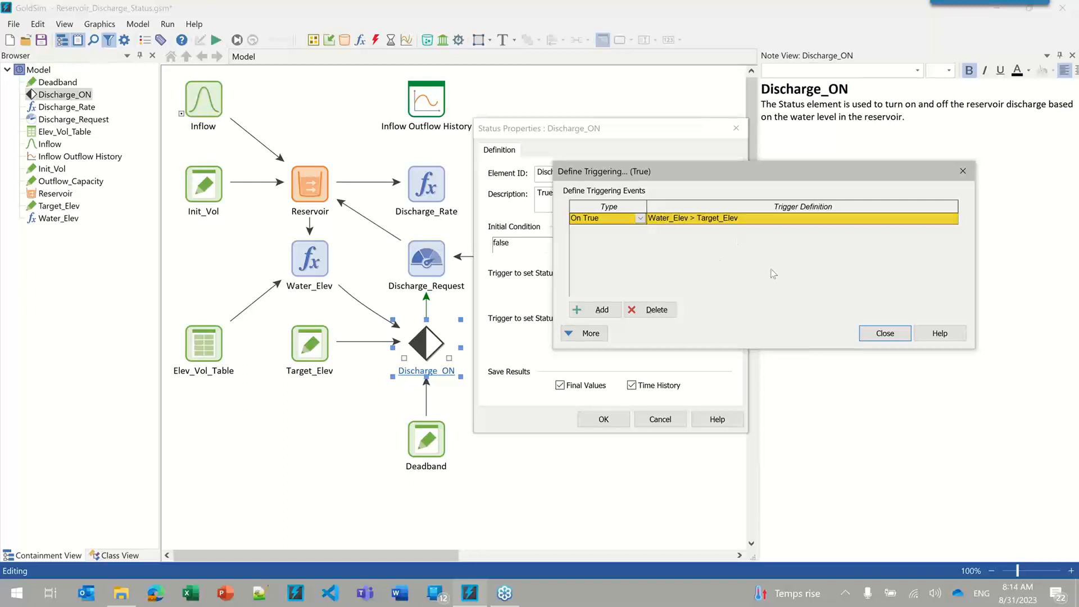
click(641, 219)
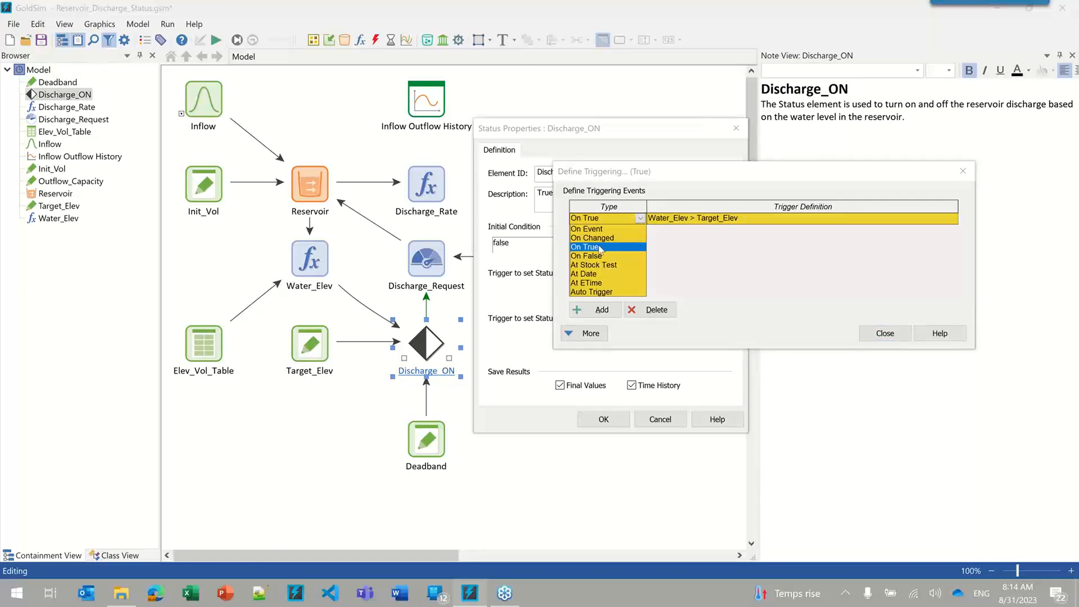
click(600, 248)
click(641, 220)
click(649, 277)
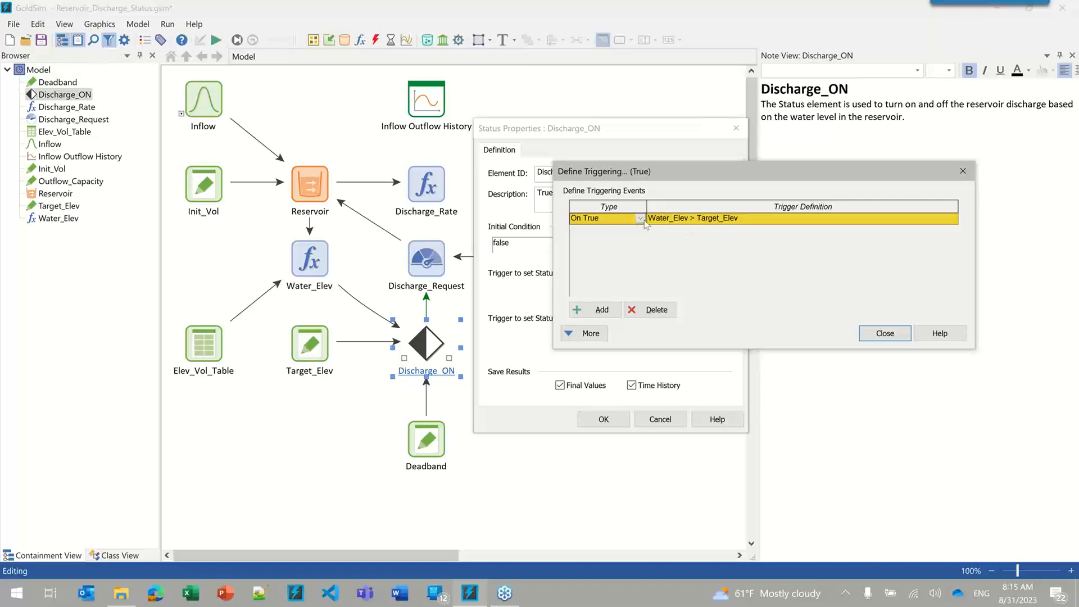
click(640, 218)
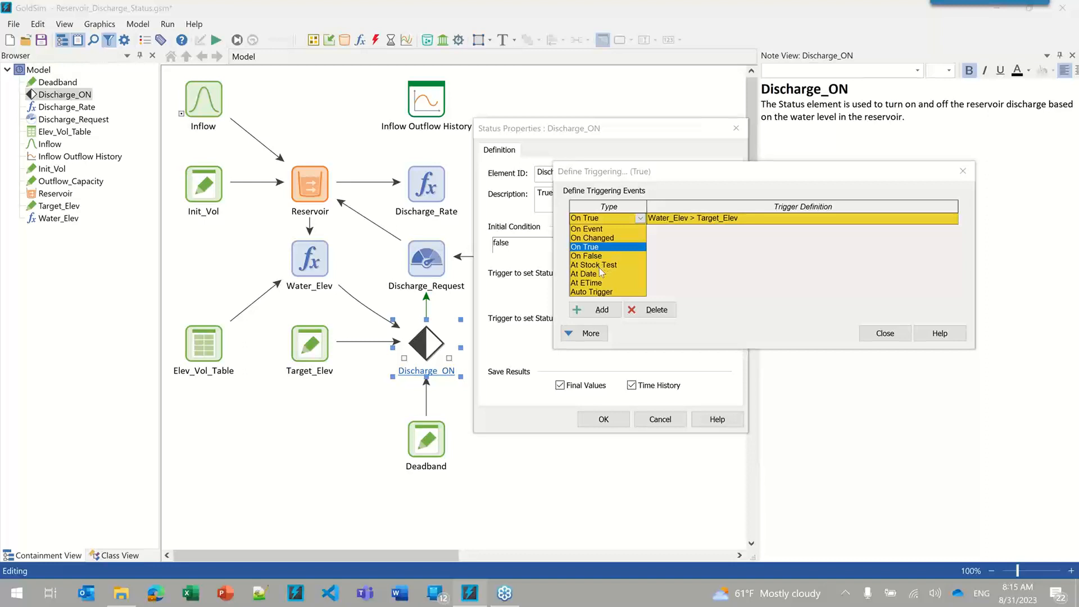
click(673, 226)
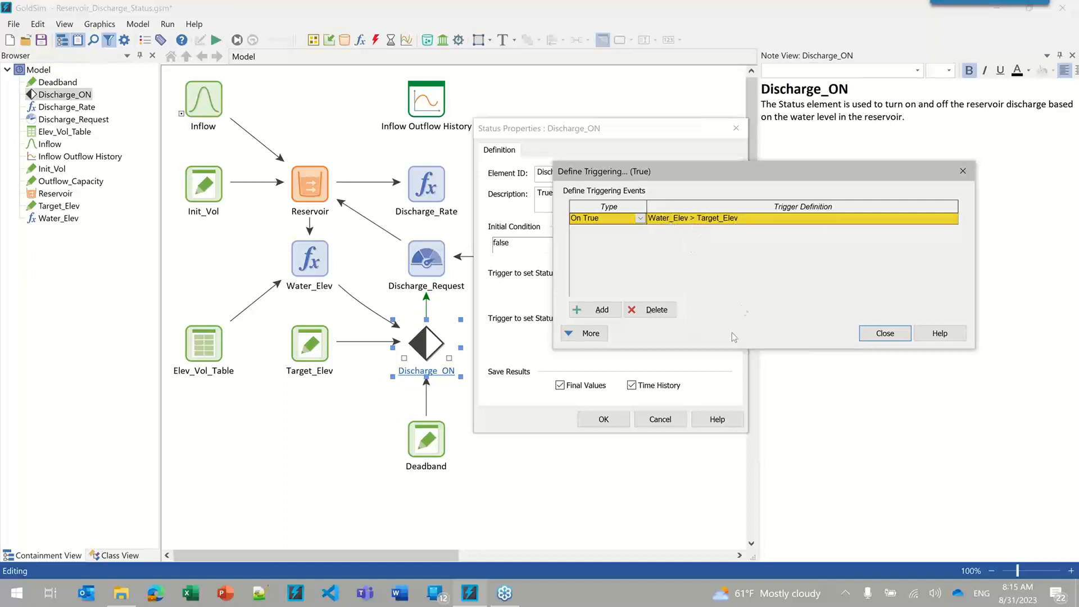
click(875, 332)
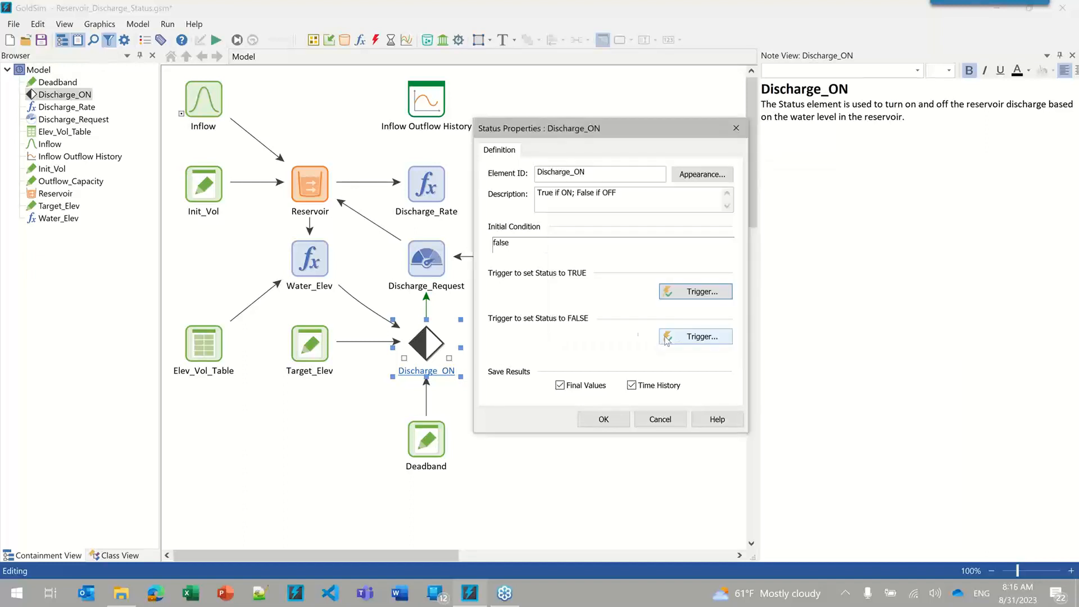
Step: Examine the trigger that sets Discharge_ON to FALSE and close the status element's properties
click(716, 338)
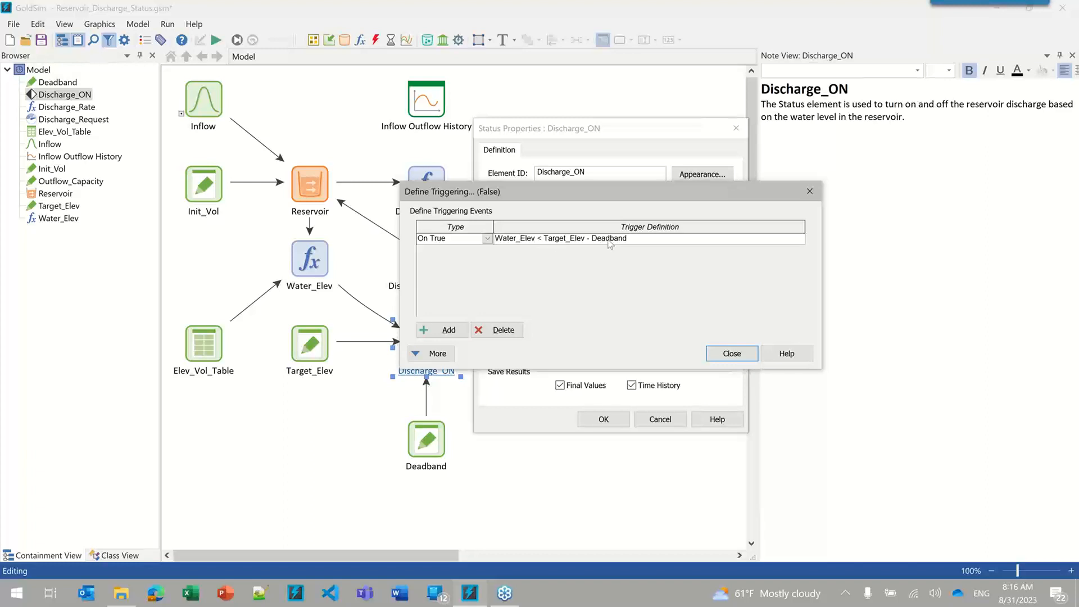
click(731, 354)
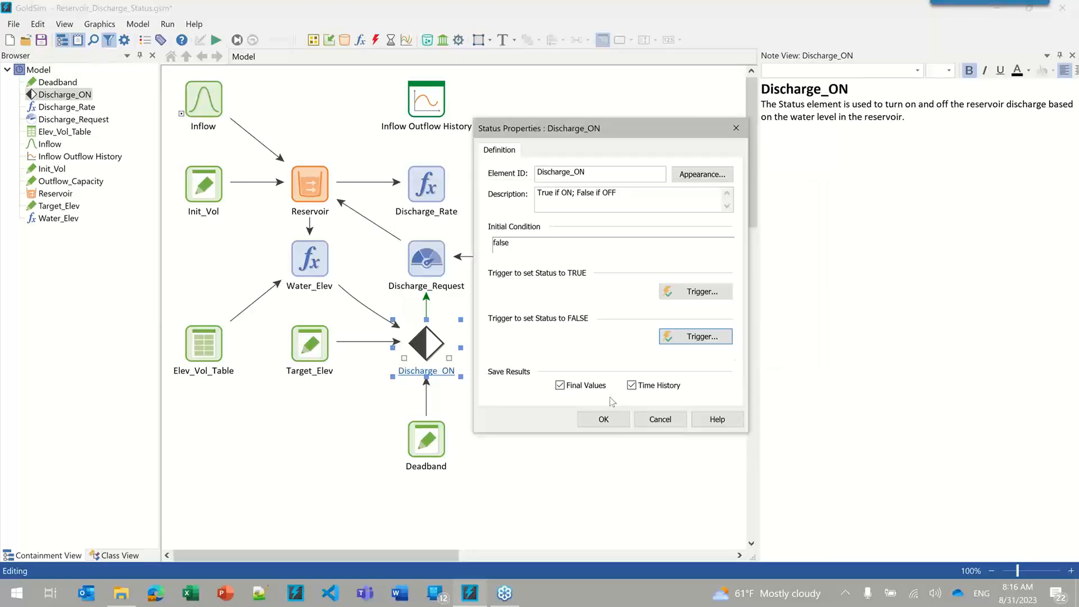
click(600, 419)
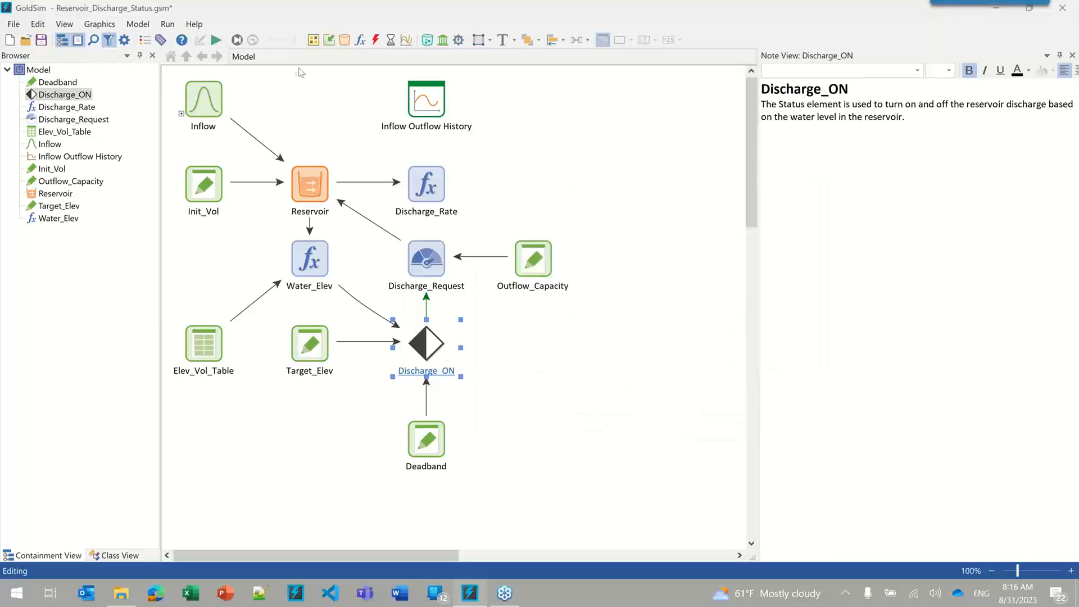
Step: Run the simulation and show the Inflow Outflow History chart enlarged beside the model diagram
click(215, 39)
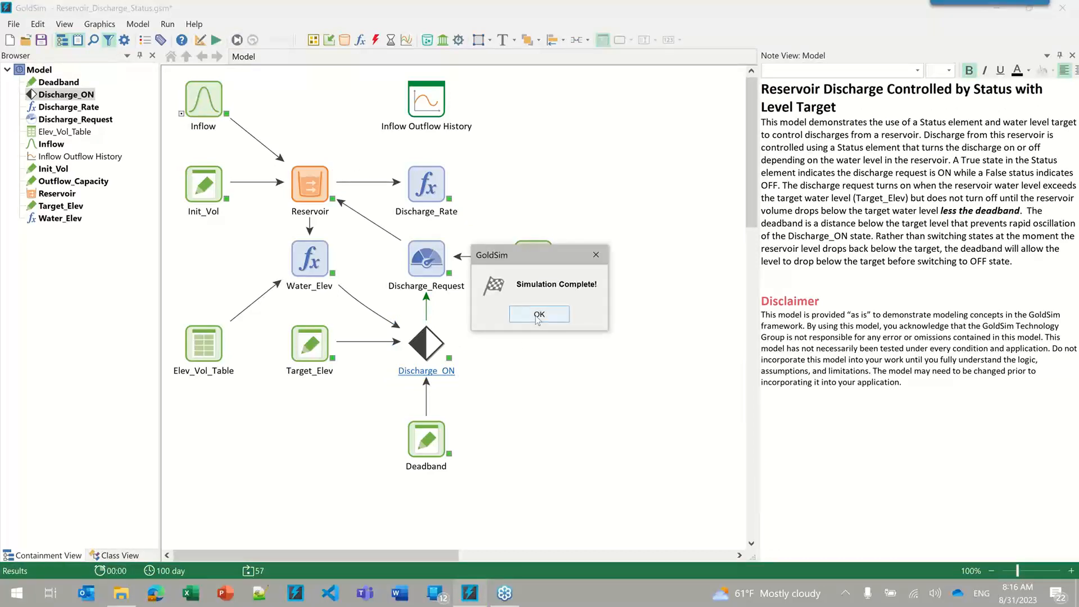
double_click(421, 100)
drag(423, 112, 707, 221)
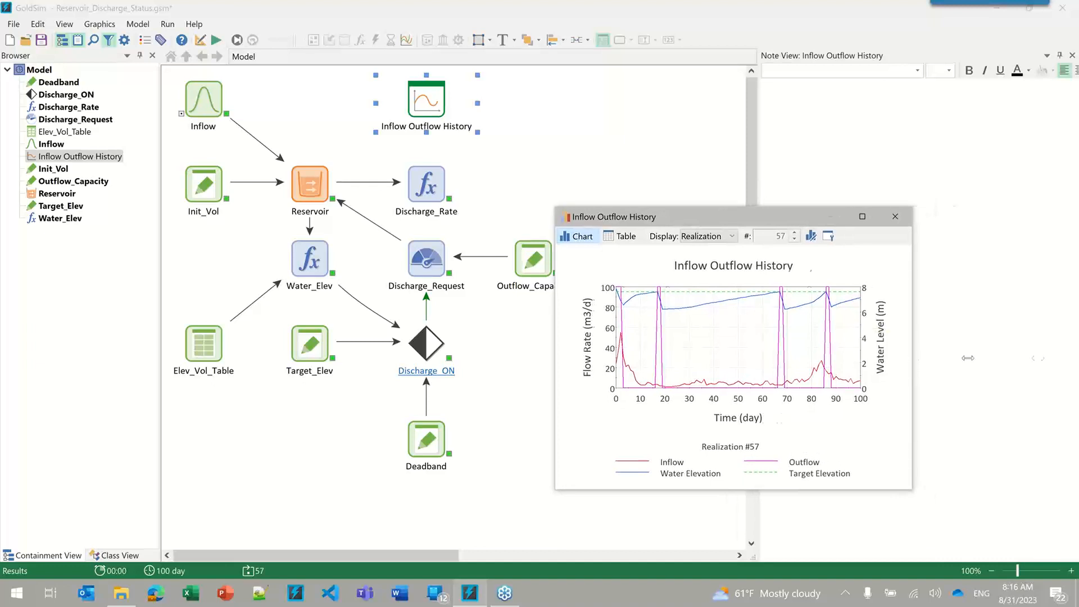
drag(912, 362, 1074, 359)
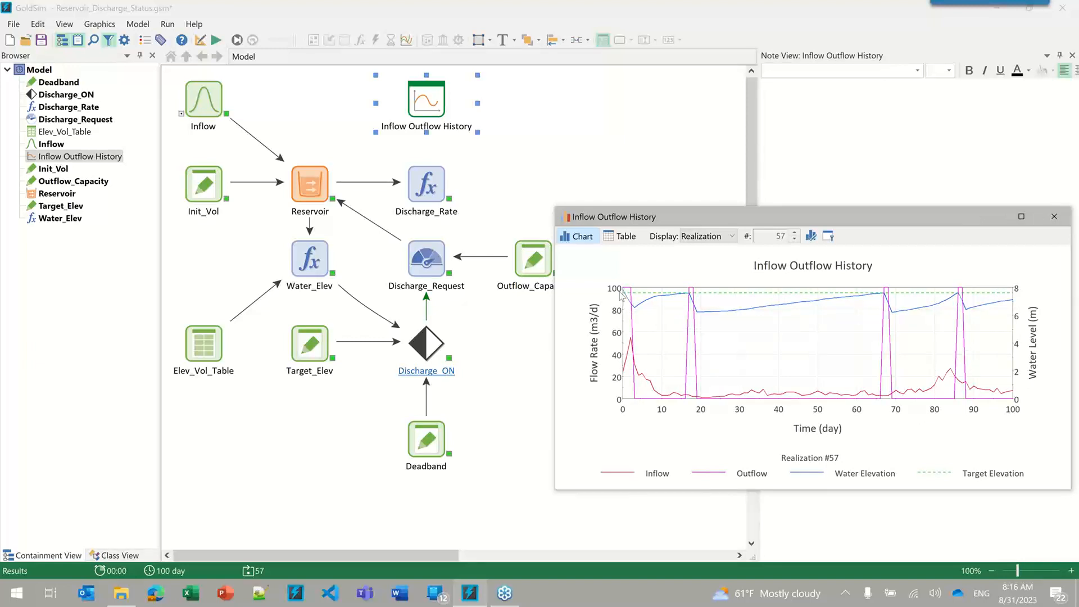
drag(659, 208, 658, 36)
drag(547, 503, 537, 547)
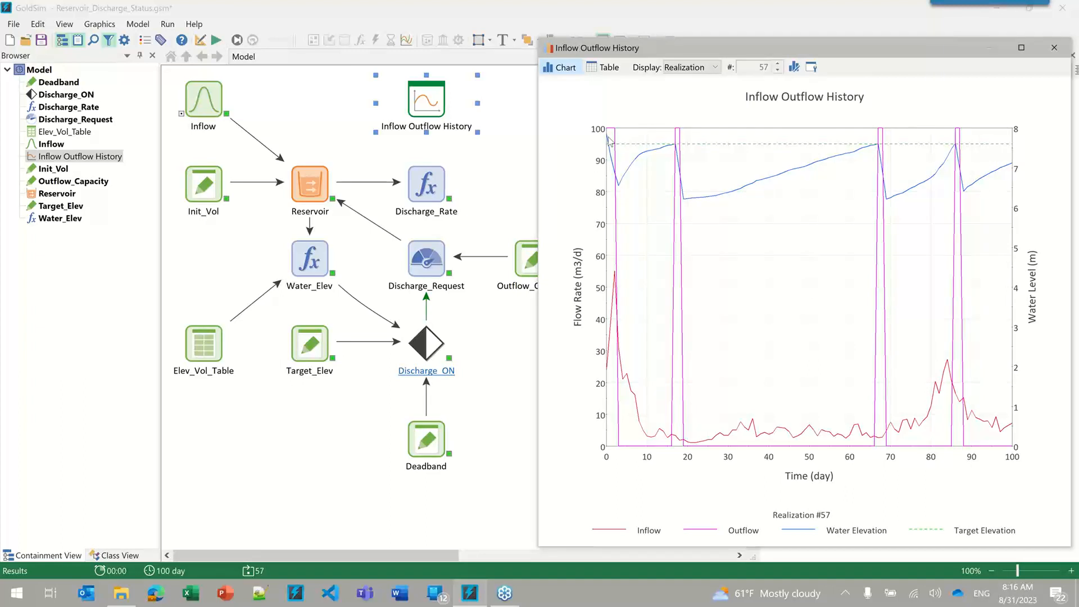
Step: Examine how outflow and water elevation follow the target elevation in the Inflow Outflow History chart, and close the chart
mouse_move(609, 148)
mouse_move(676, 143)
drag(971, 48, 946, 40)
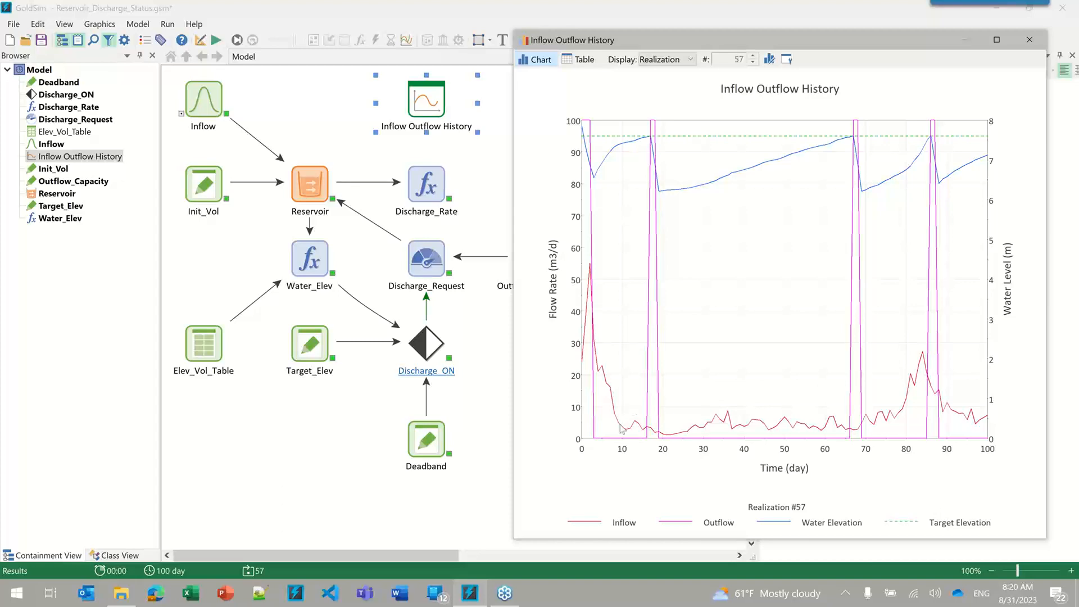
click(1031, 45)
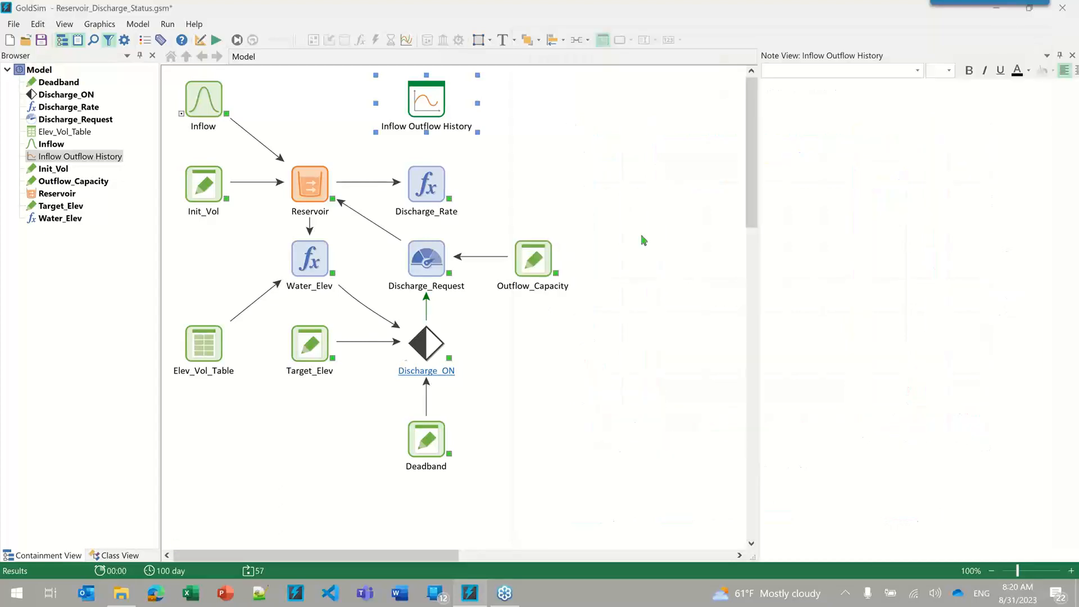
Step: Open the Reservoir_Discharge Rating.gsm model from the Gate Discharge folder
click(25, 39)
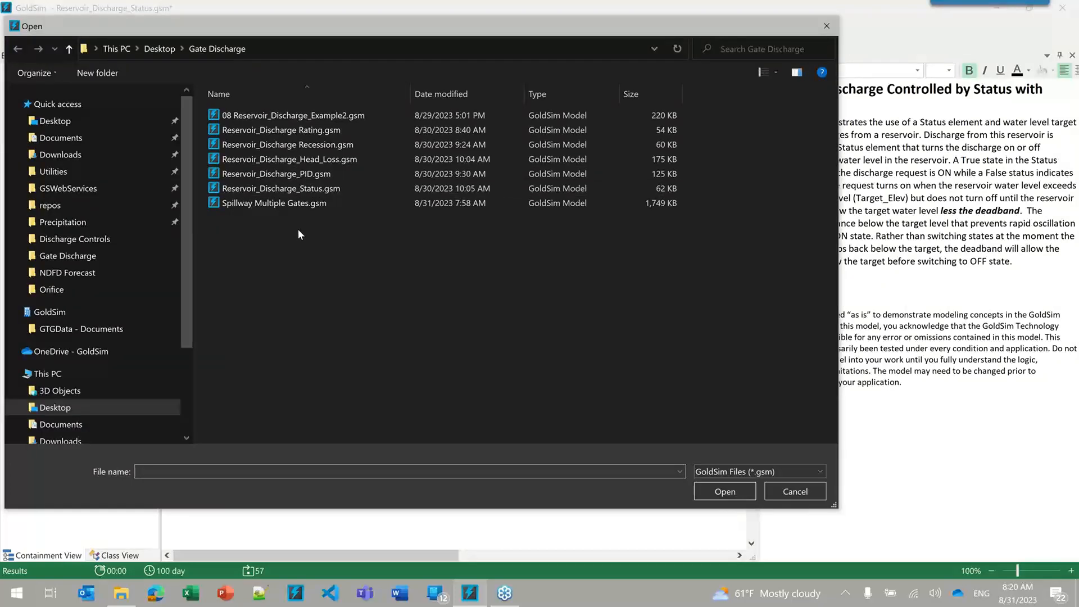
double_click(292, 129)
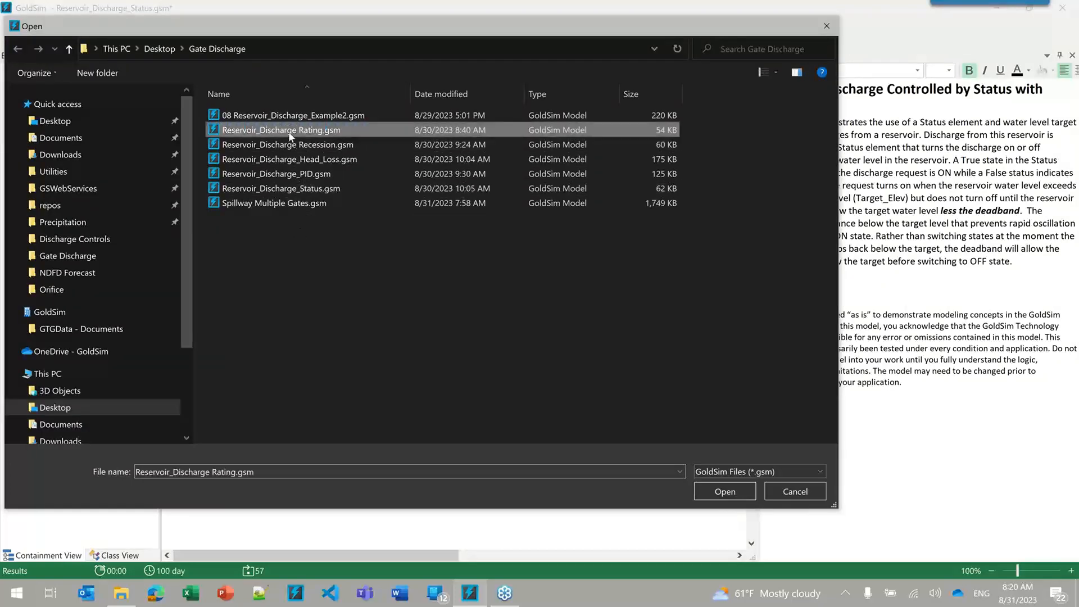
click(556, 326)
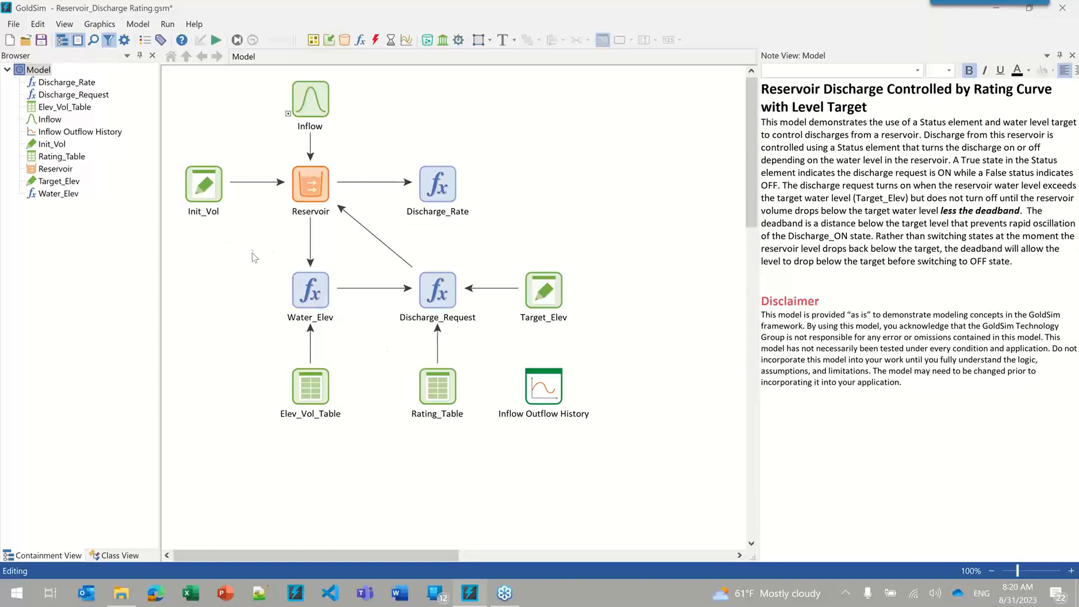
Step: Examine the Target_Elev and Rating_Table inputs and the Discharge_Request equation that uses them
mouse_move(544, 280)
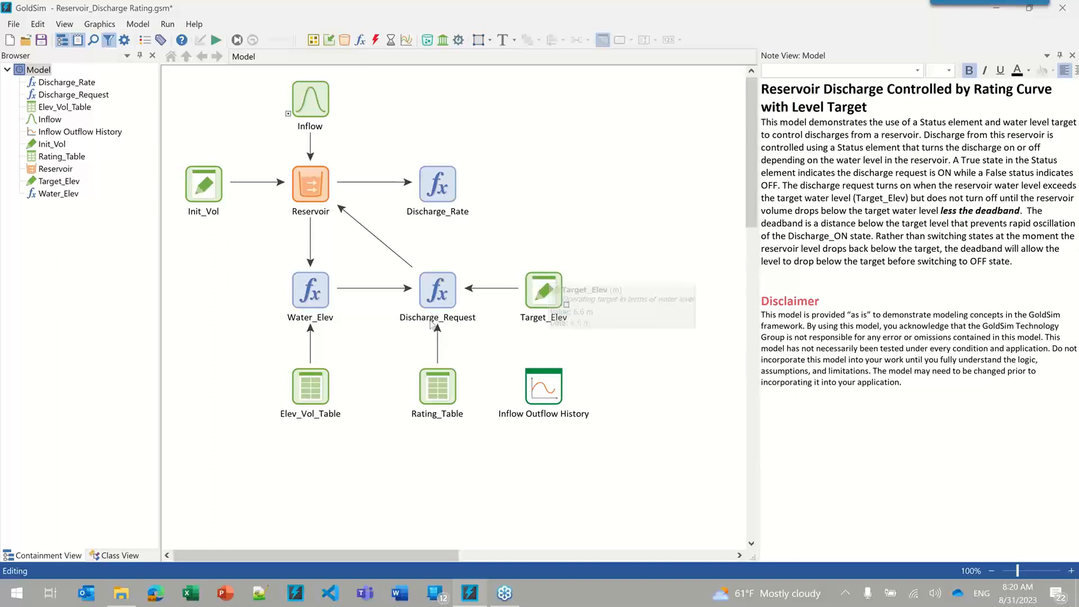
mouse_move(461, 313)
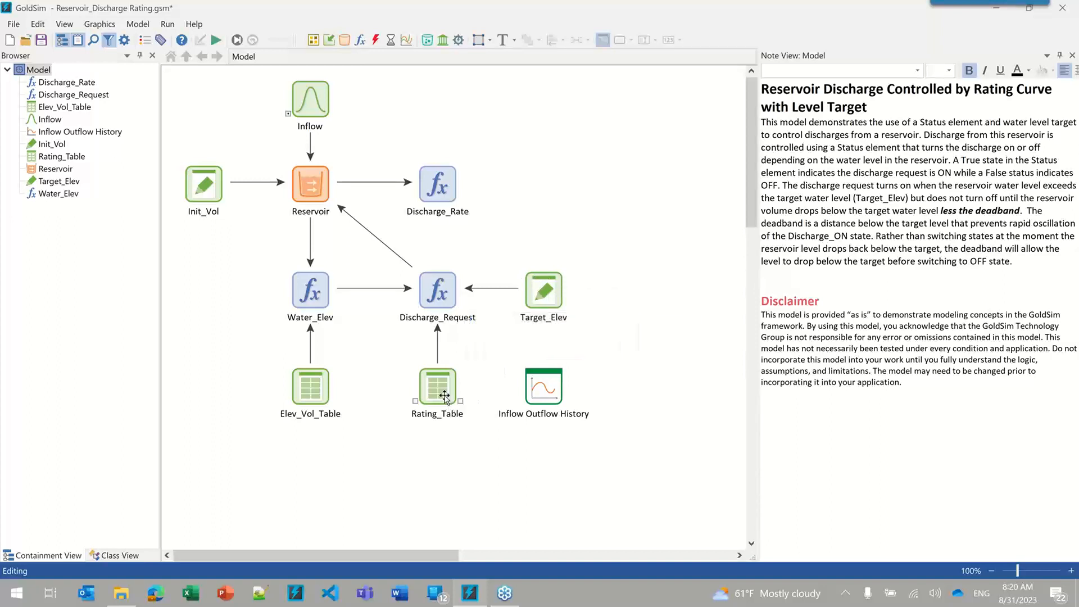
mouse_move(437, 395)
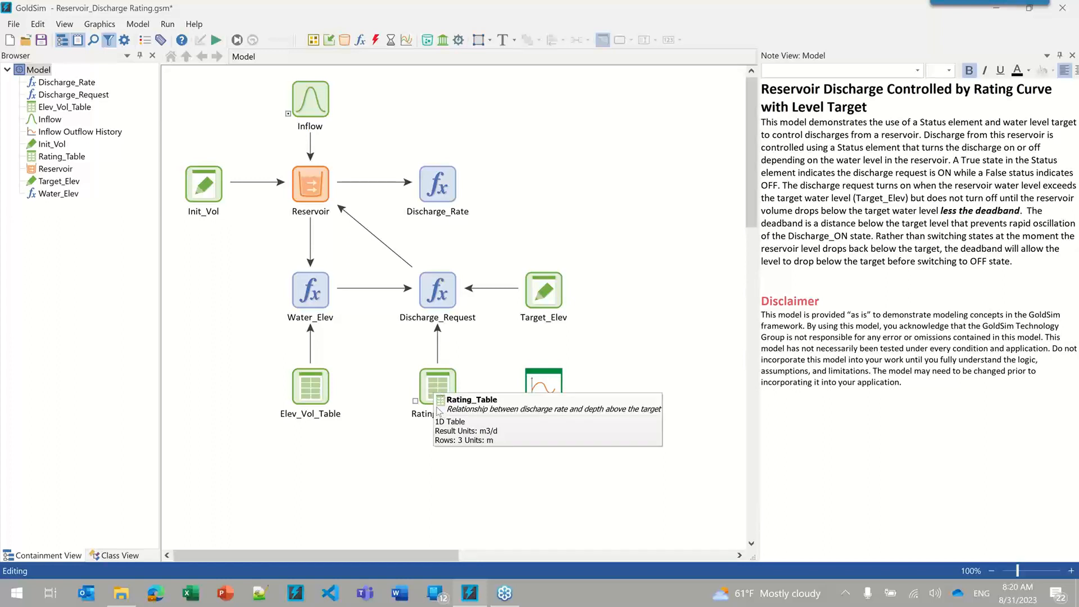
key(Up)
key(Return)
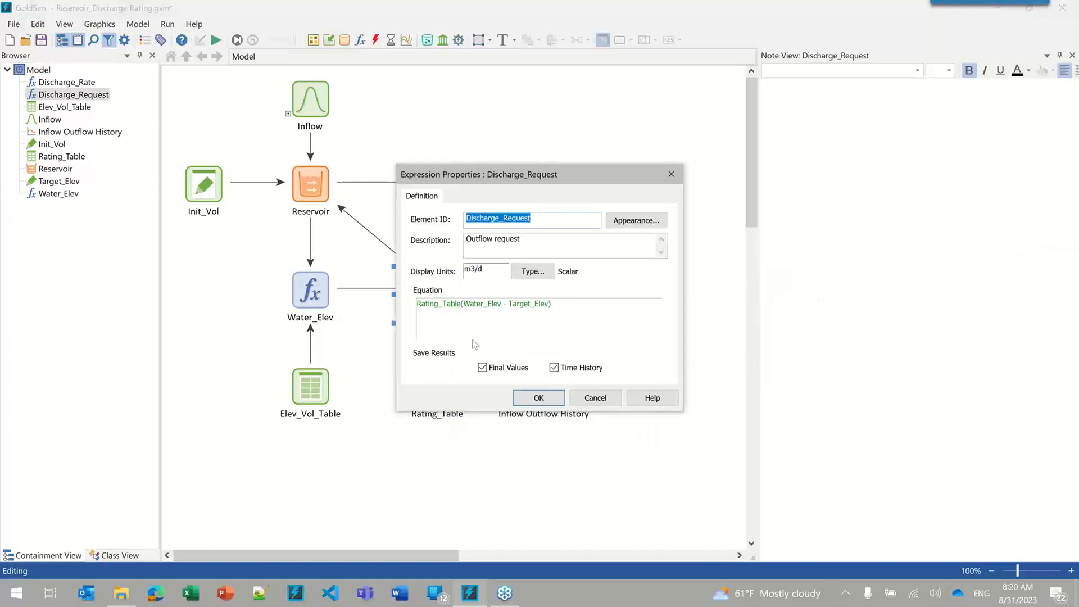
click(538, 397)
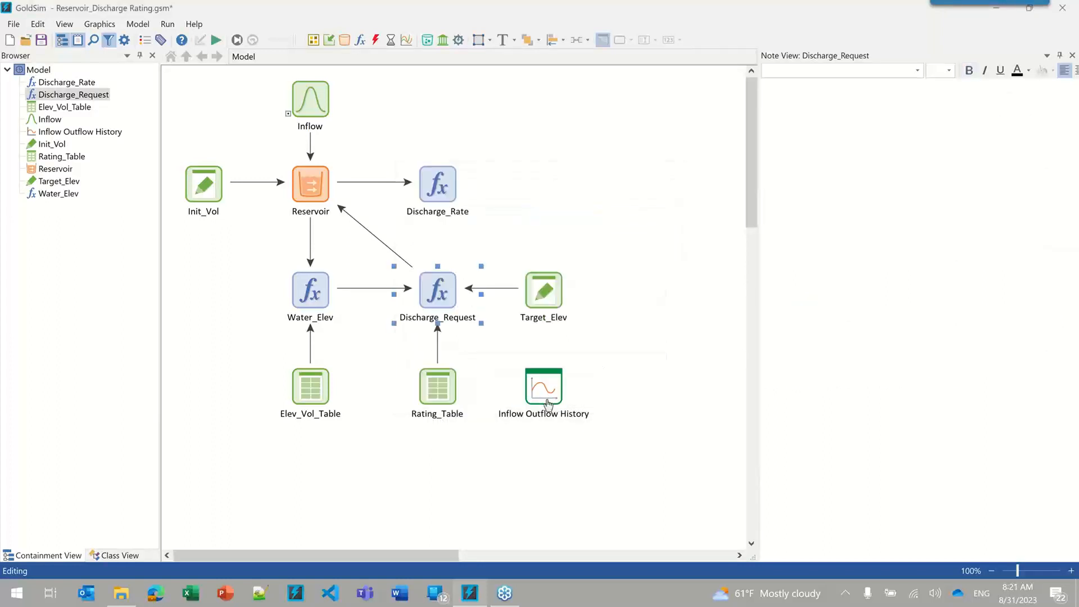
Step: Set the Rating_Table lookup table's handling of data outside bounds to Do Not Extrapolate
double_click(439, 420)
drag(639, 127, 809, 120)
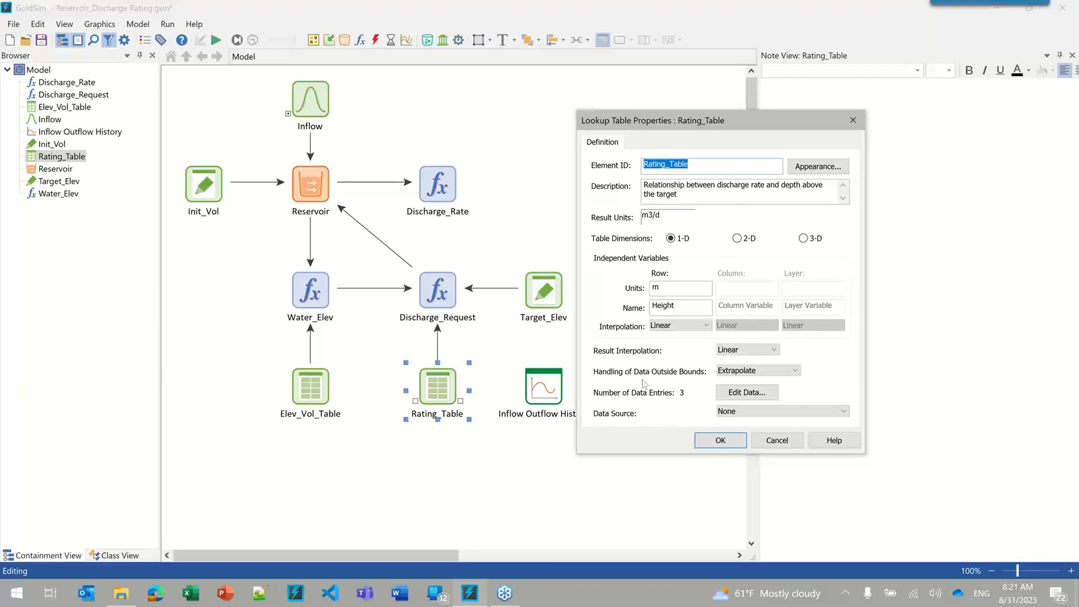
click(752, 372)
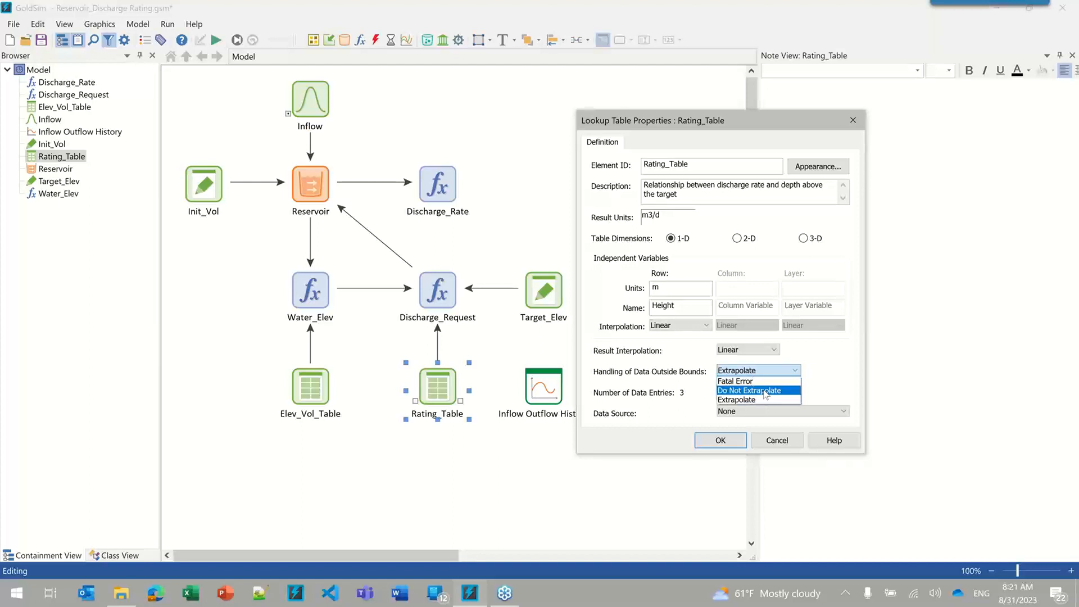
click(765, 395)
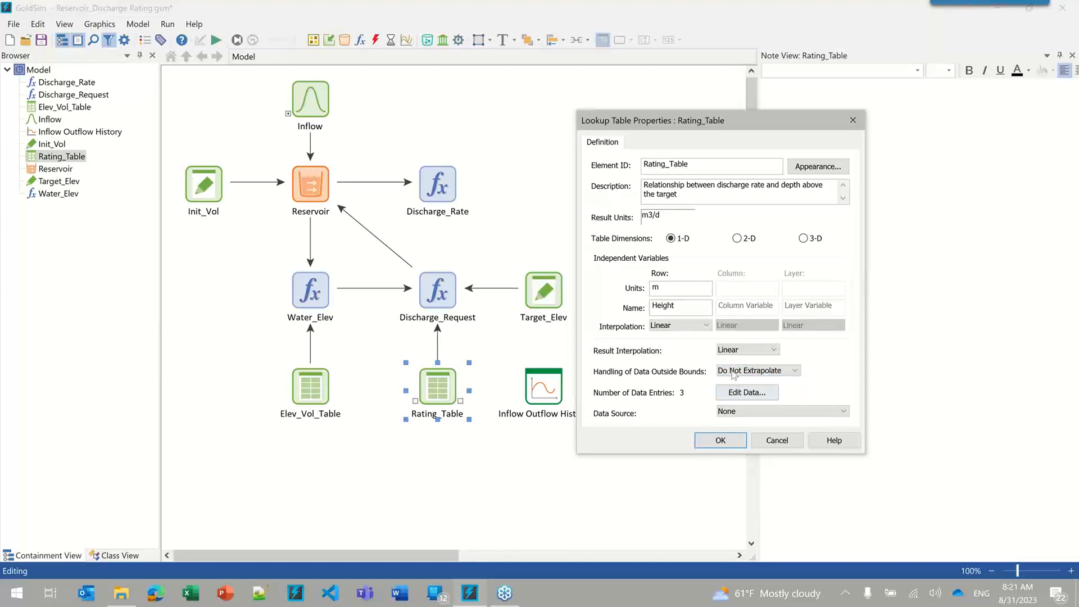
Step: Review the height and discharge entries of Rating_Table and accept the lookup table's properties
click(745, 393)
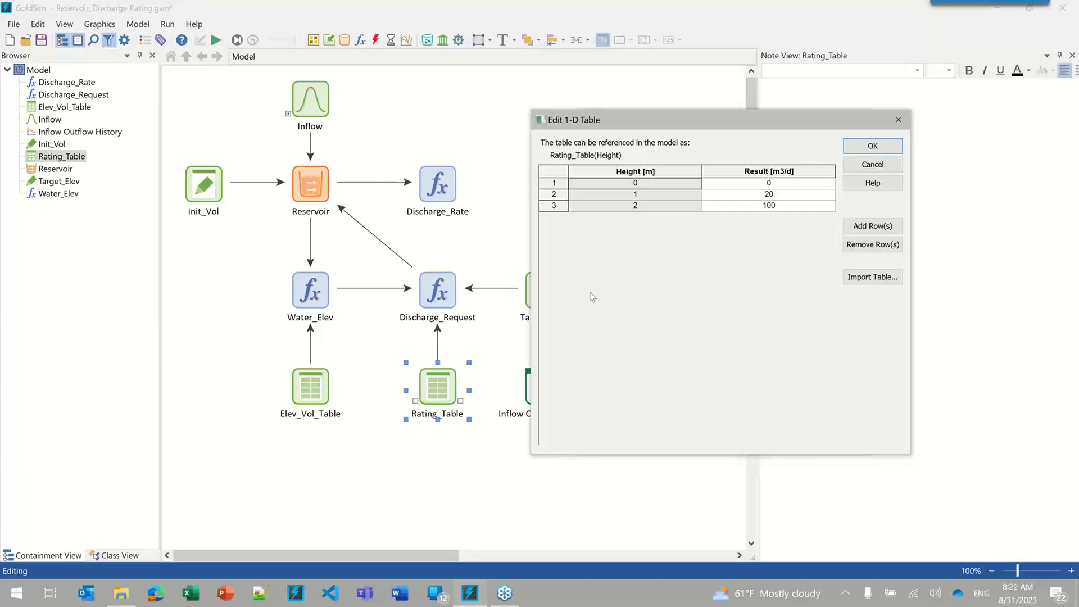
drag(685, 120, 755, 172)
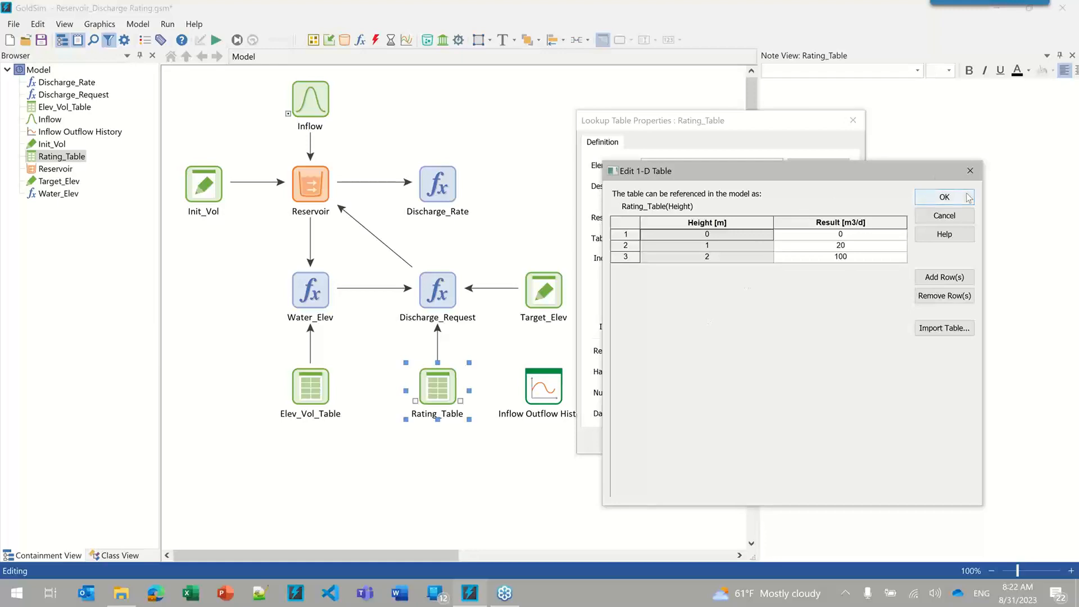
click(944, 196)
click(720, 440)
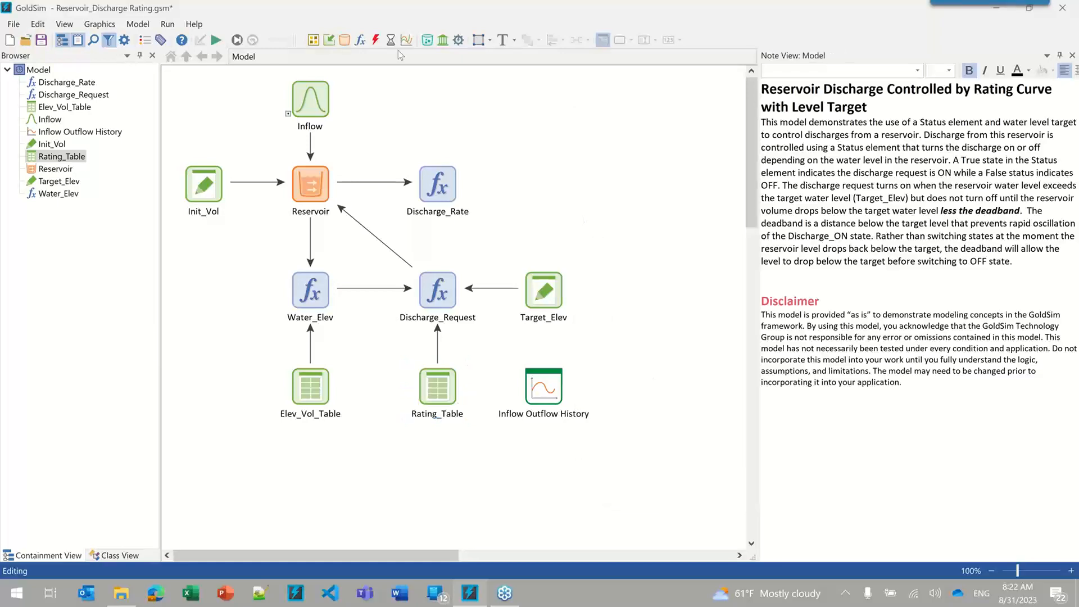
Step: Run the simulation and compare the water elevation and outflow with the target elevation in an enlarged Inflow Outflow History chart
click(216, 40)
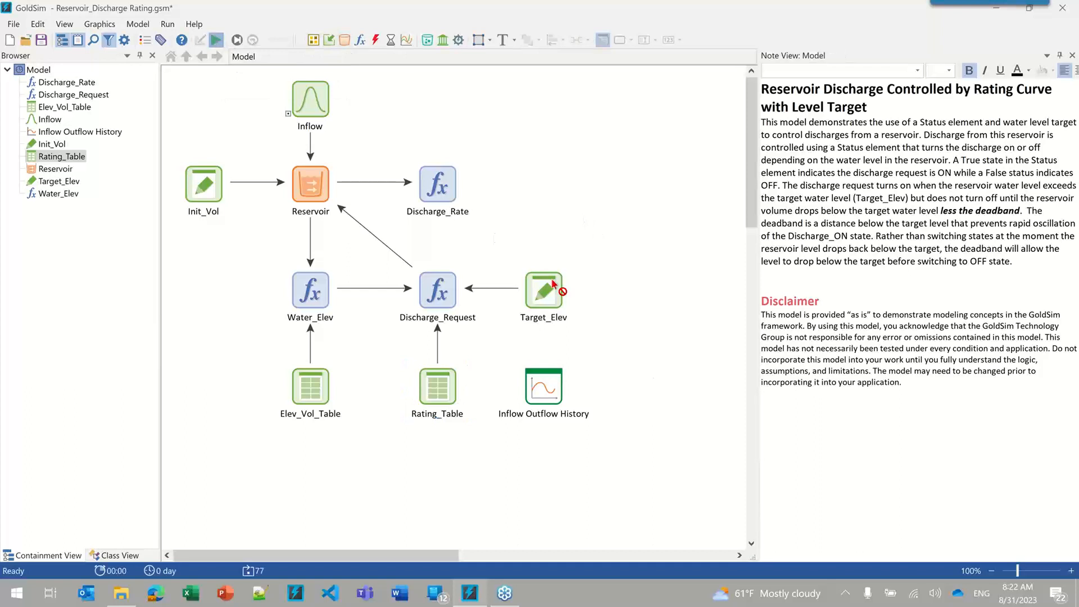
click(530, 309)
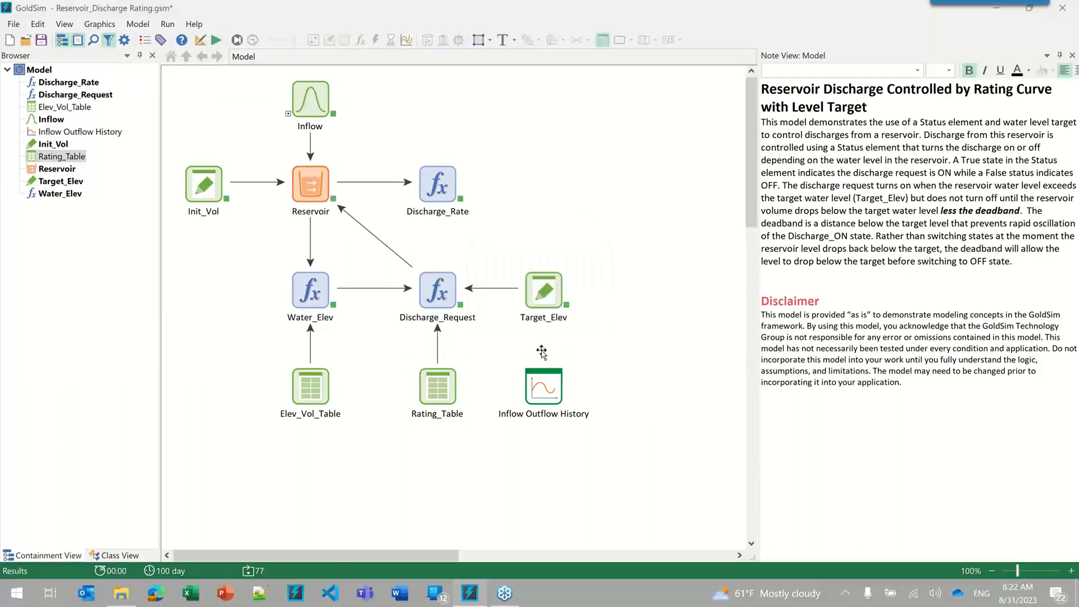
click(538, 379)
double_click(538, 379)
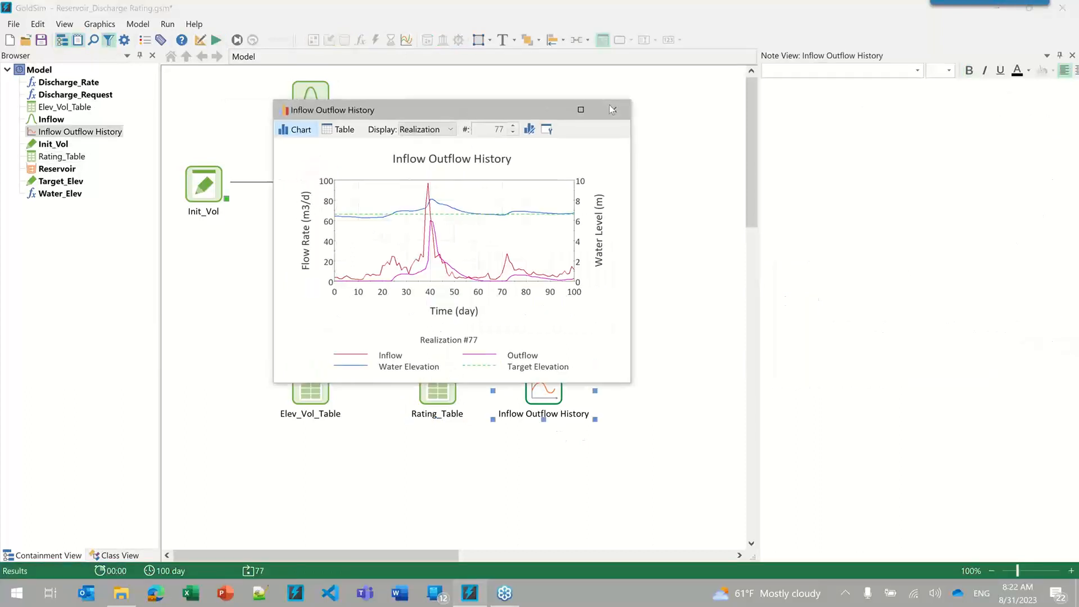
drag(609, 104, 853, 22)
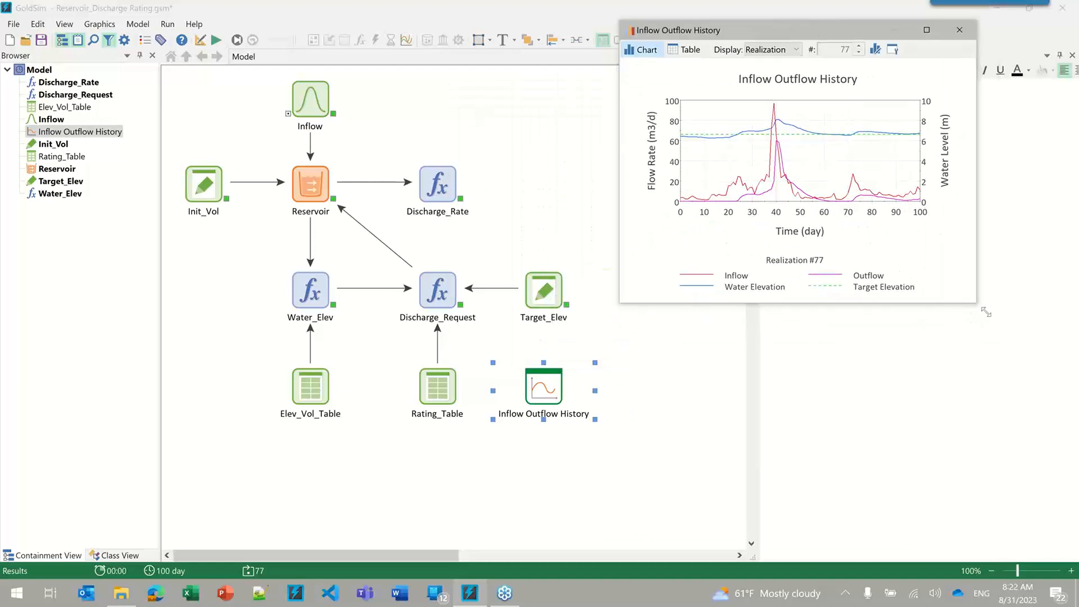
drag(976, 304, 1058, 516)
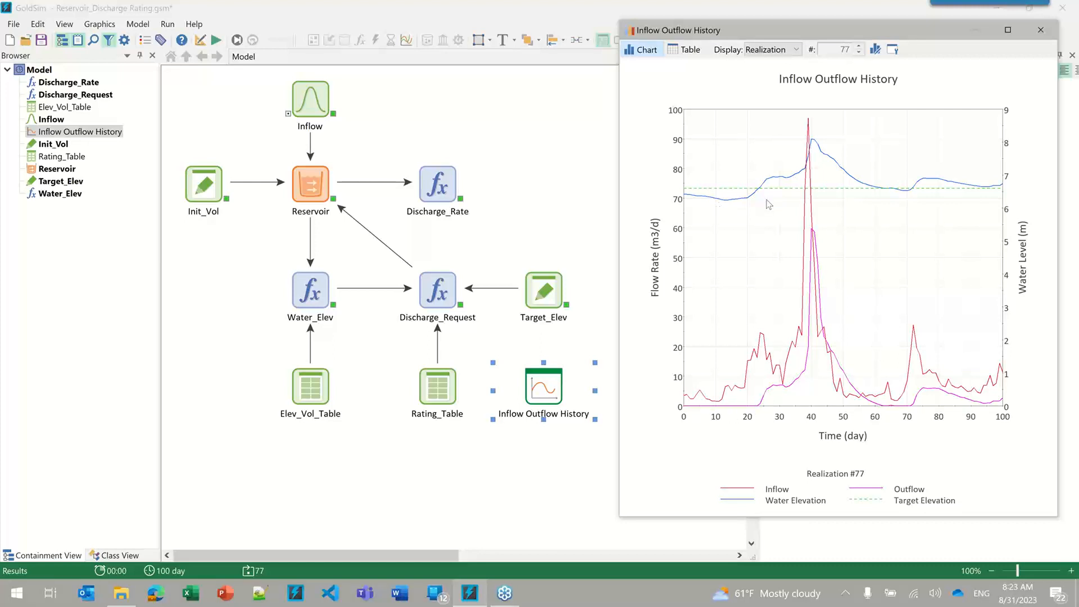
mouse_move(759, 193)
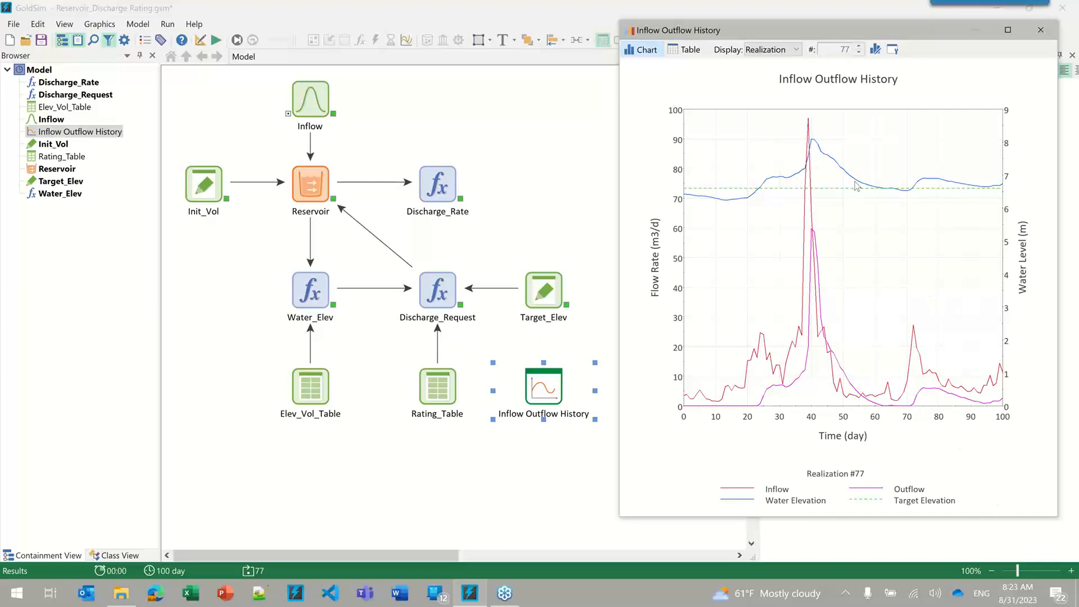
click(1039, 29)
click(541, 231)
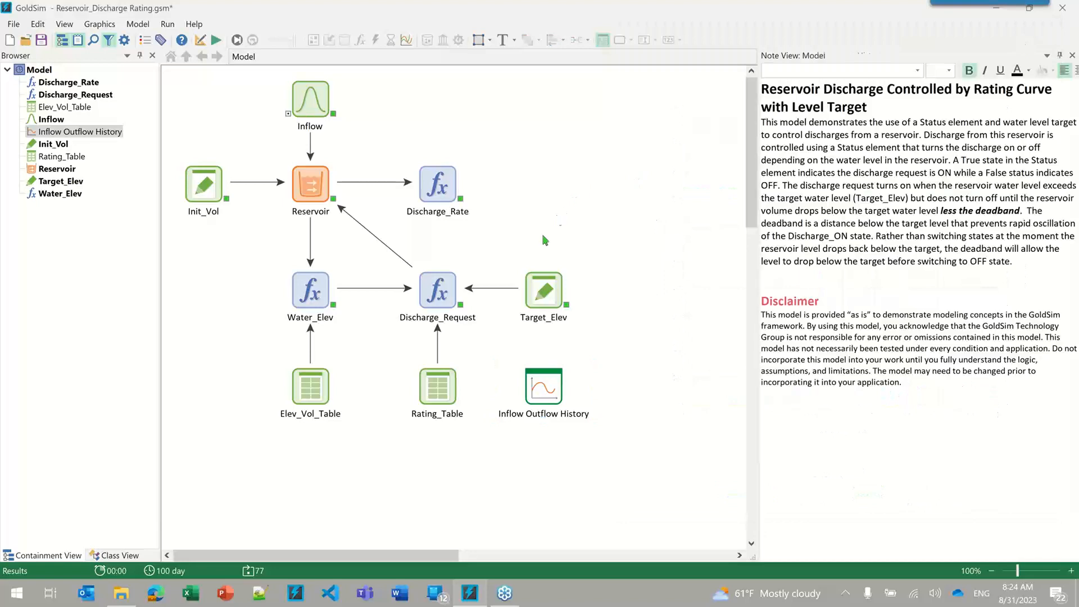
click(438, 290)
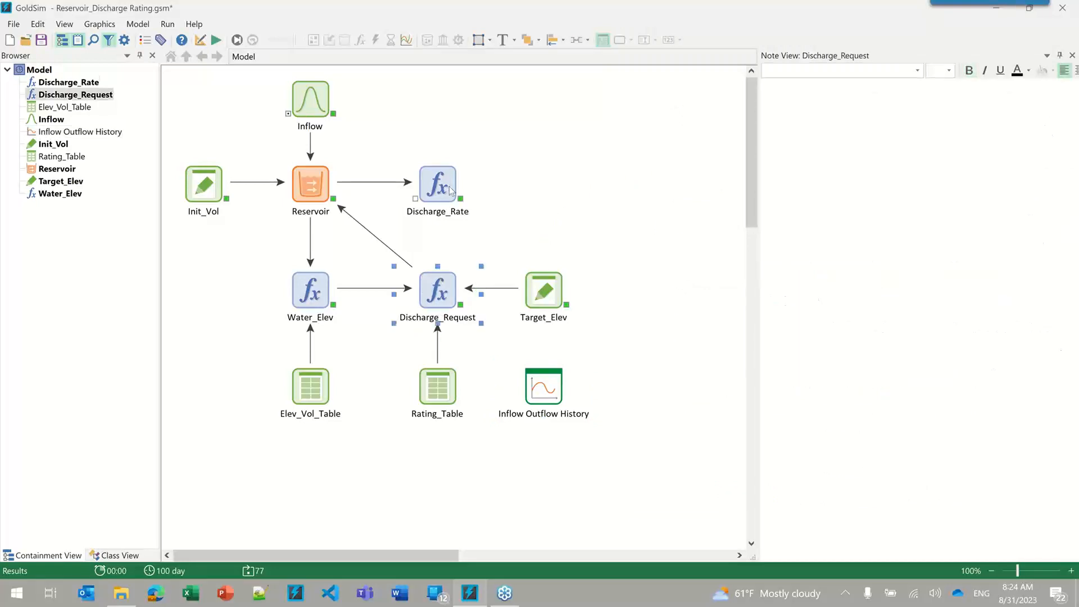
click(438, 185)
click(437, 289)
click(531, 176)
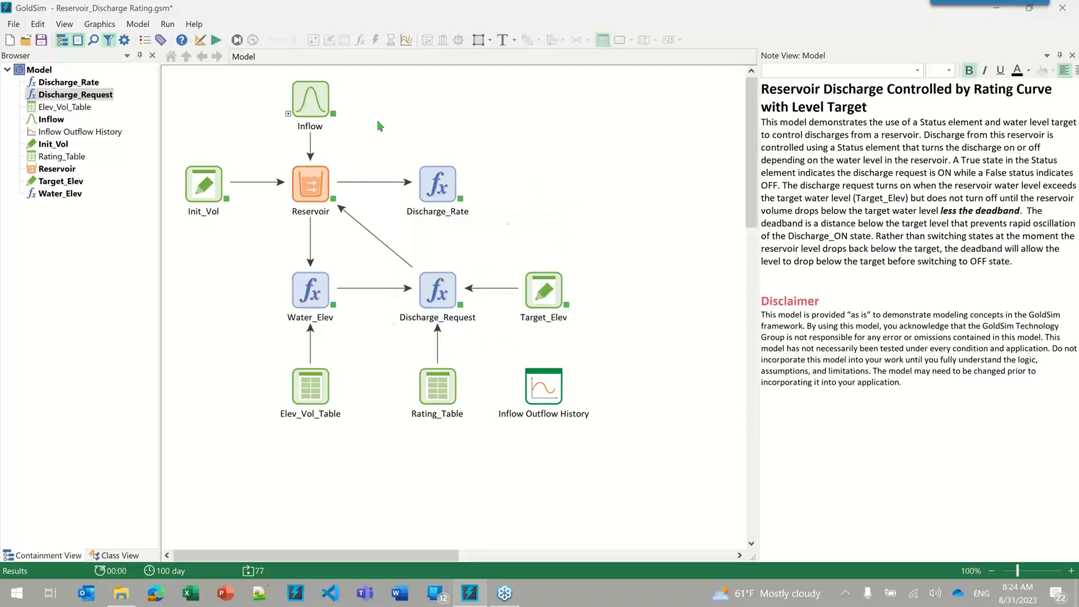
click(449, 184)
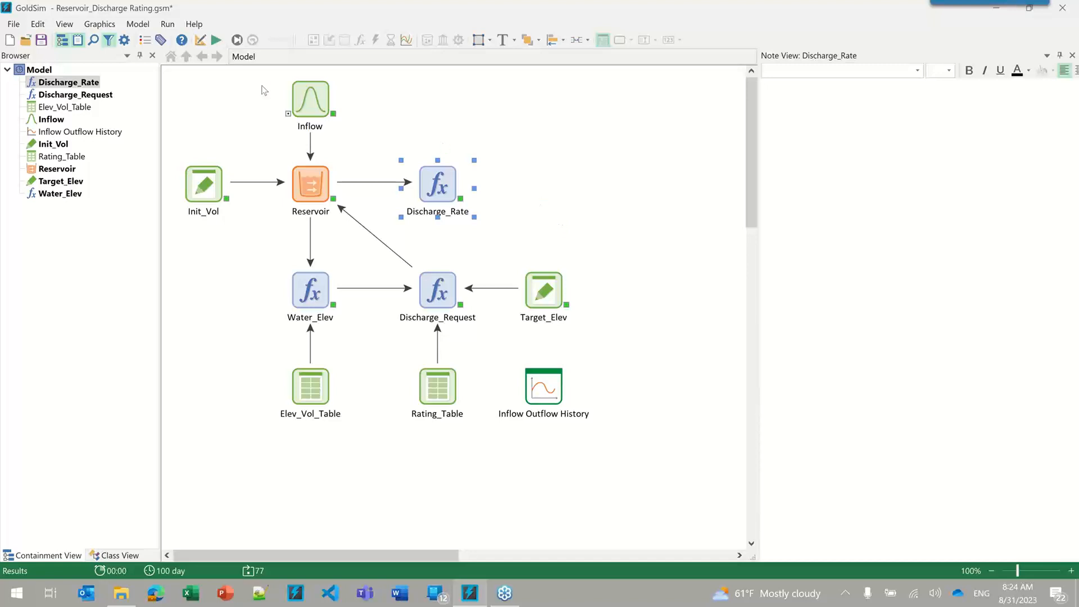
Step: Delete all results to return to Edit Mode and insert a container named Water_Balance beside Discharge_Rate
click(200, 41)
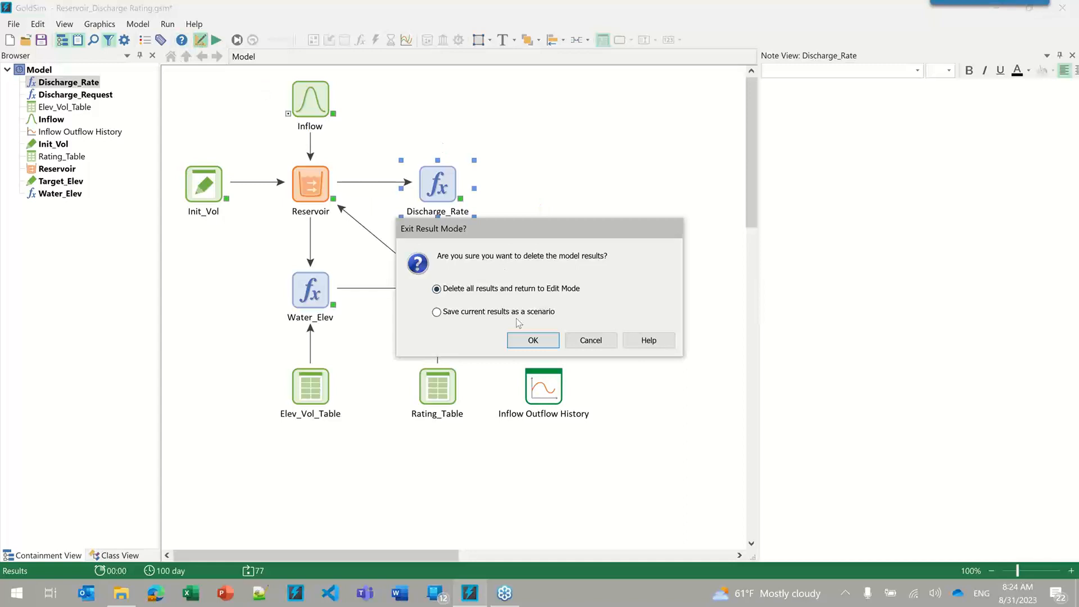
click(533, 341)
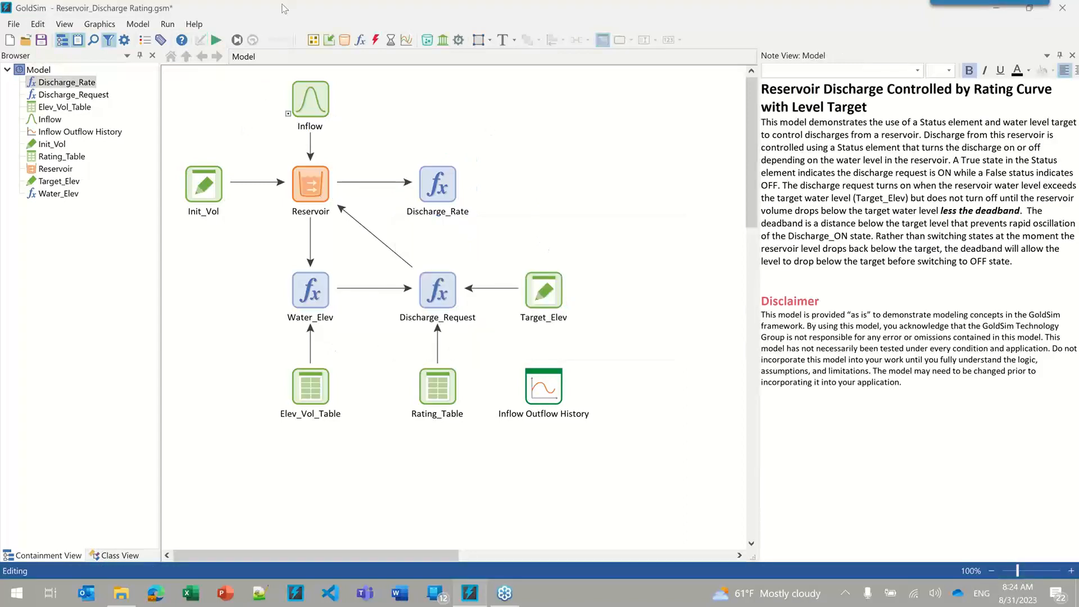
click(313, 40)
click(340, 57)
click(566, 199)
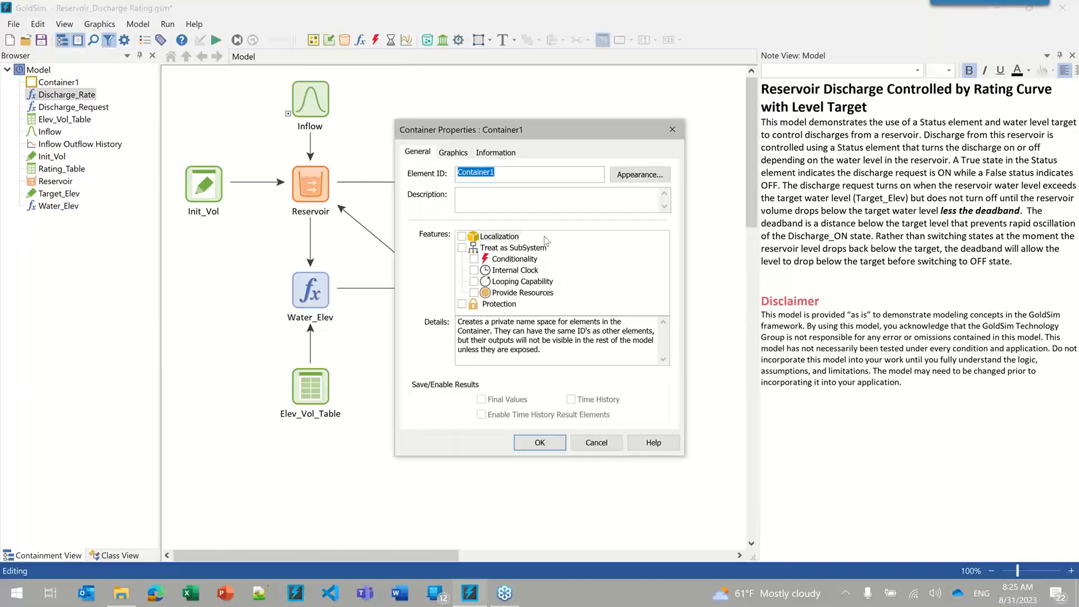
text(Water_Balance)
key(Return)
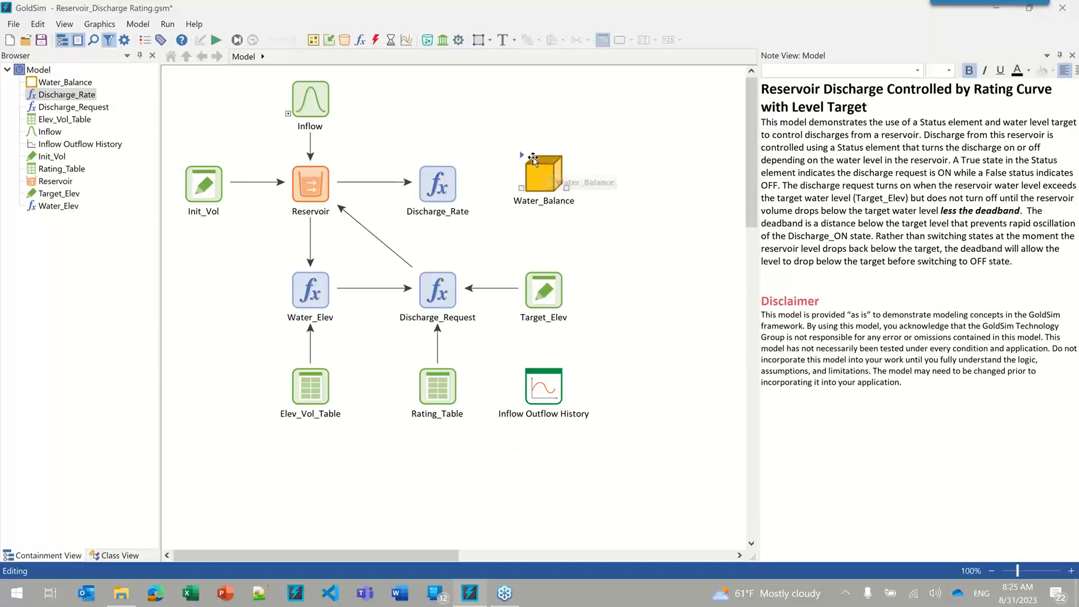
Step: Insert another container named Reservoir_01 beside the Water_Elev element, below Init_Vol
click(314, 42)
click(329, 57)
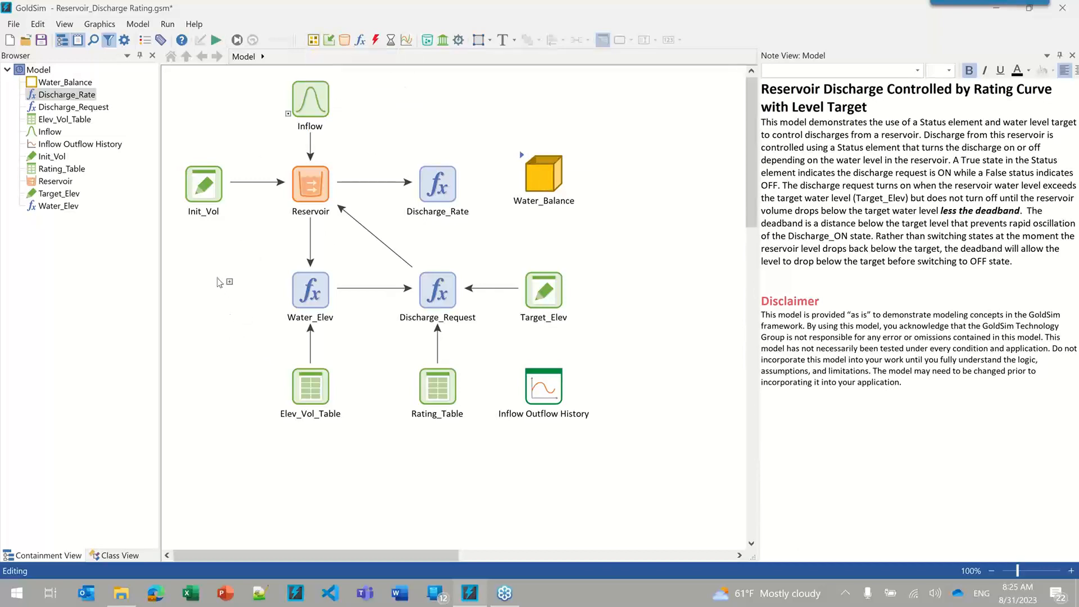
click(220, 281)
drag(482, 135, 665, 147)
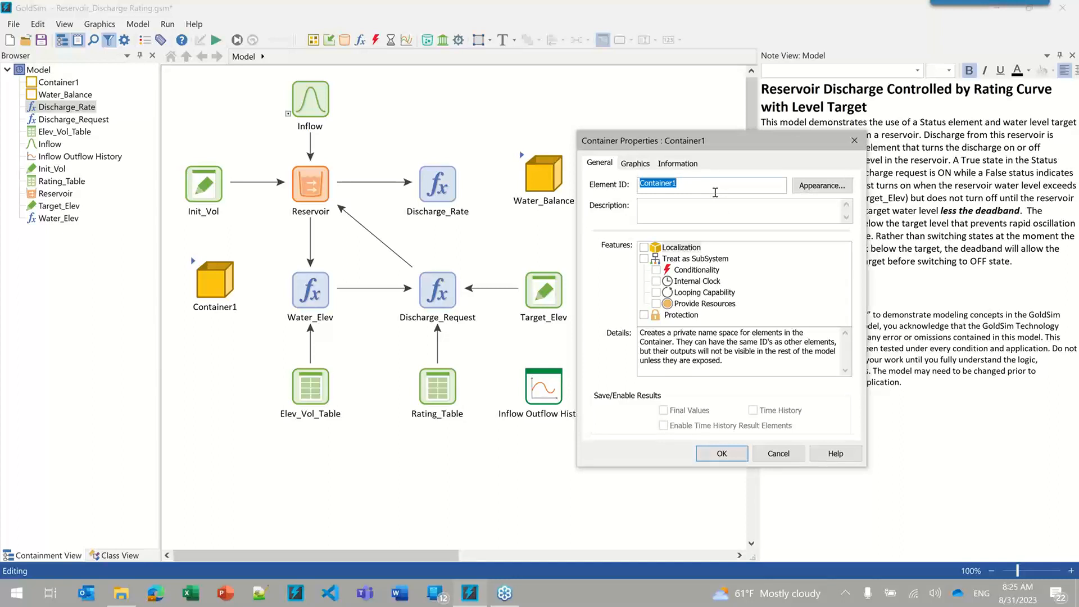
text(Reservoir_01)
key(Return)
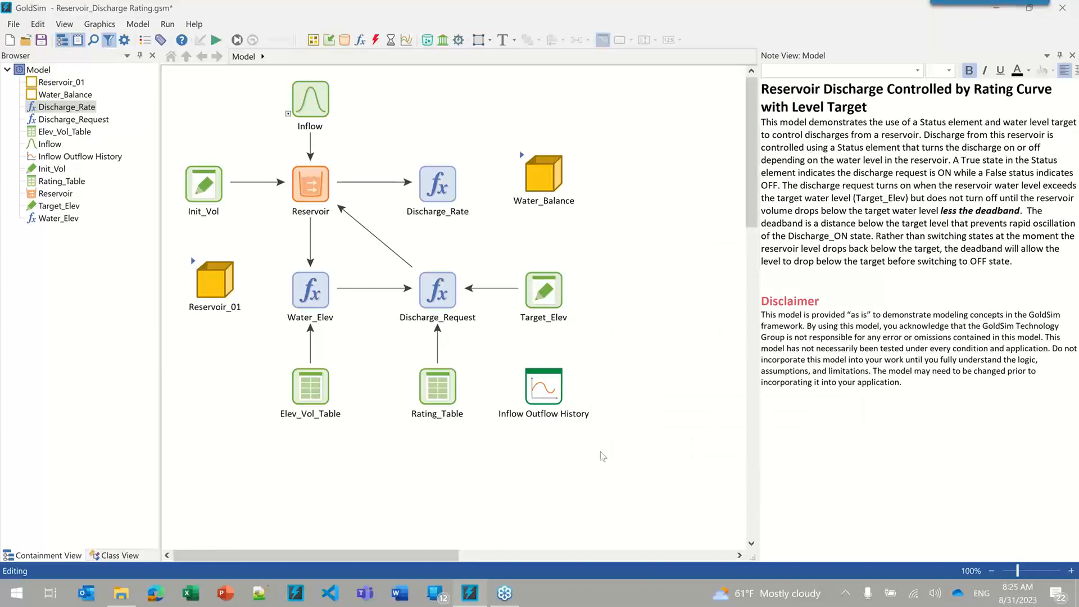
Step: Move Reservoir, Init_Vol, Water_Elev, Discharge_Request, Target_Elev, Elev_Vol_Table and Rating_Table into the Reservoir_01 container
drag(623, 460, 501, 464)
ctrl+click(539, 282)
ctrl+click(312, 185)
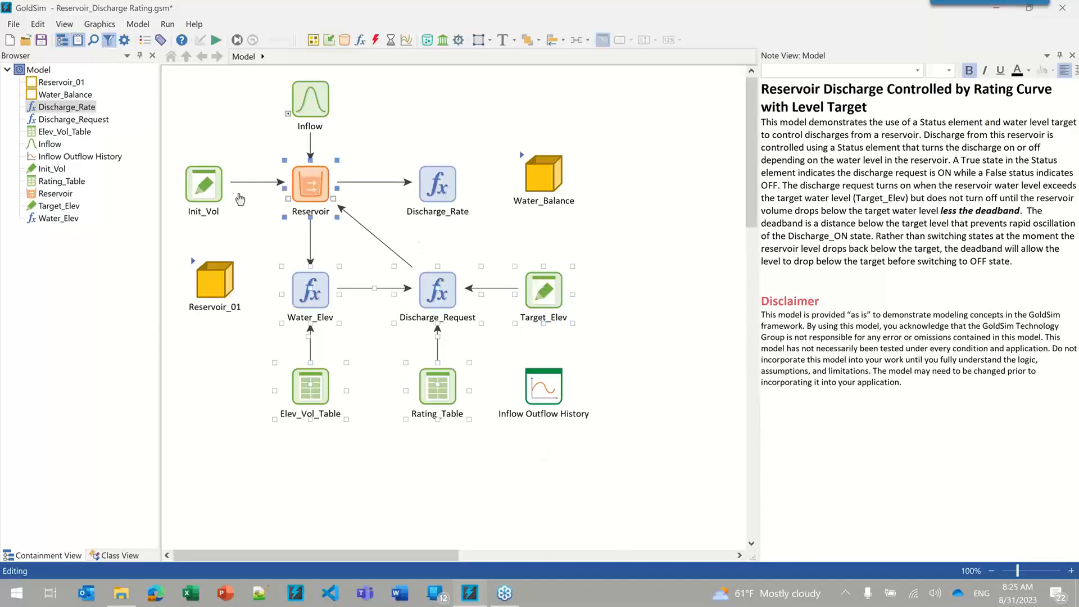
ctrl+click(204, 185)
mouse_move(301, 198)
mouse_down()
mouse_move(227, 284)
mouse_move(297, 191)
mouse_up()
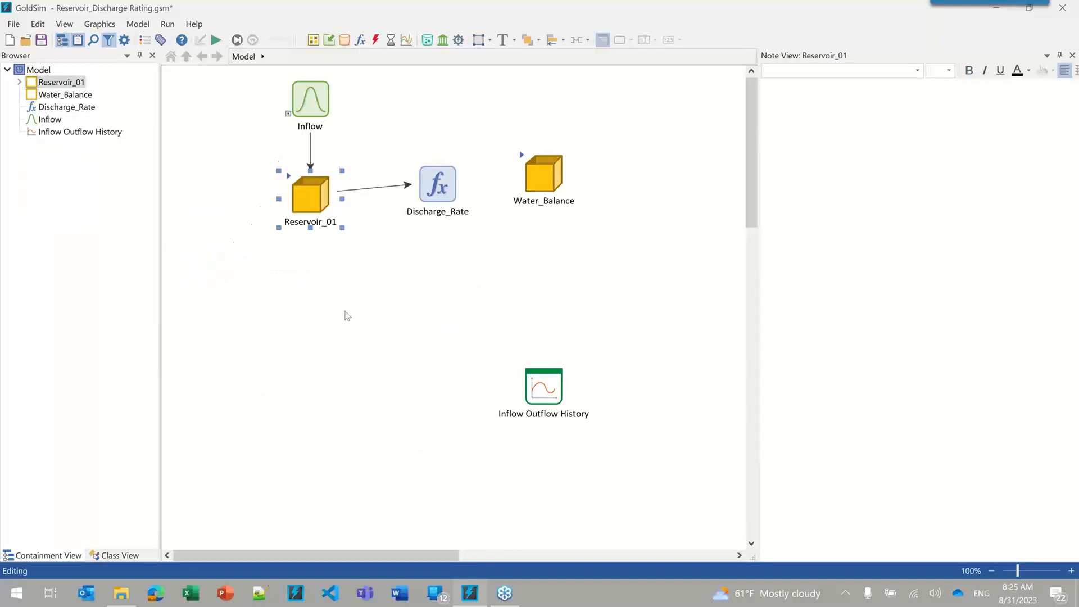
Step: Align the Reservoir_01 container directly below Inflow and level with Discharge_Rate
click(424, 381)
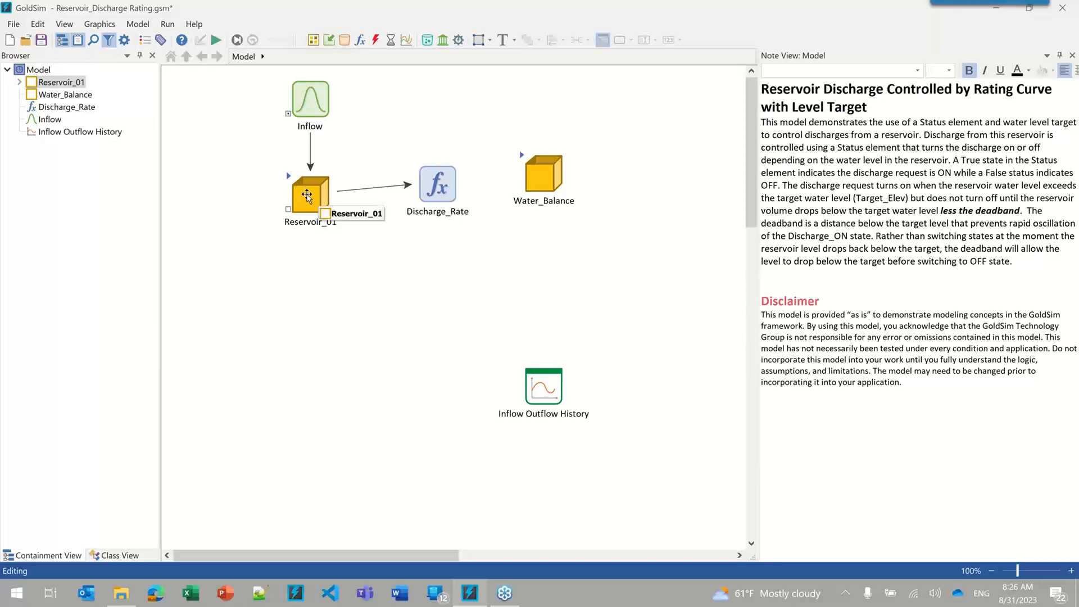
drag(321, 207, 321, 197)
click(314, 260)
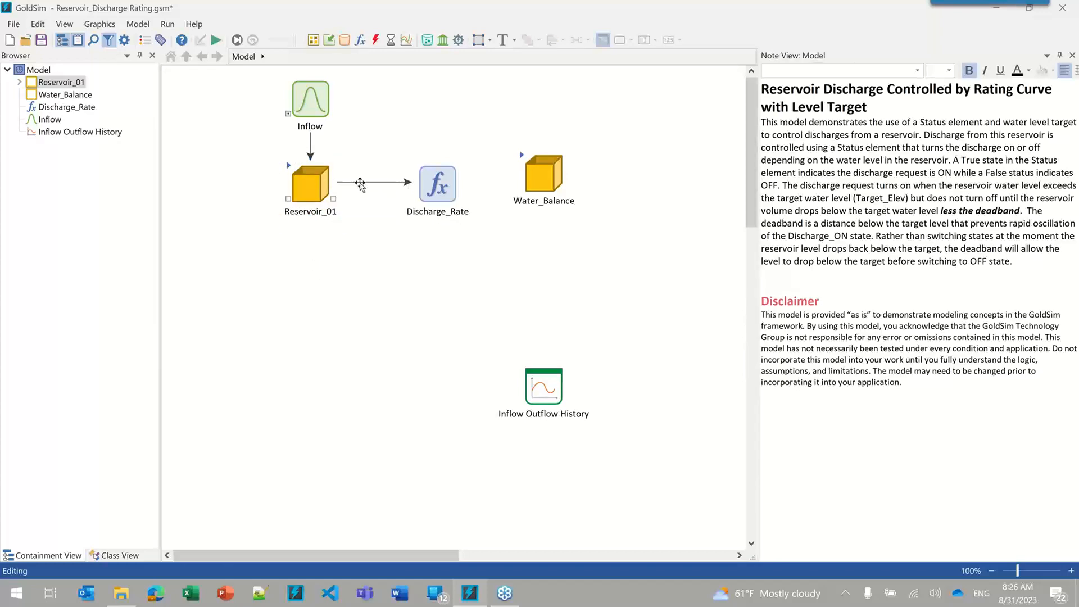
click(138, 23)
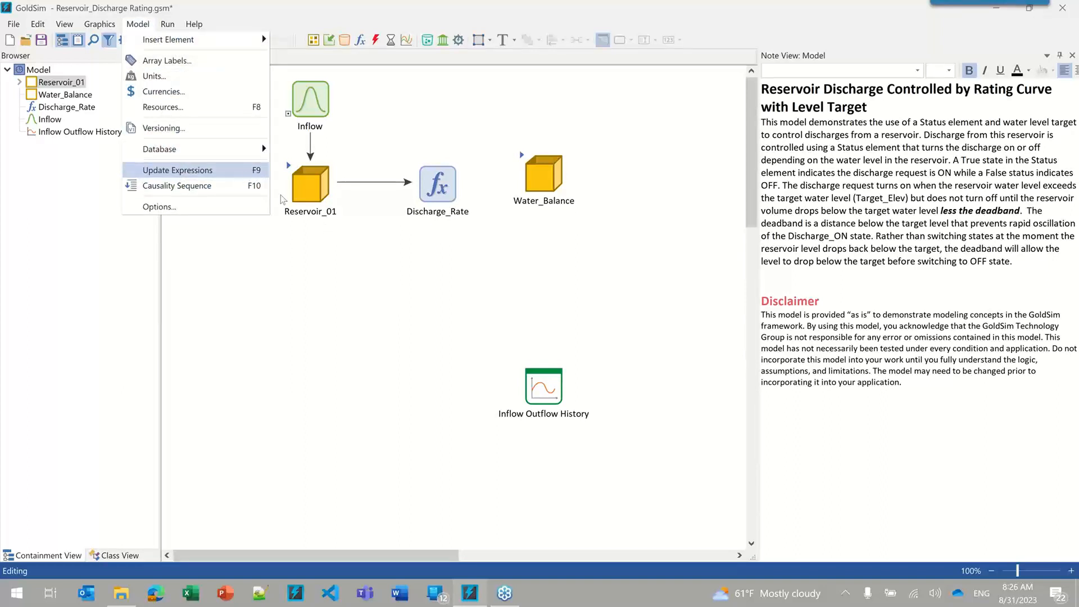
click(403, 288)
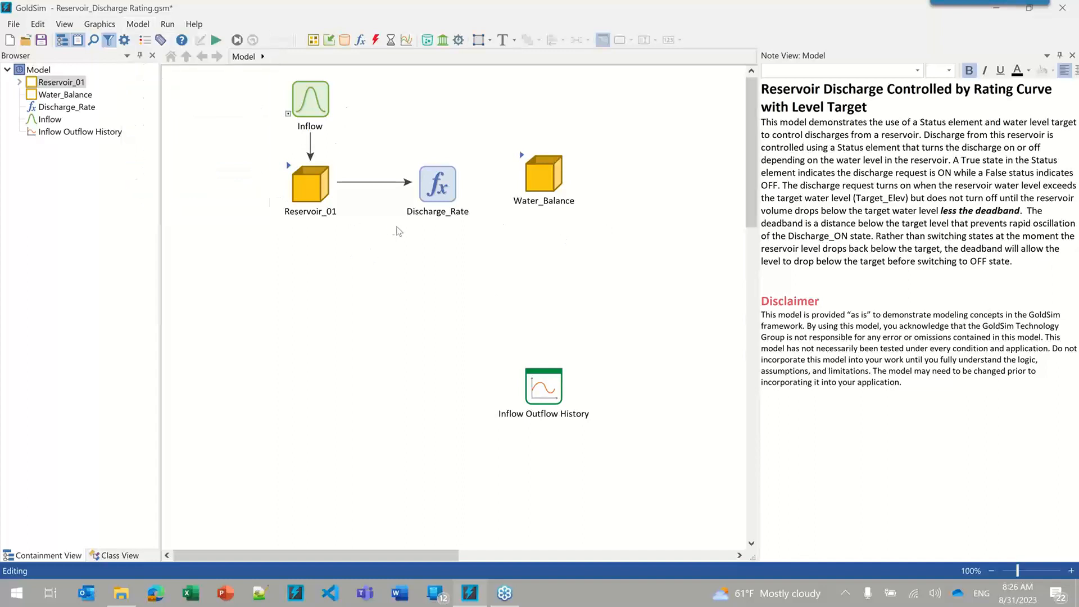
click(557, 172)
Step: Run the reorganized model and check its results in the Inflow Outflow History chart
click(217, 42)
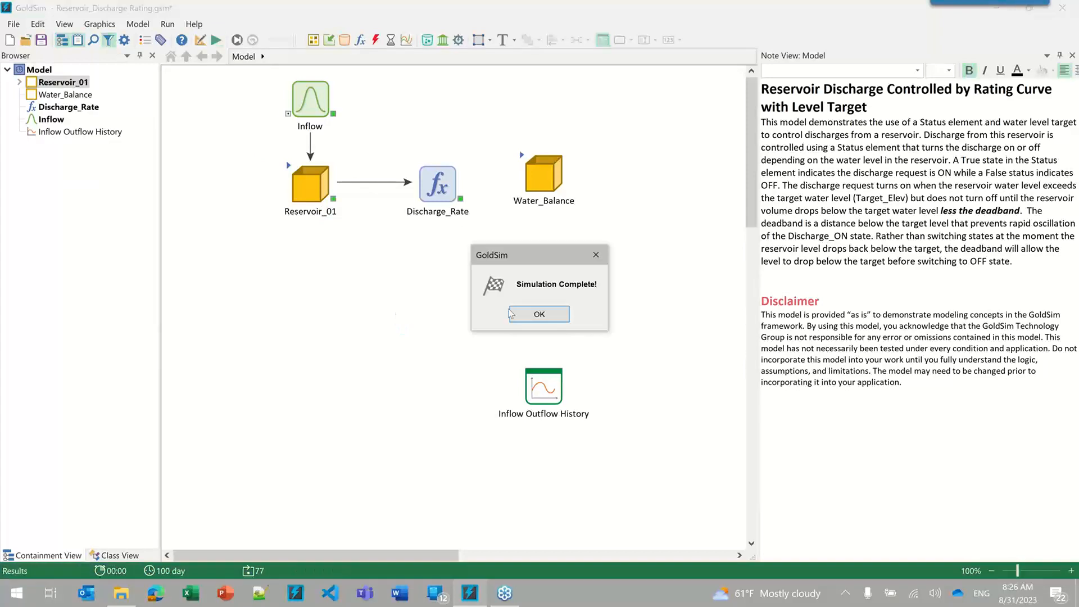
click(511, 314)
double_click(546, 391)
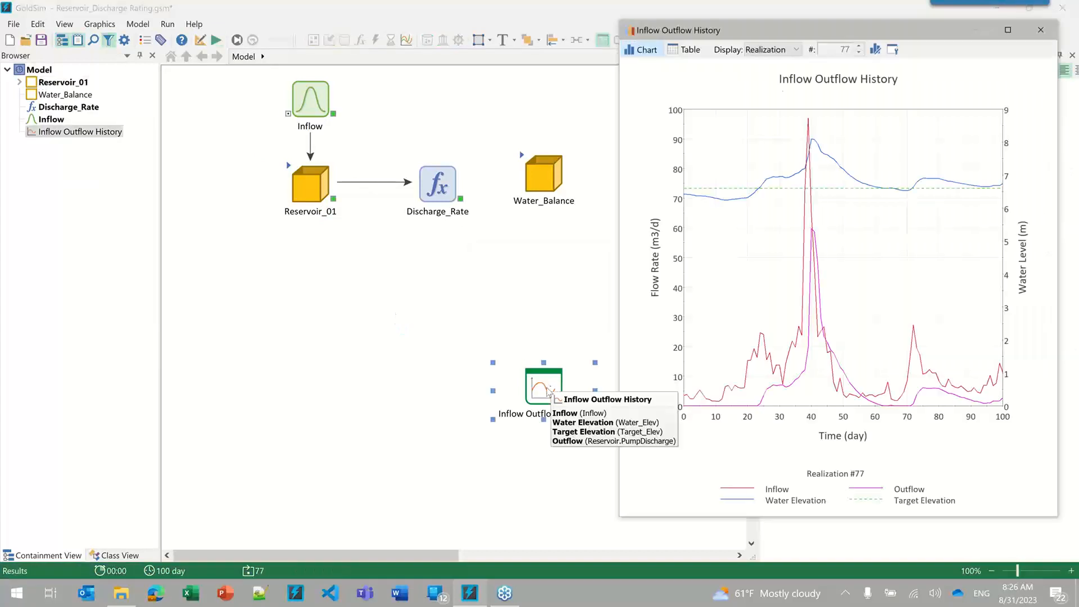
click(1041, 30)
click(364, 208)
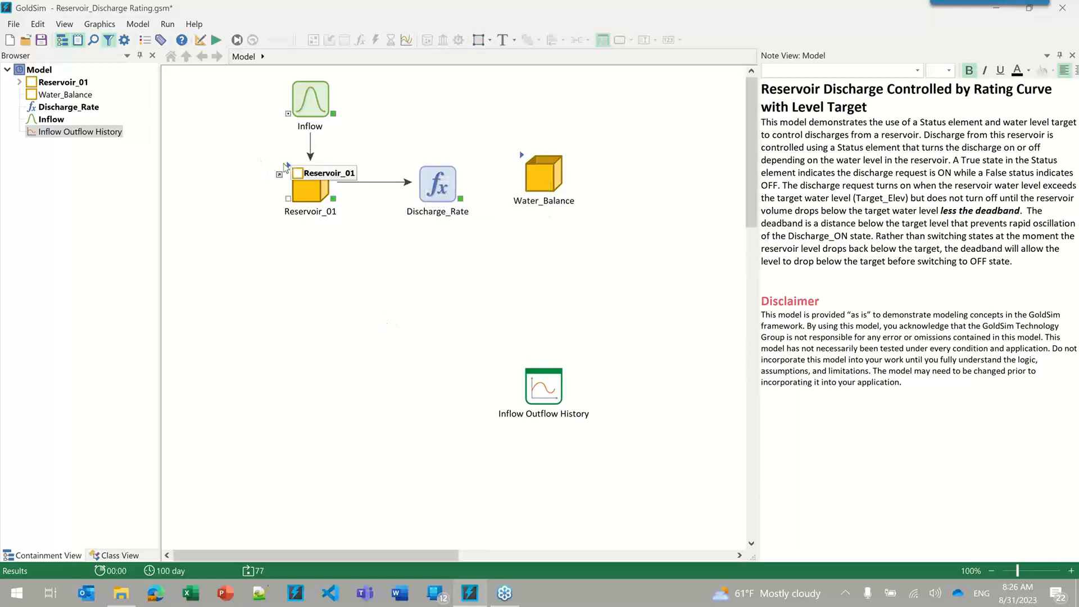
Step: Open the Reservoir_01 container and delete all simulation results to return to Edit Mode
double_click(290, 167)
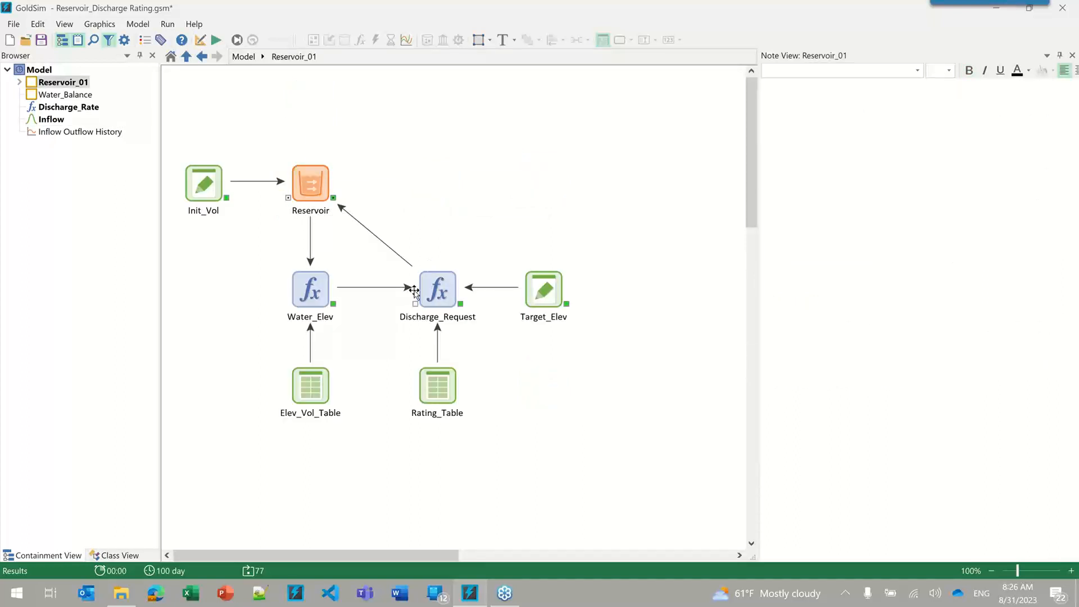
mouse_move(442, 270)
click(200, 40)
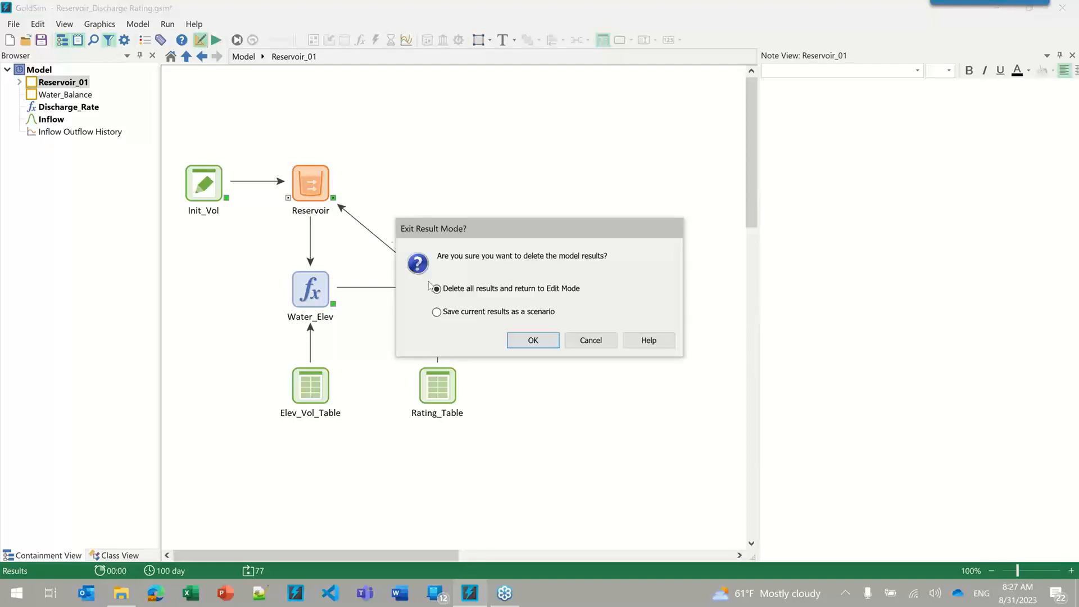
click(532, 339)
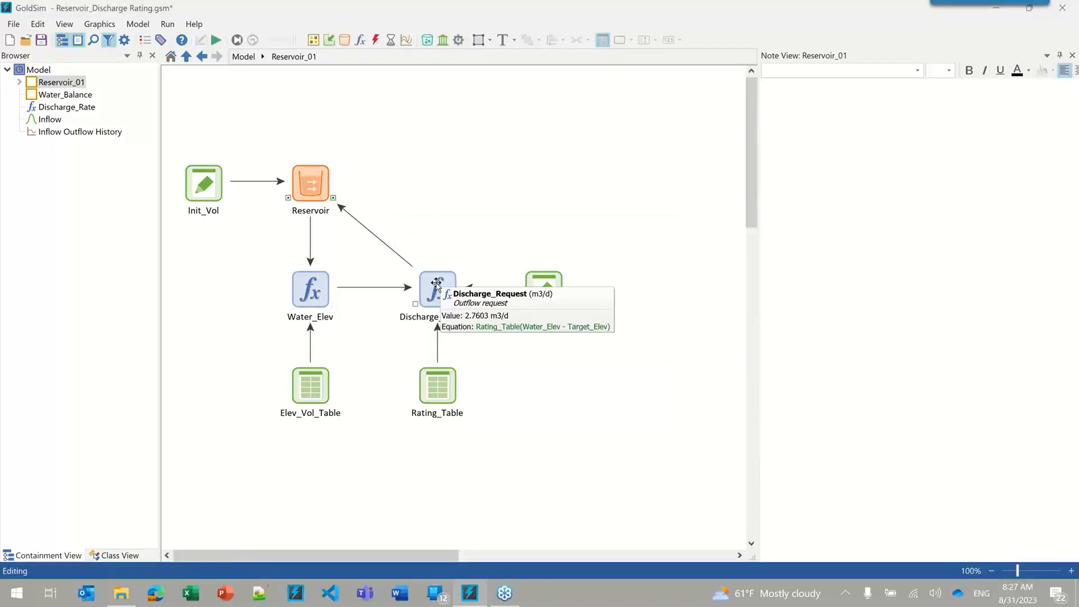
Step: Delete the Discharge_Rate element from the top level of the model
click(238, 58)
click(437, 184)
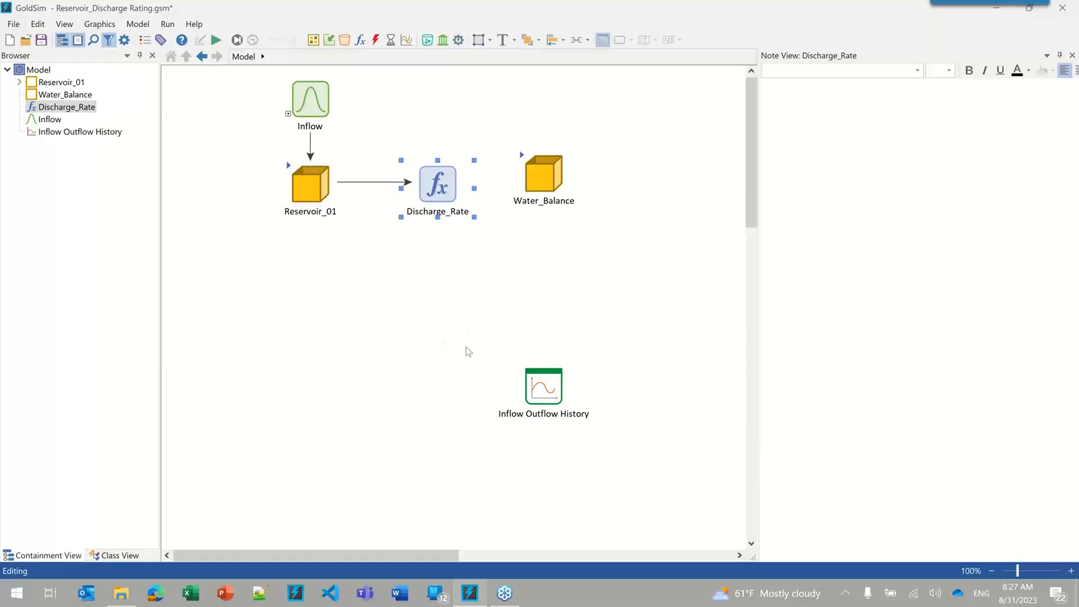
key(Delete)
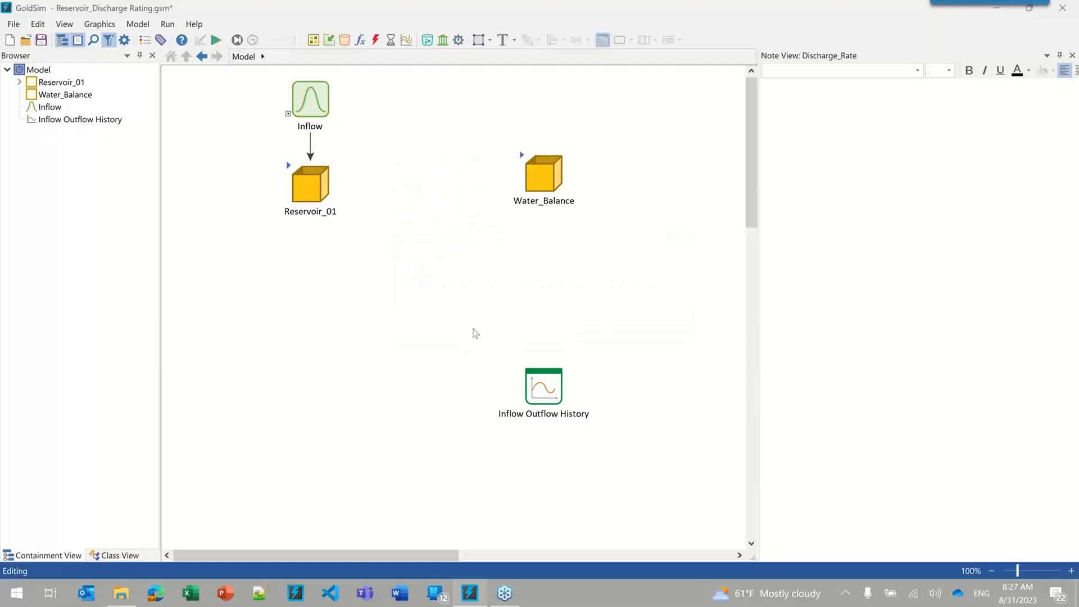
Step: Rename the Discharge_Request expression inside the Reservoir_01 container as Discharge_
double_click(303, 179)
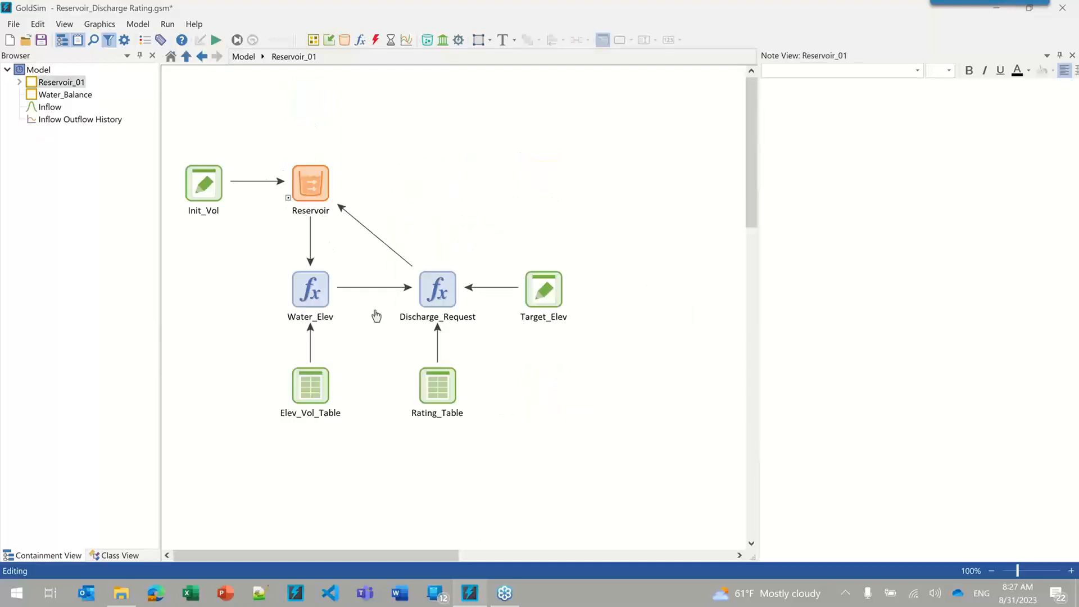
click(436, 288)
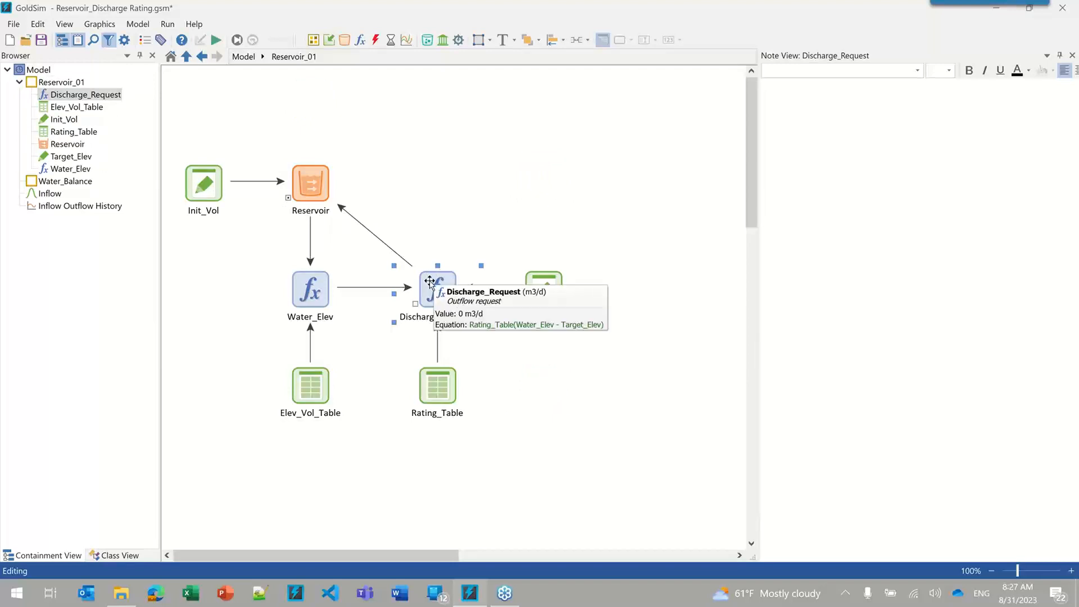
double_click(430, 284)
drag(533, 218, 504, 217)
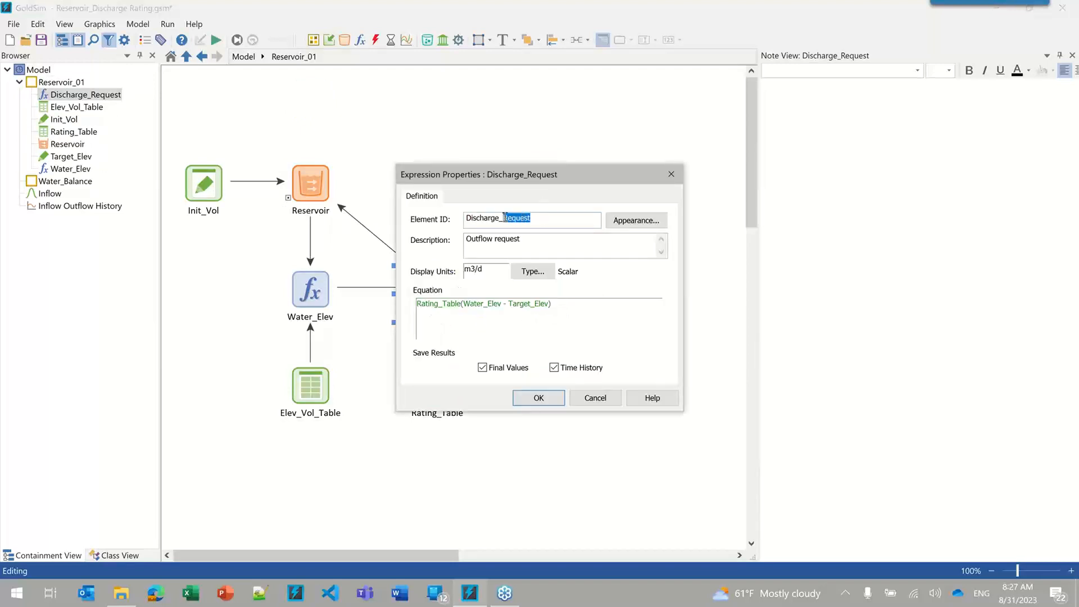
key(BackSpace)
click(527, 401)
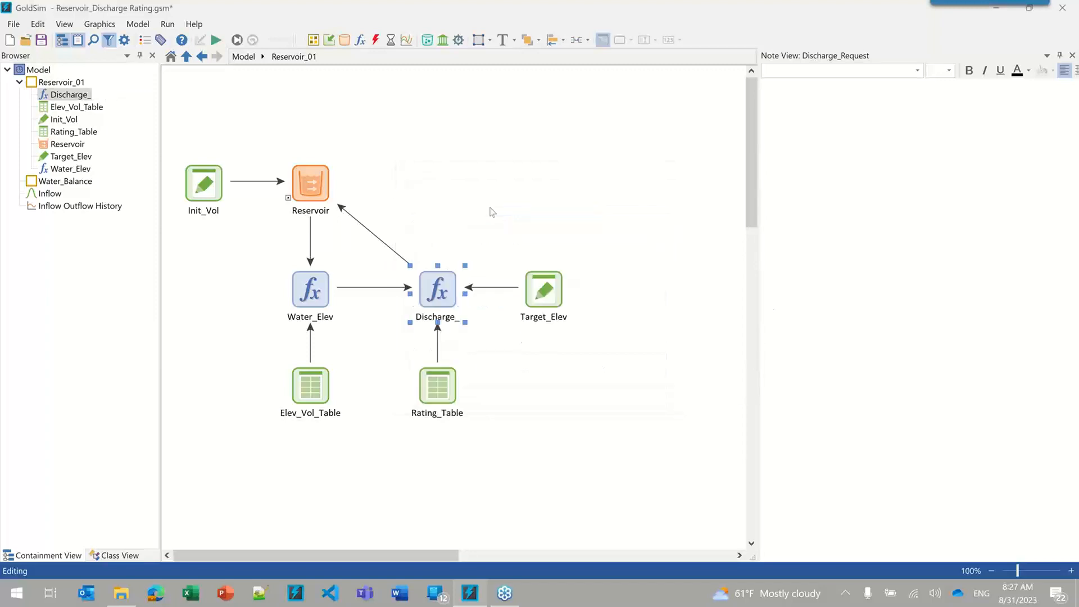
Step: Move the Discharge_ expression out of Reservoir_01 to the top-level Model container and go to the top level
right_click(440, 284)
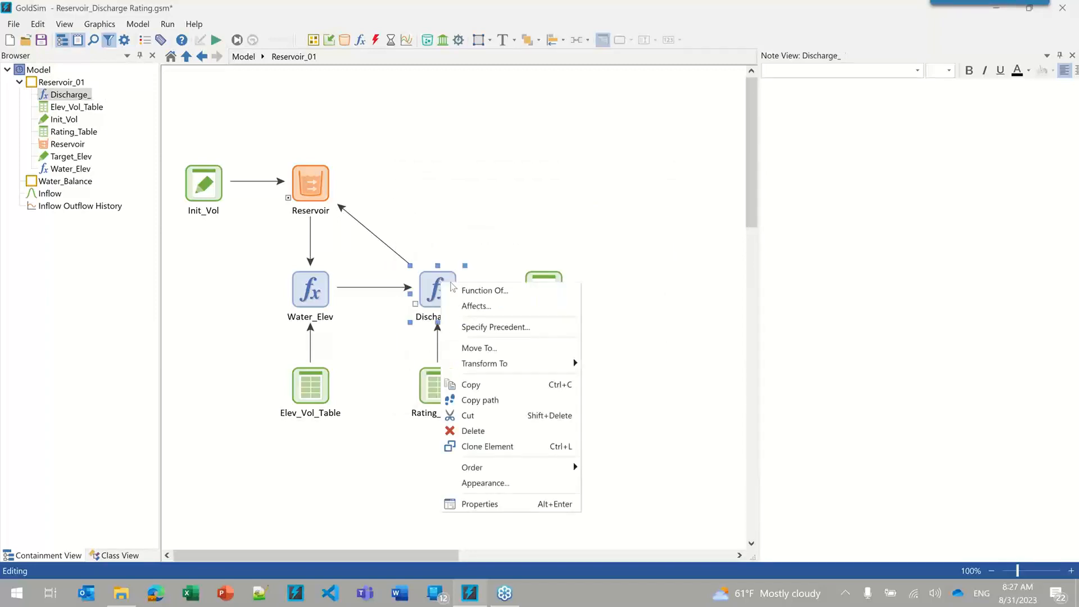
click(484, 349)
click(453, 184)
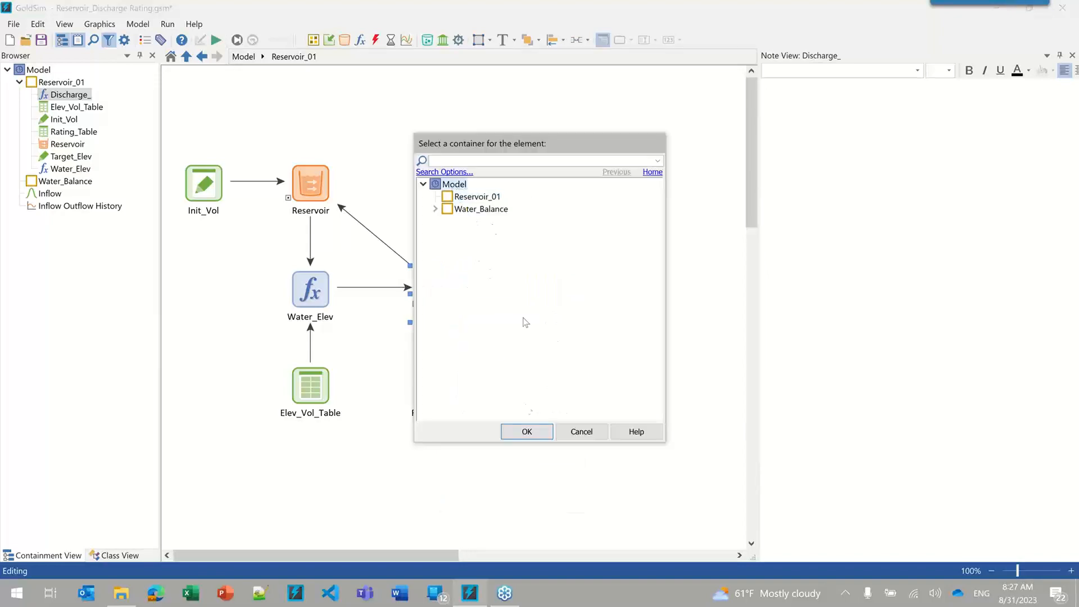
click(526, 431)
click(245, 56)
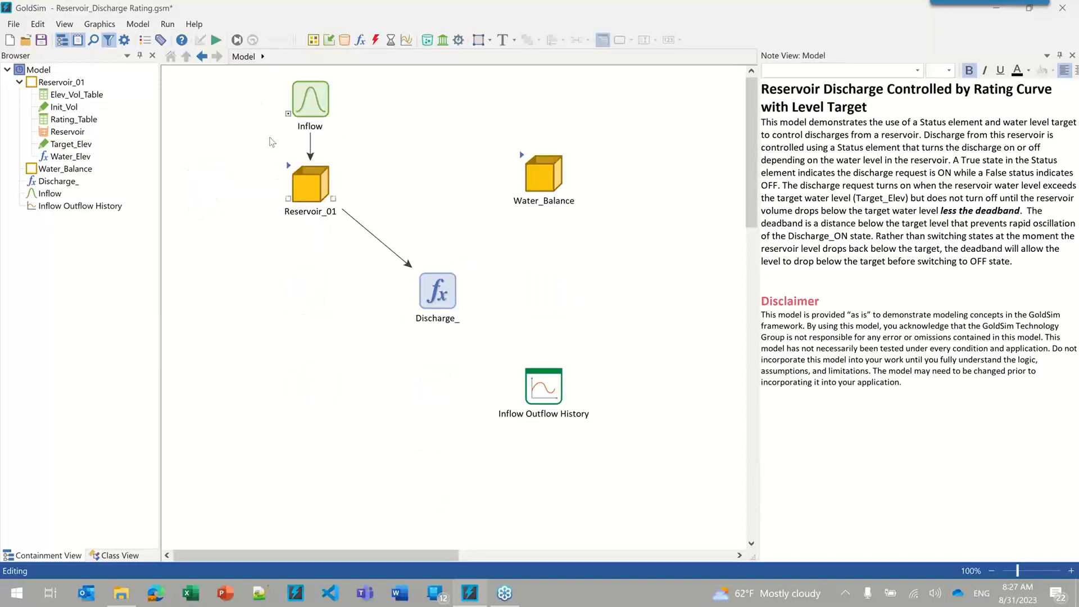
Step: Place the Discharge_ element level with Reservoir_01, between it and Water_Balance
drag(423, 283, 412, 231)
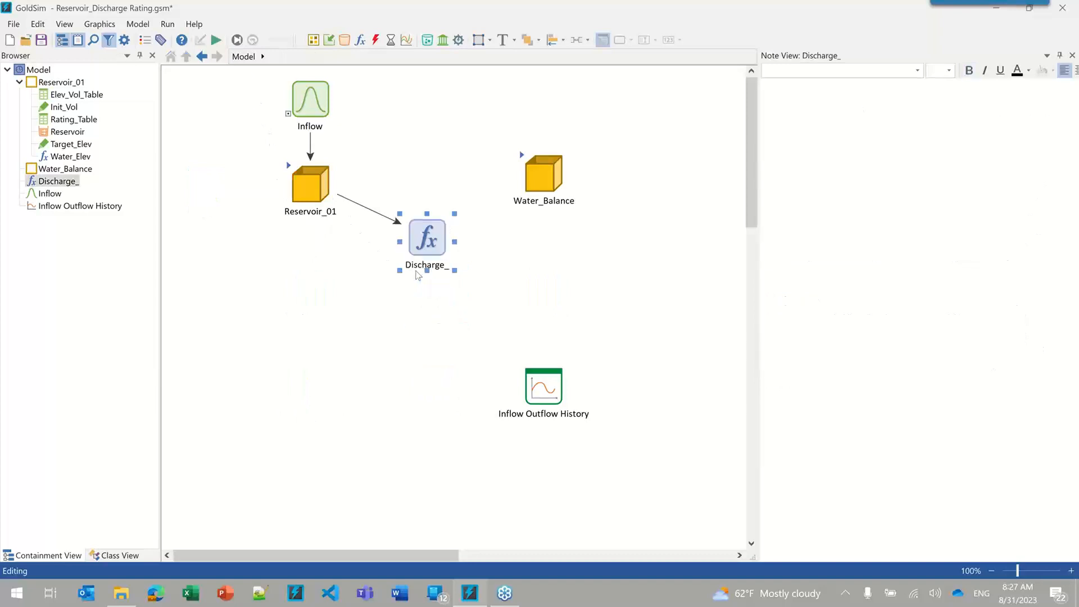
click(364, 323)
drag(419, 235, 437, 183)
Step: Bend the two influence arrows between Reservoir_01 and Discharge_ apart, one curving above and the other below
click(372, 183)
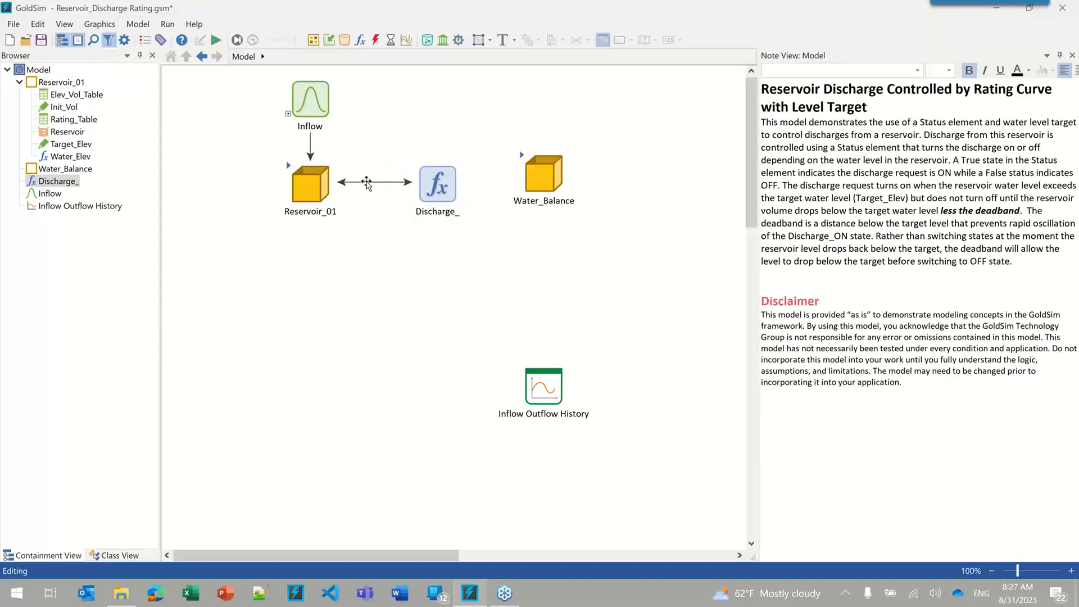
click(374, 182)
click(372, 214)
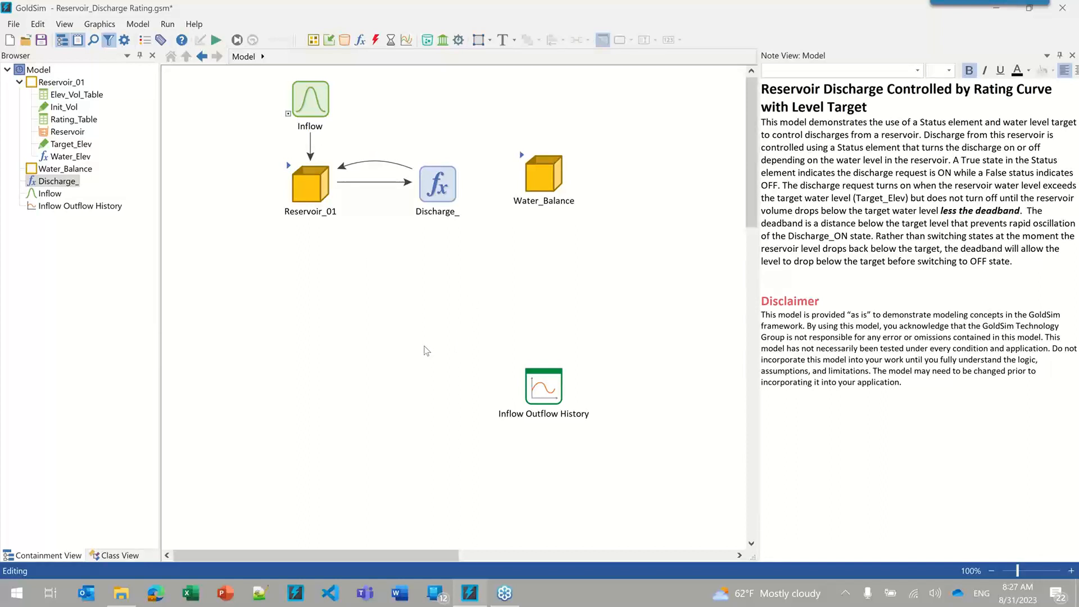
click(371, 184)
drag(374, 183, 375, 203)
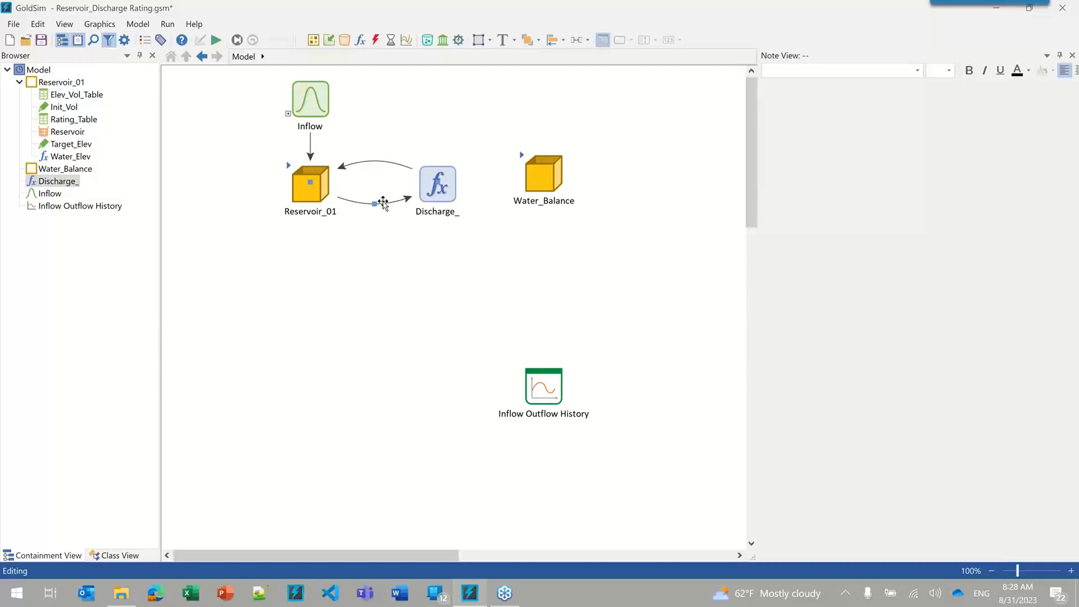
Step: Examine the links carried by the influence arrow from Reservoir_01 to Discharge_ and check the equation of Discharge_
double_click(382, 202)
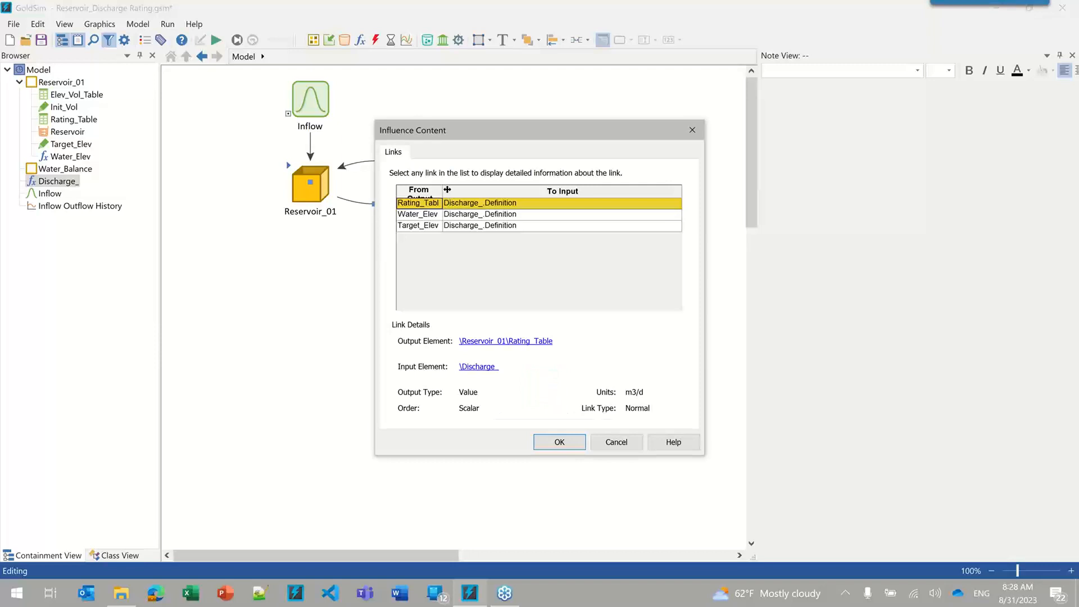
drag(447, 190, 486, 191)
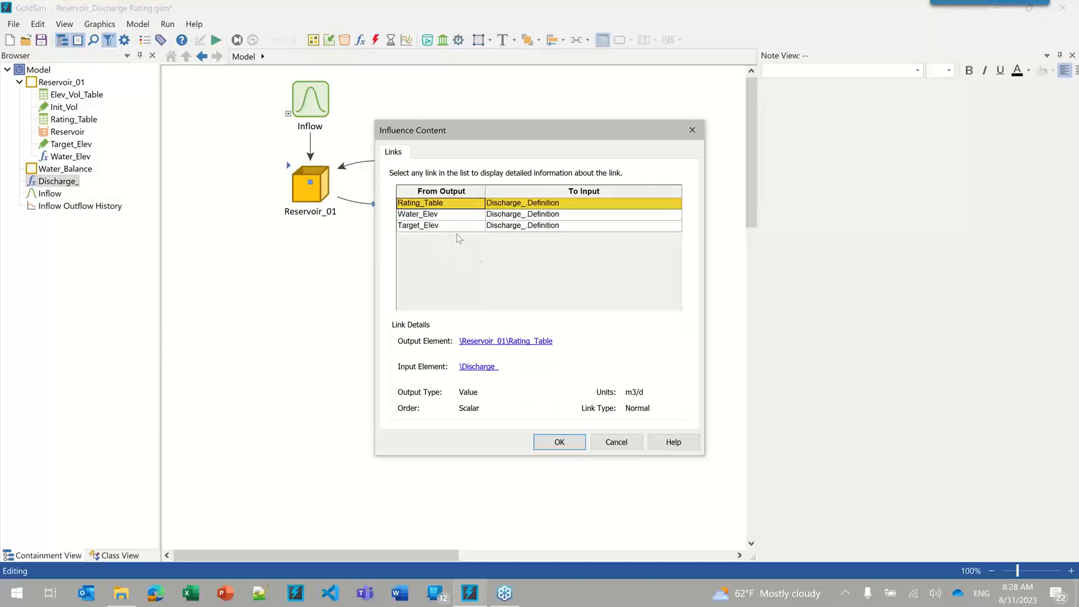
click(433, 218)
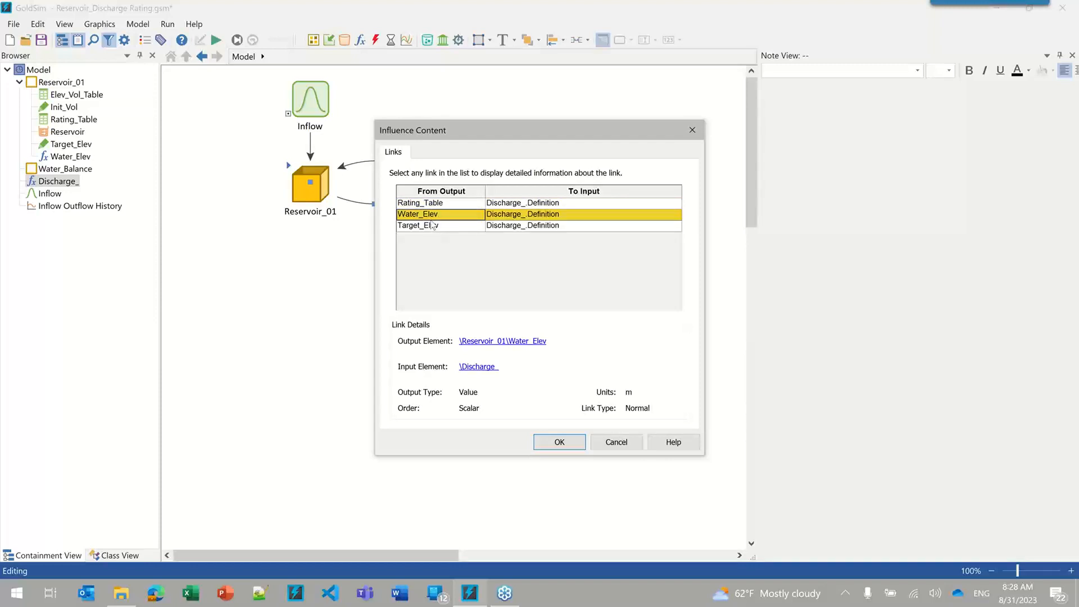
click(431, 227)
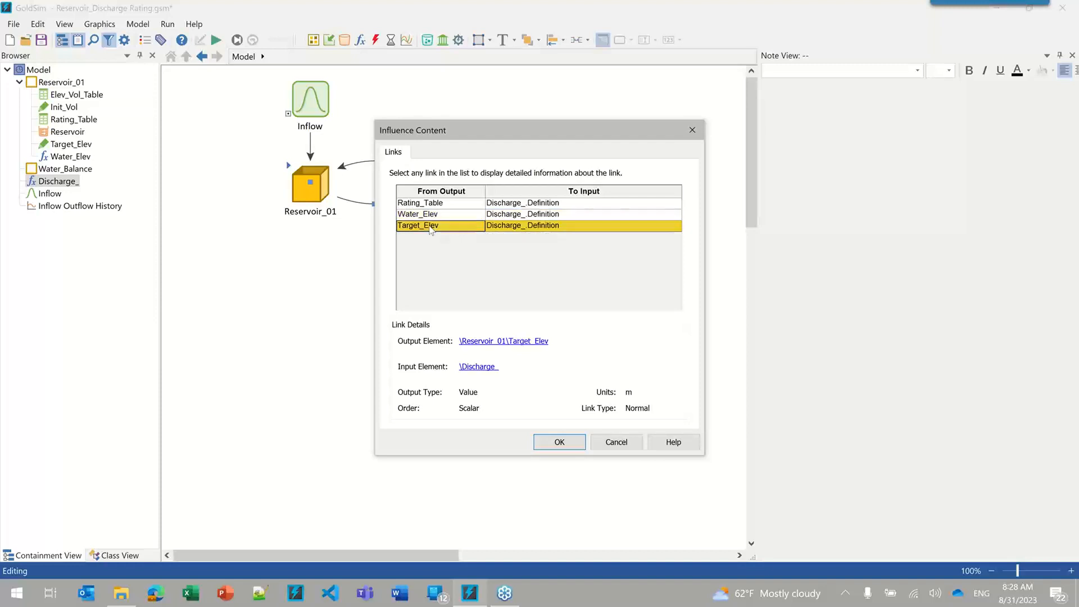
click(556, 441)
double_click(421, 187)
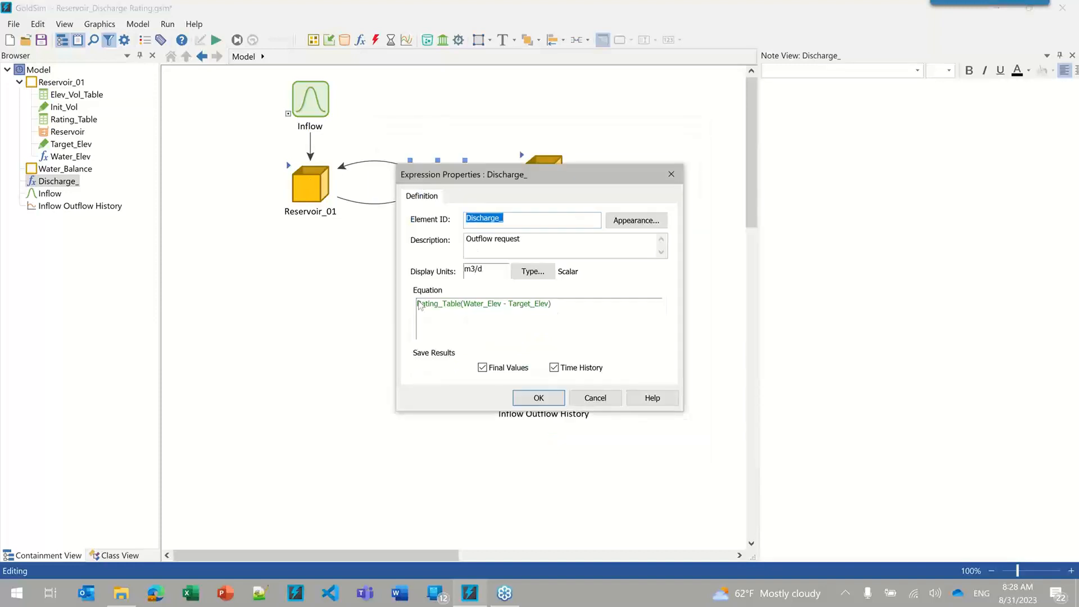
click(525, 395)
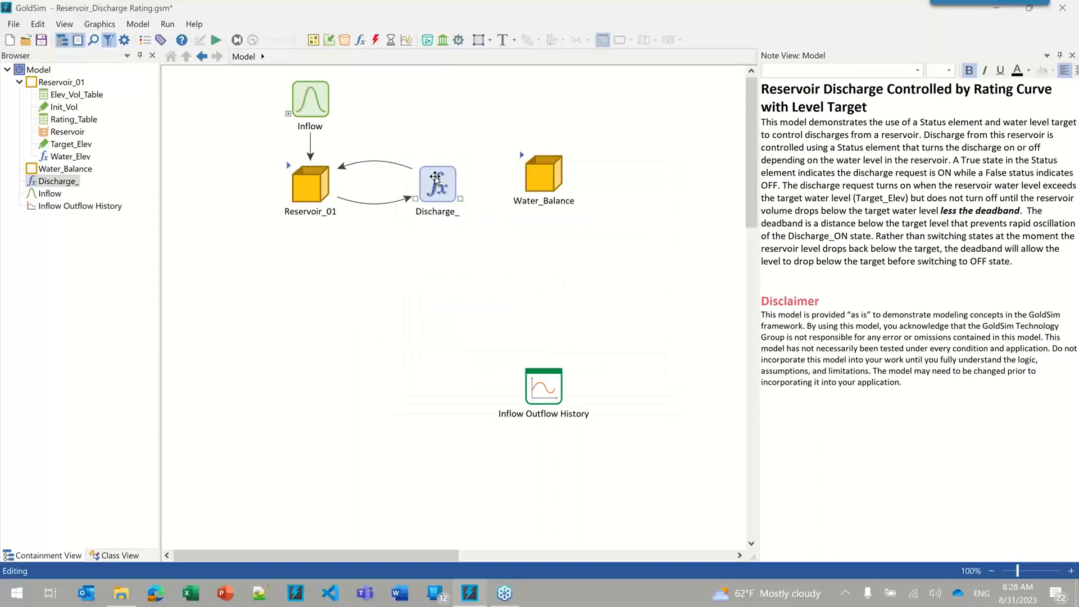
Step: Move the Discharge_ expression back into the Reservoir_01 container and place it between Water_Elev and Target_Elev
mouse_move(422, 192)
click(436, 183)
drag(437, 185, 296, 173)
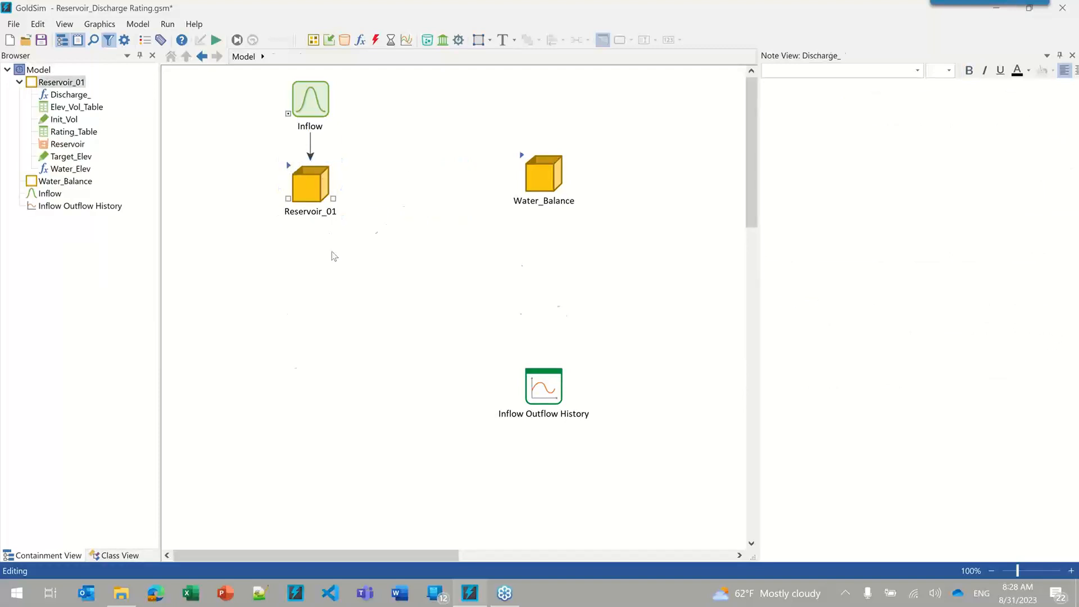
drag(409, 226, 438, 285)
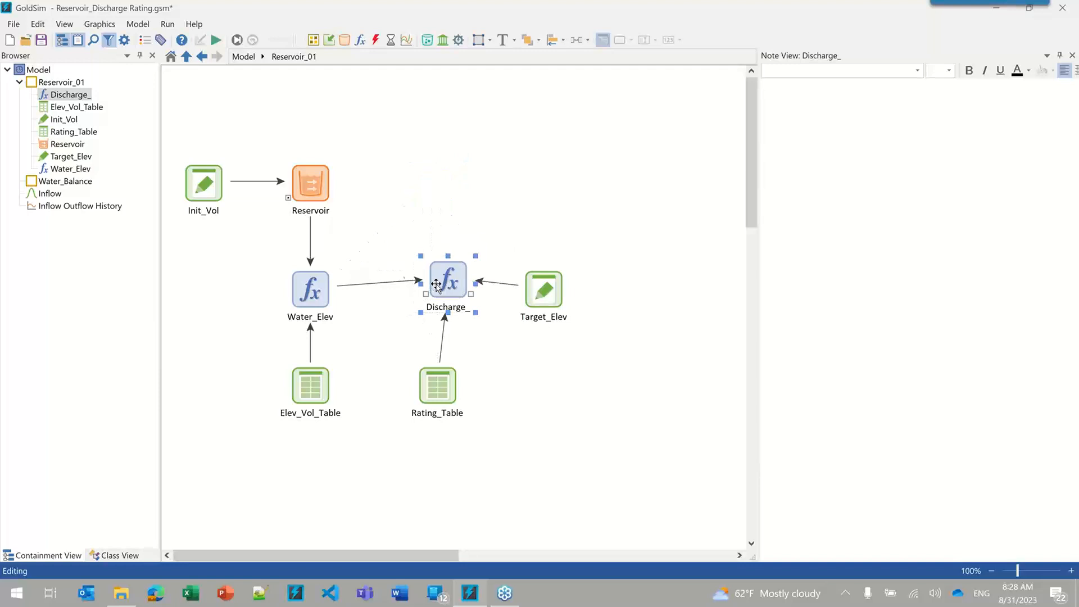
Step: Rename the Discharge_ expression inside Reservoir_01 as Discharge_Request
double_click(434, 289)
click(541, 218)
text(Request)
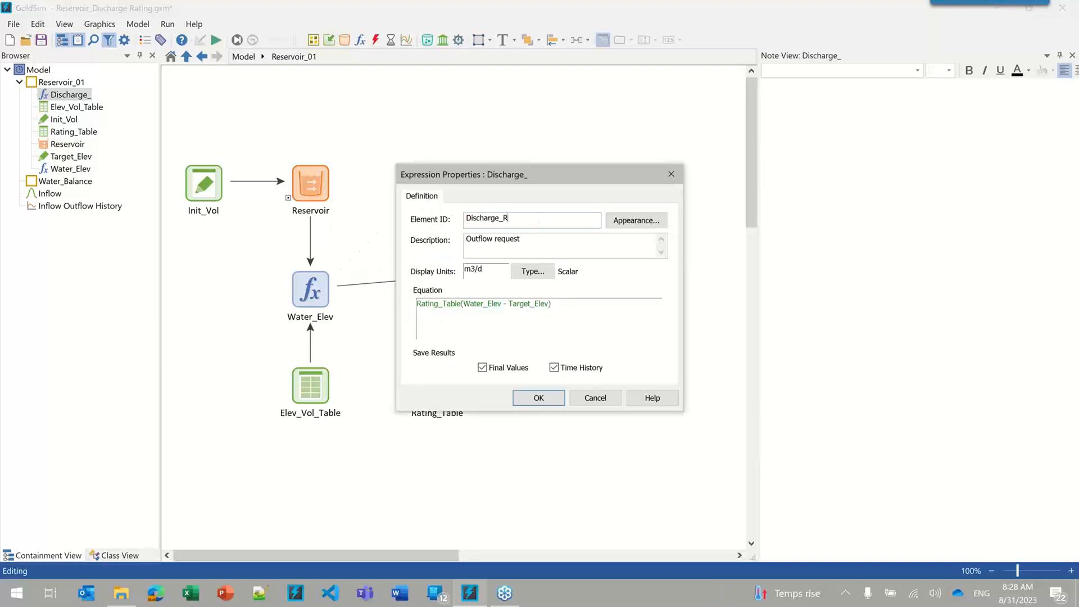
key(Return)
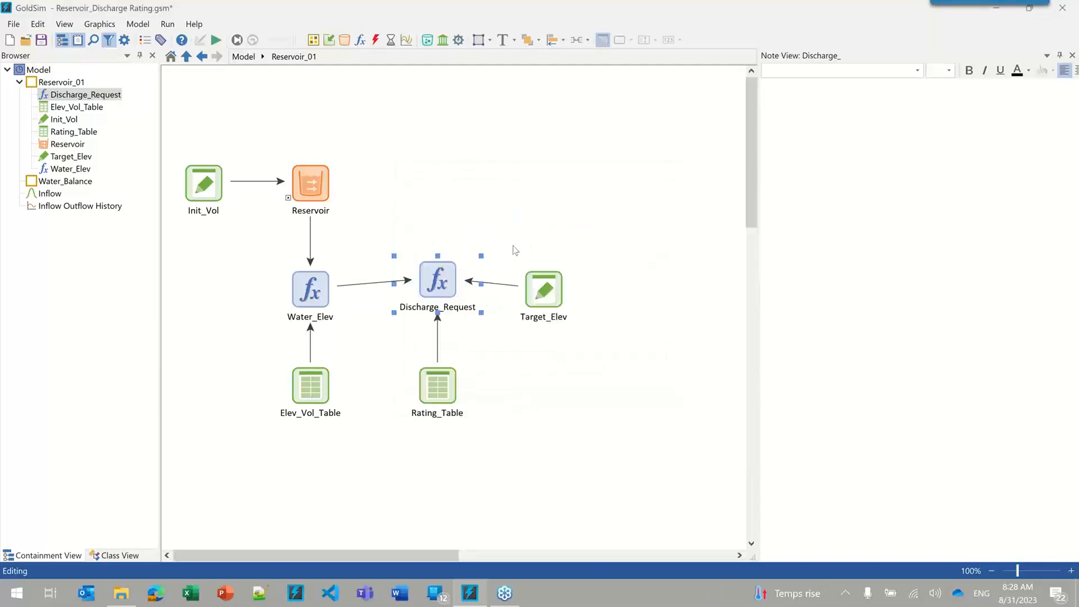
Step: Set the request of the Reservoir pool's PumpDischarge outflow to Discharge_Request
double_click(298, 183)
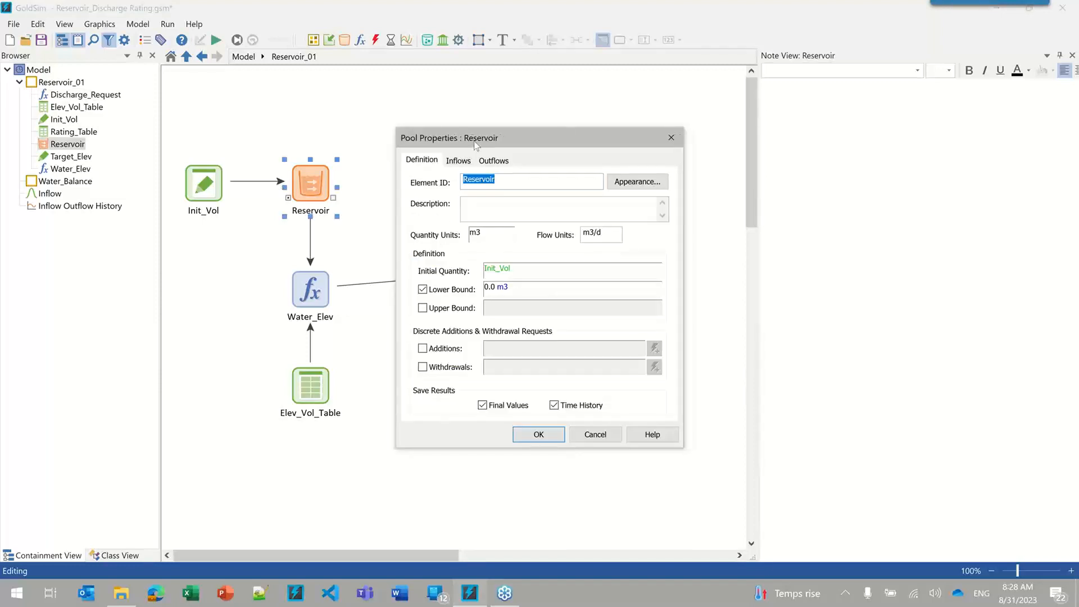
drag(474, 144, 603, 110)
click(622, 135)
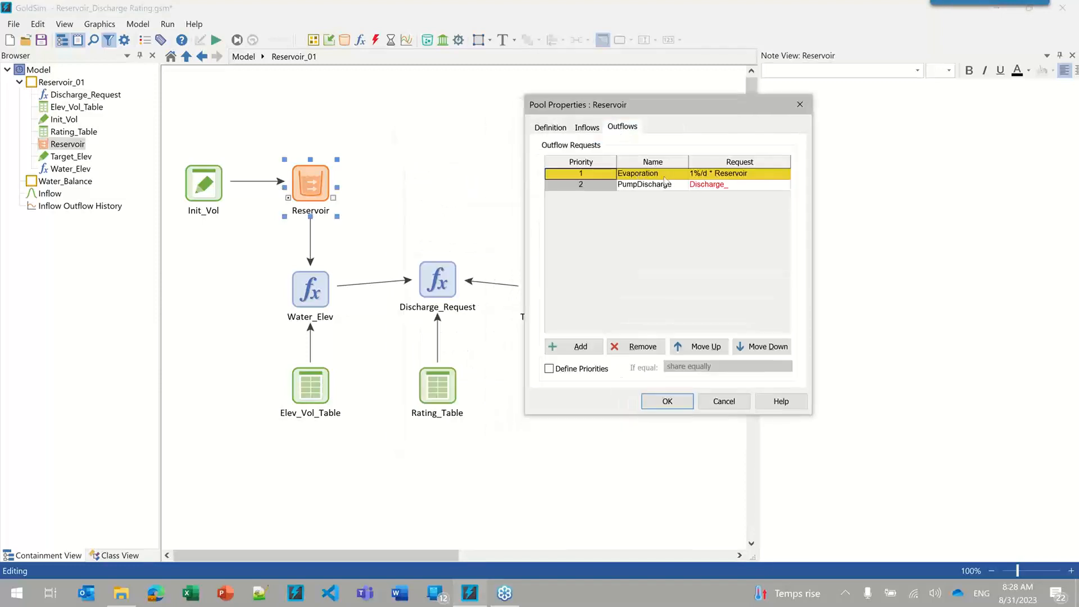
click(725, 184)
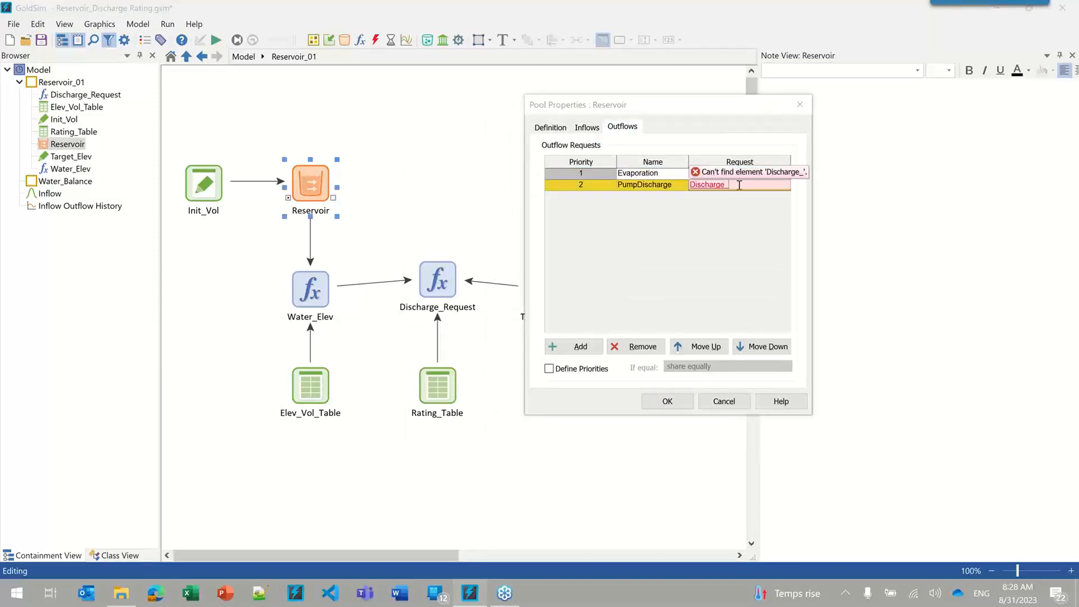
text(Request)
key(Return)
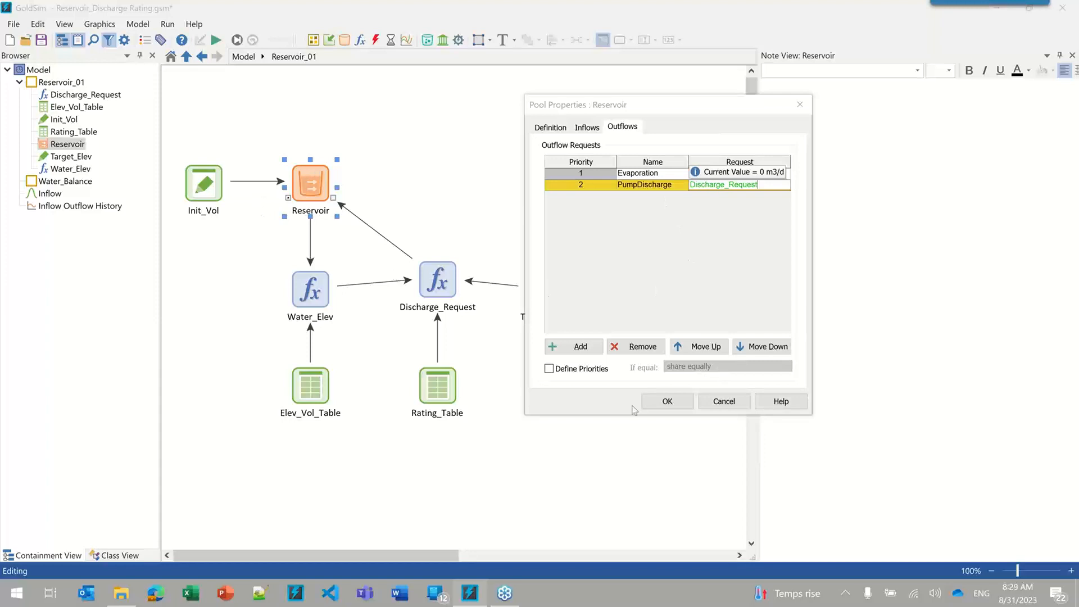
click(679, 292)
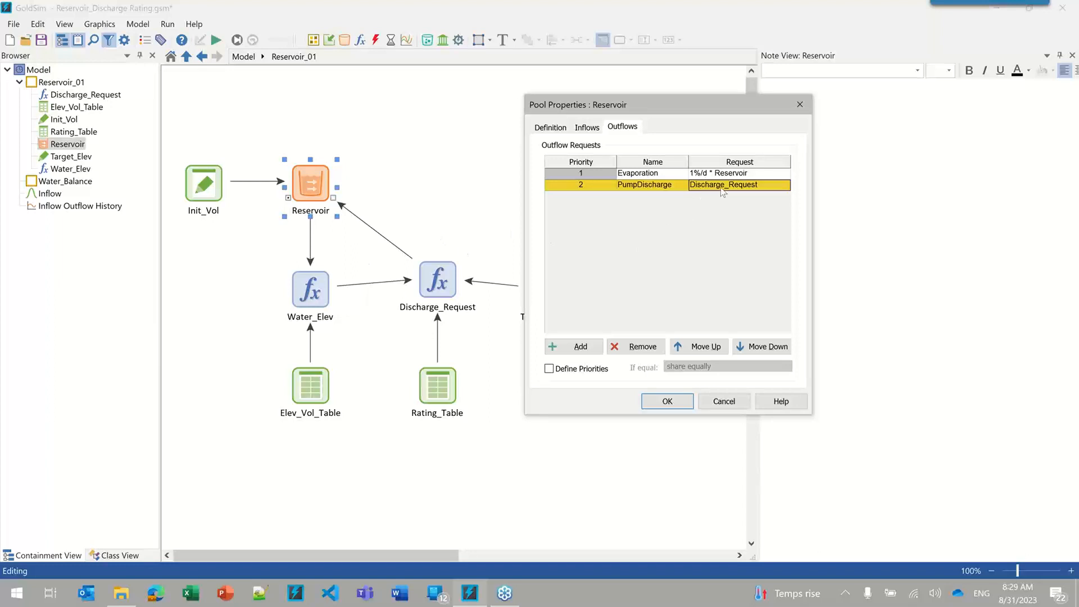
click(667, 401)
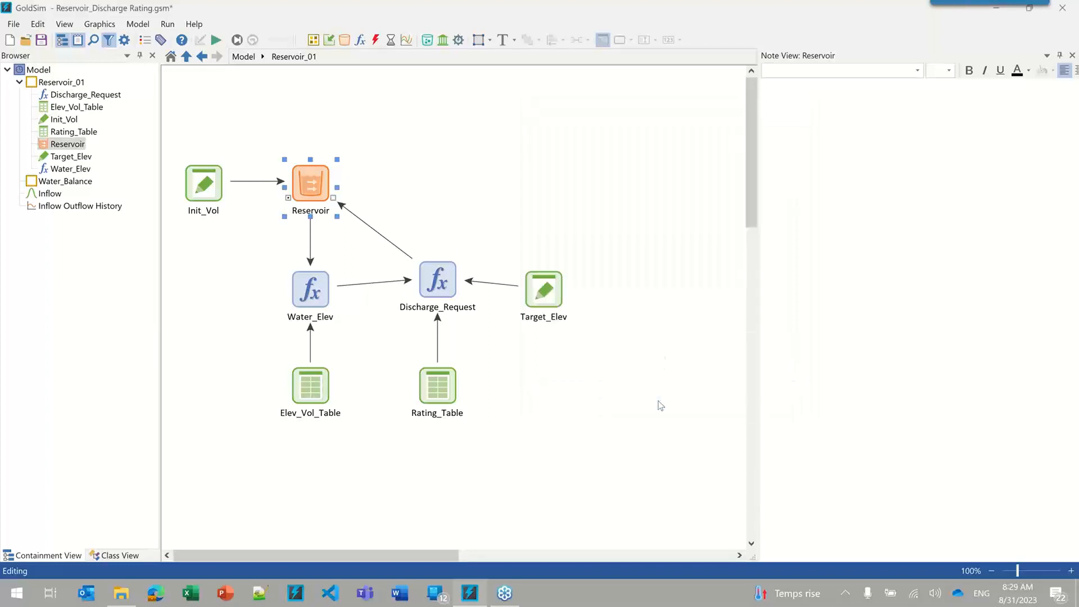
Step: Examine the Reservoir pool's outflow outputs and check the PumpDischarge request in its outflow definitions
click(330, 199)
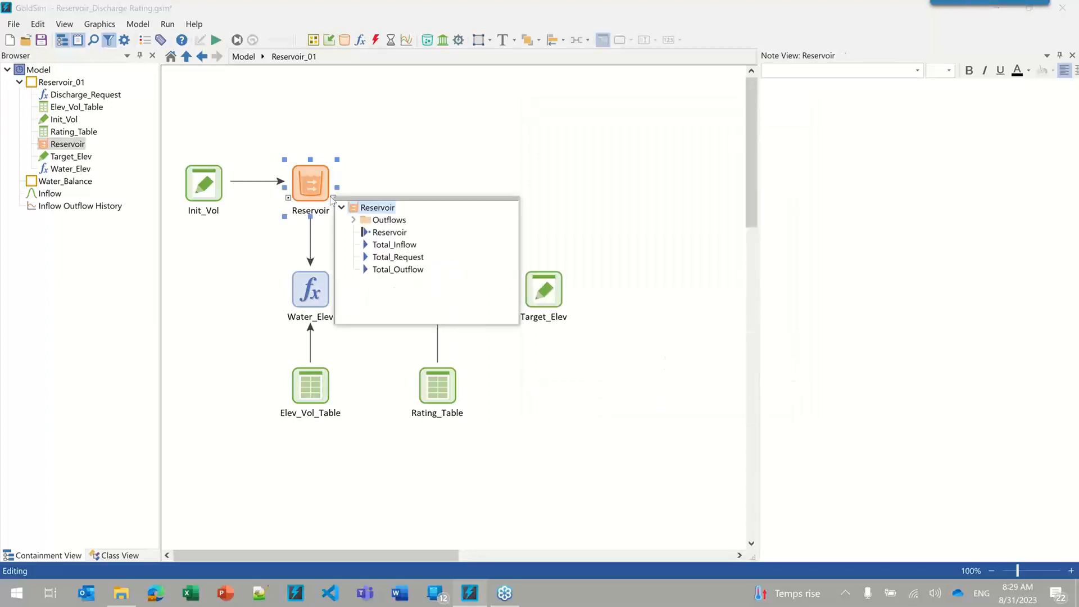
click(353, 220)
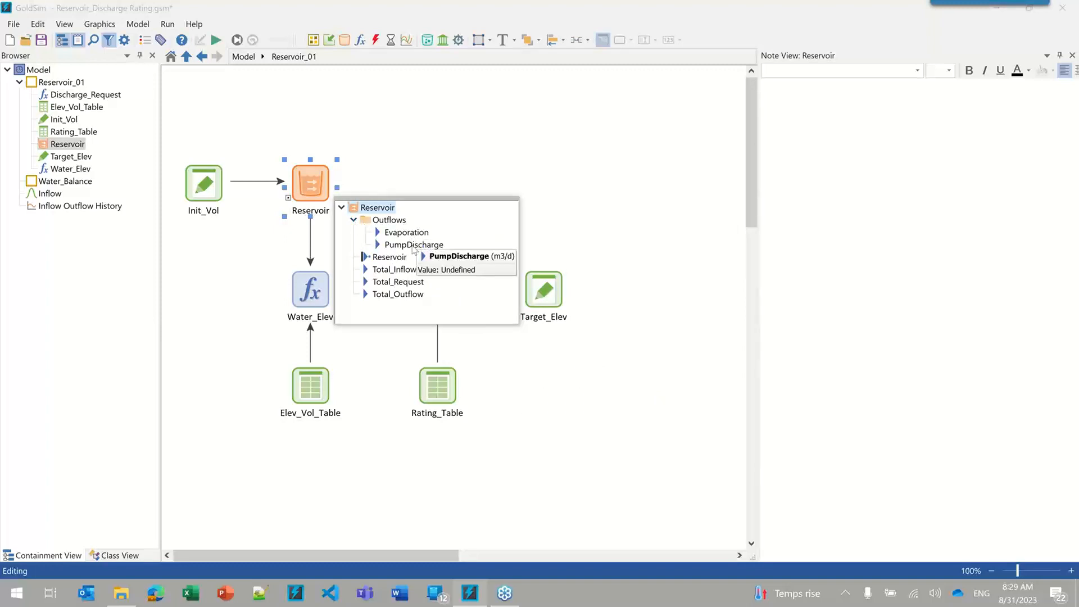
double_click(306, 186)
drag(424, 143, 560, 133)
click(630, 150)
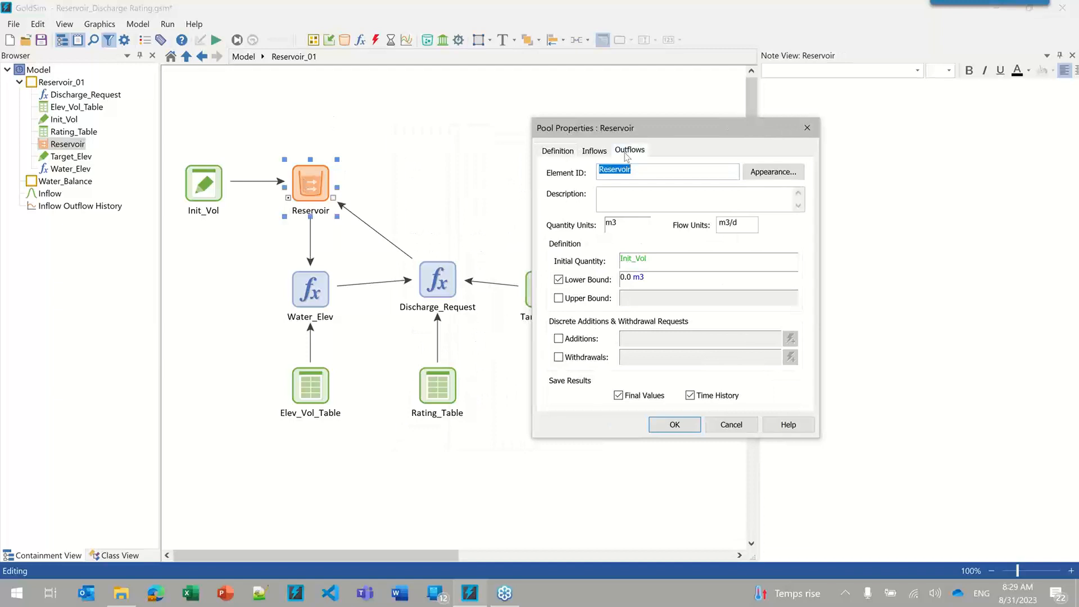
click(730, 209)
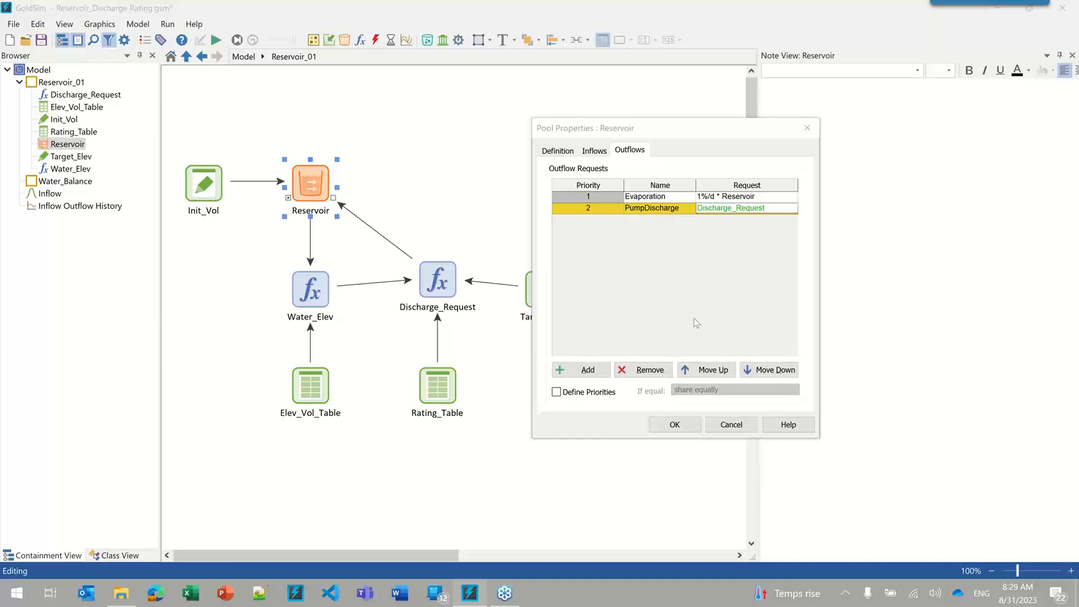
click(674, 425)
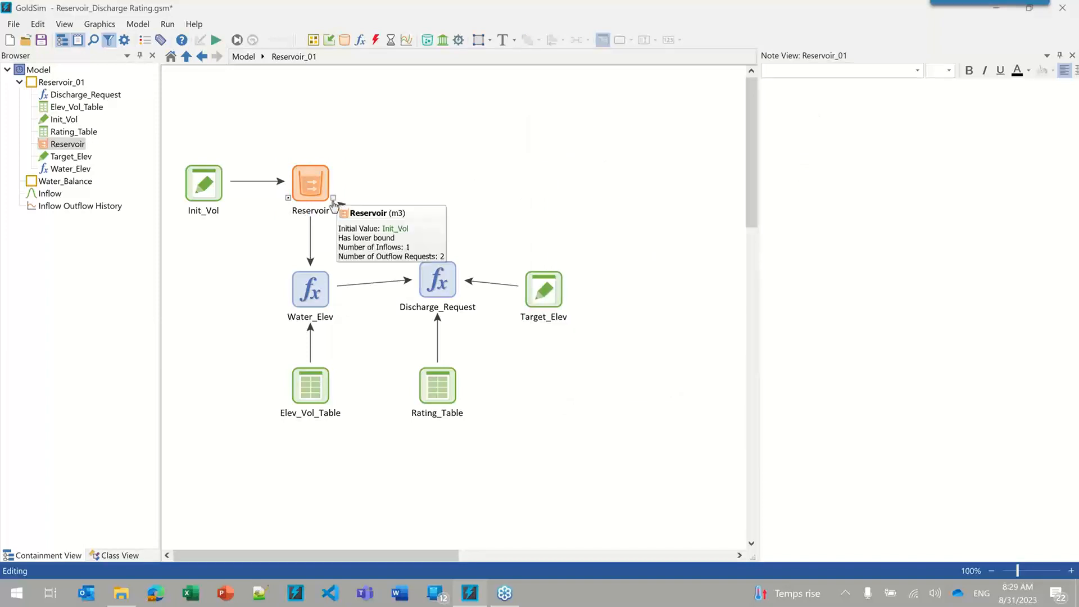
Step: Show the Reservoir pool's outputs again and locate the PumpDischarge output among its outflows
click(333, 199)
click(355, 224)
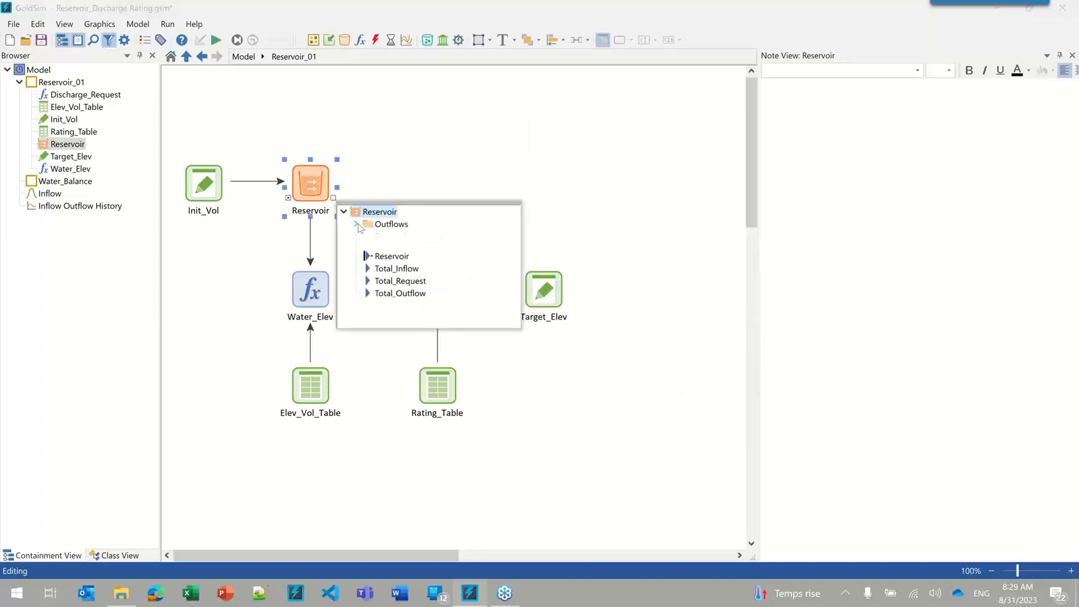
click(405, 249)
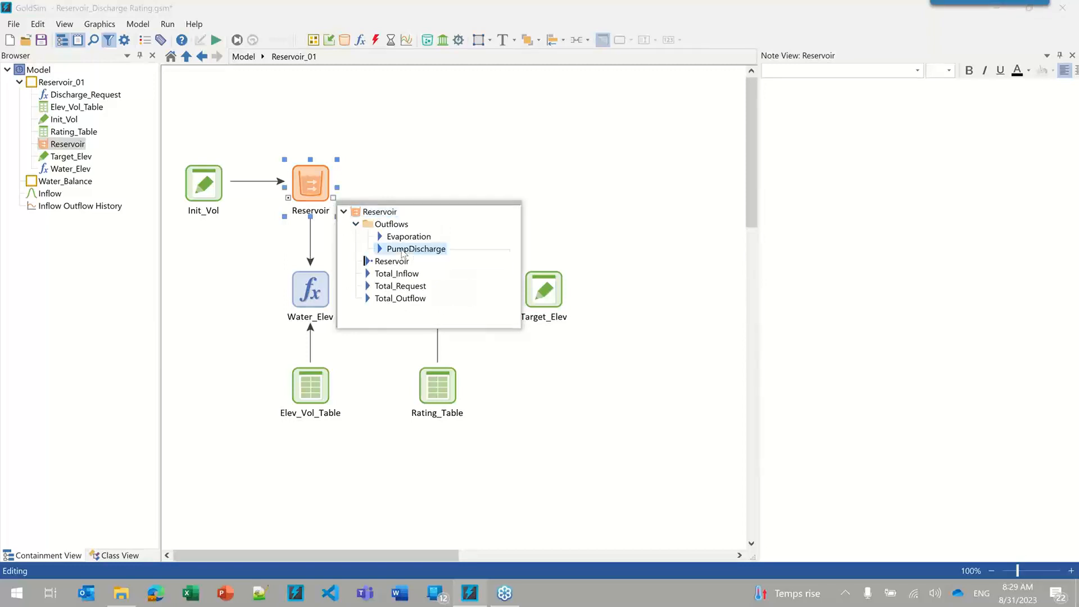
click(465, 169)
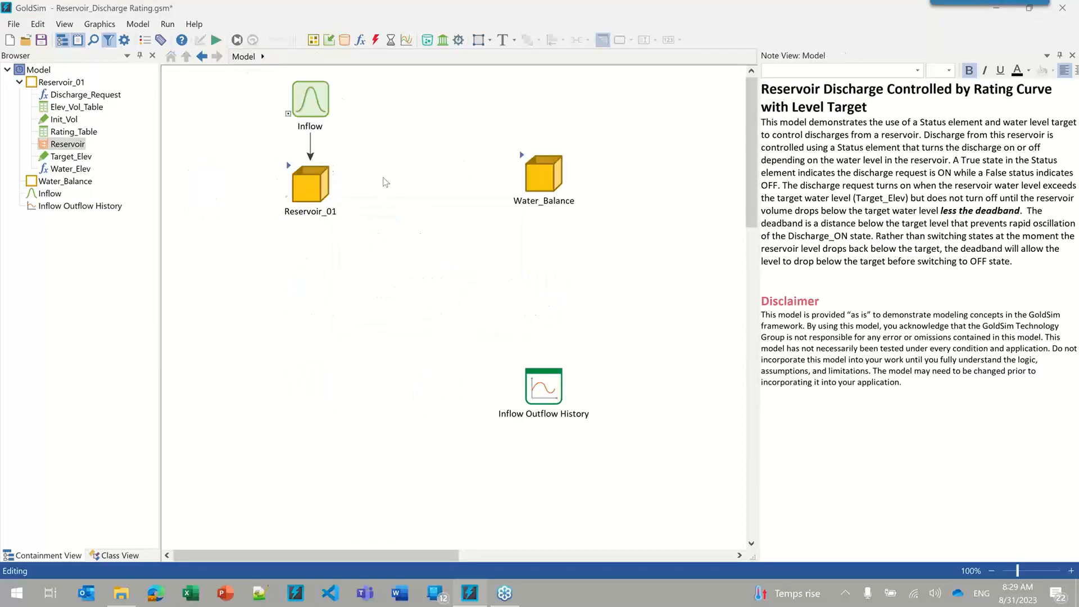
Step: Insert a new Expression element between Reservoir_01 and Water_Balance at the model's top level with display units m3/d
click(243, 56)
right_click(405, 182)
mouse_move(445, 186)
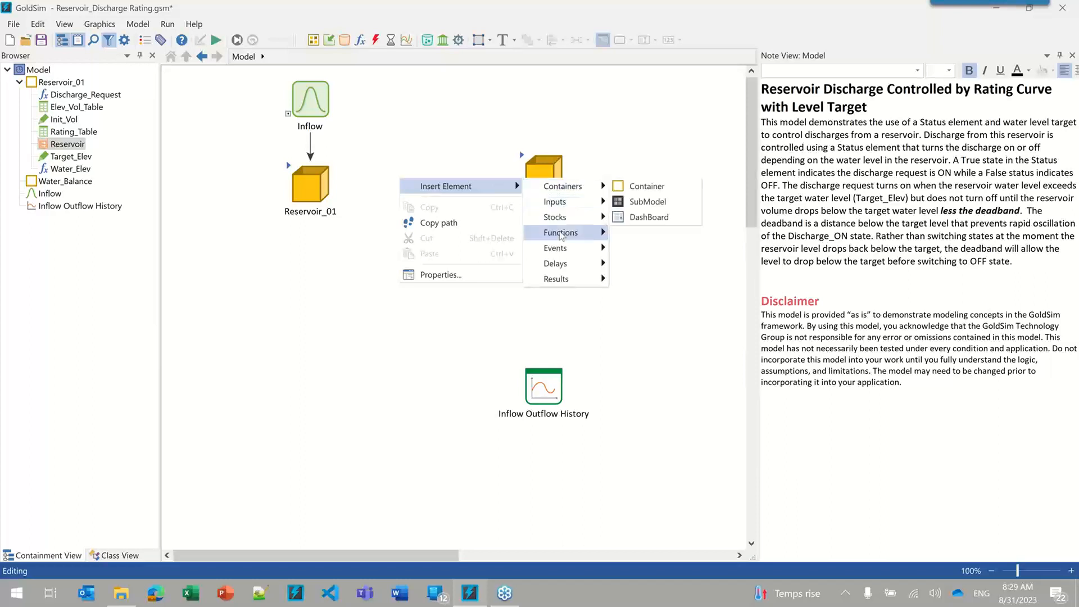
mouse_move(562, 232)
click(644, 233)
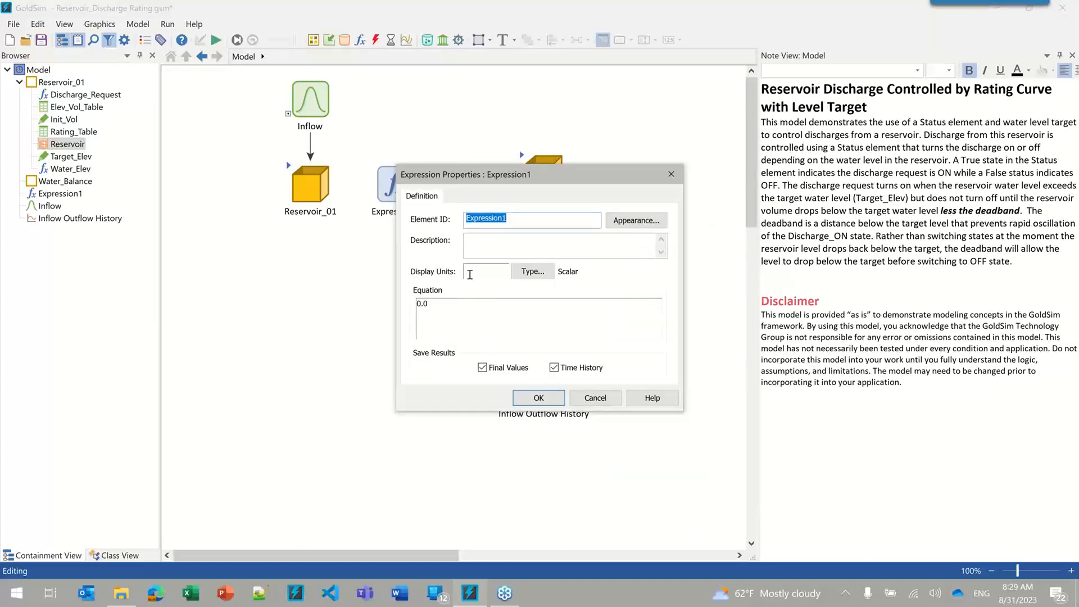
click(477, 270)
text(m3/d)
key(Tab)
key(Tab)
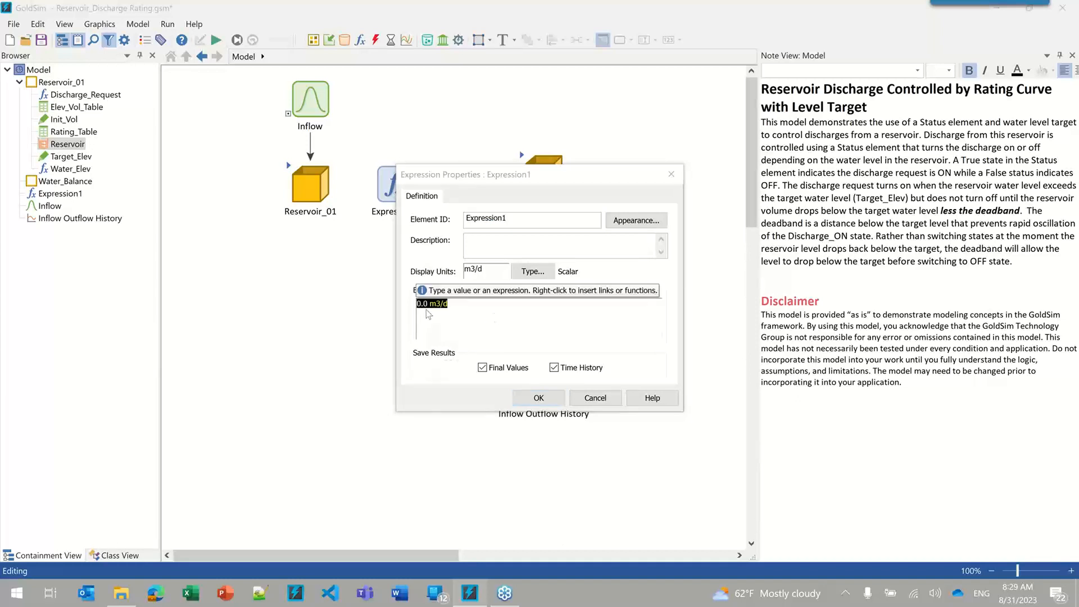
Step: Link the new expression's equation to the PumpDischarge outflow of the Reservoir pool in Reservoir_01
right_click(428, 306)
click(463, 318)
click(436, 238)
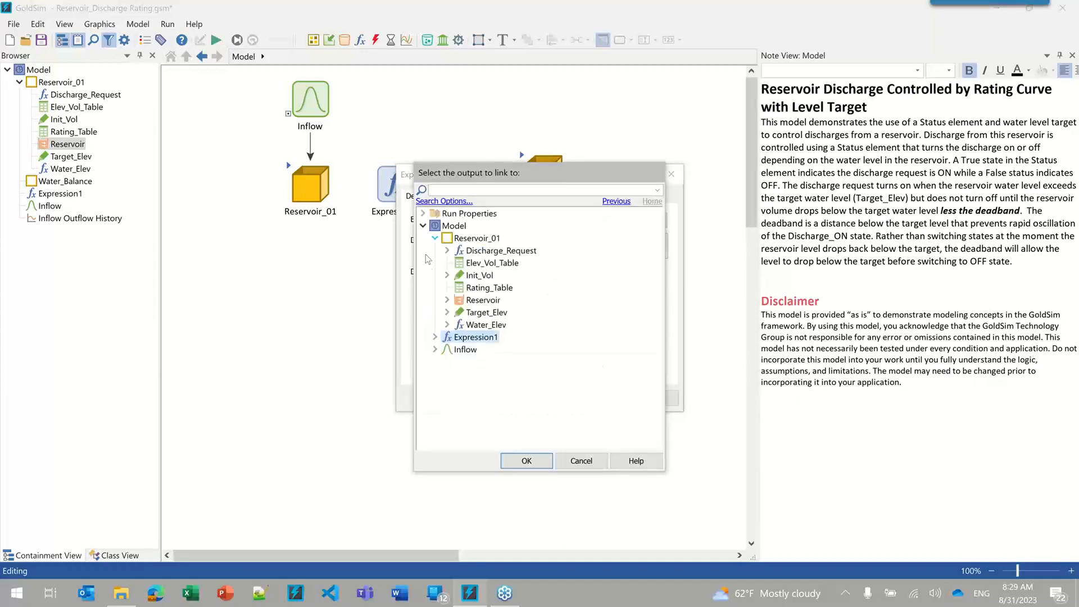
click(447, 300)
click(459, 313)
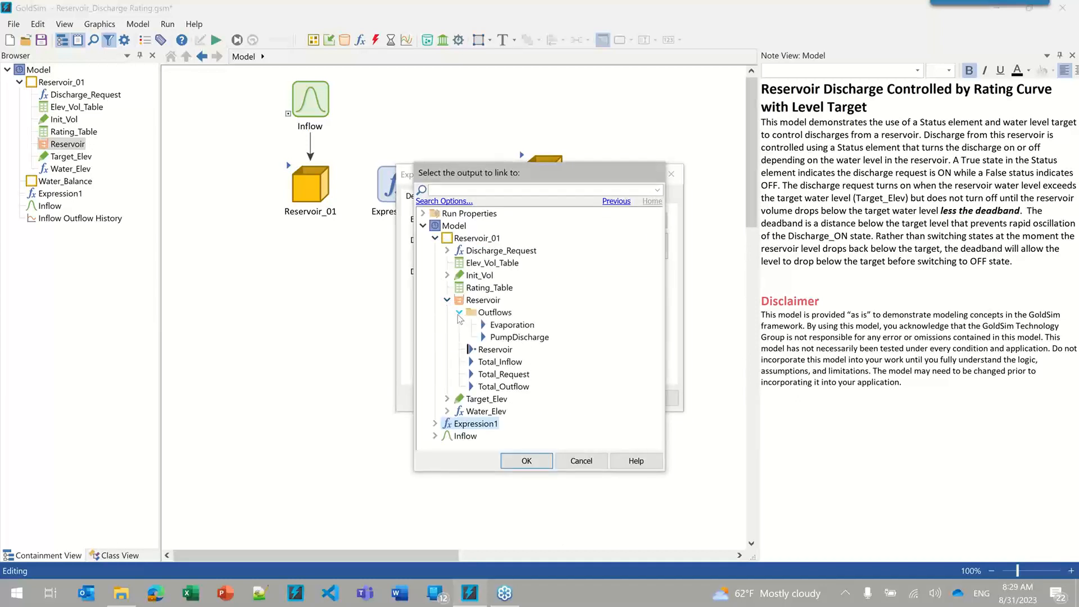
click(518, 337)
click(524, 462)
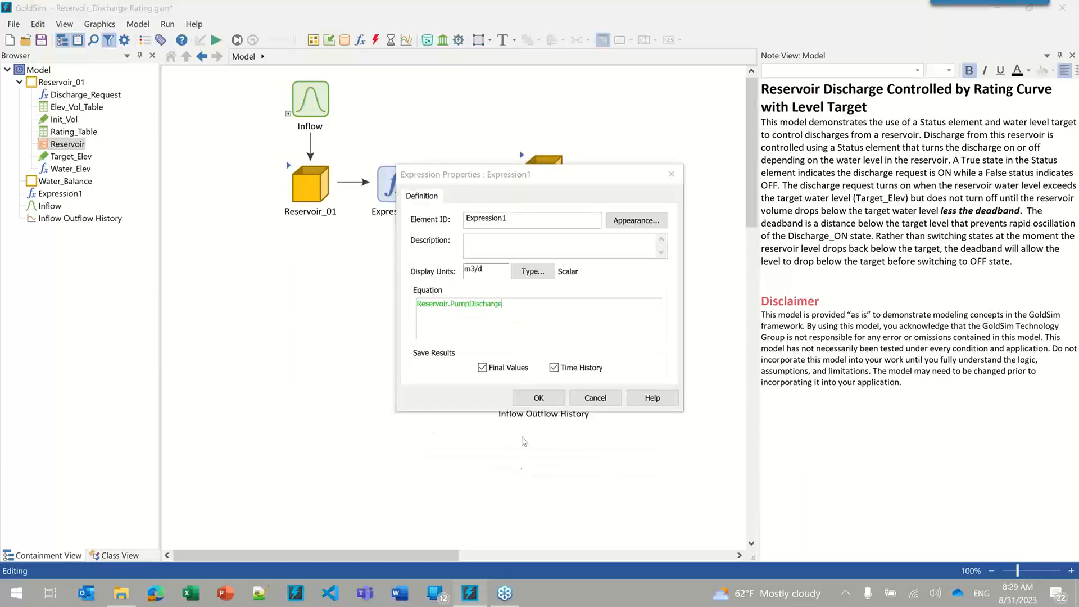
click(538, 397)
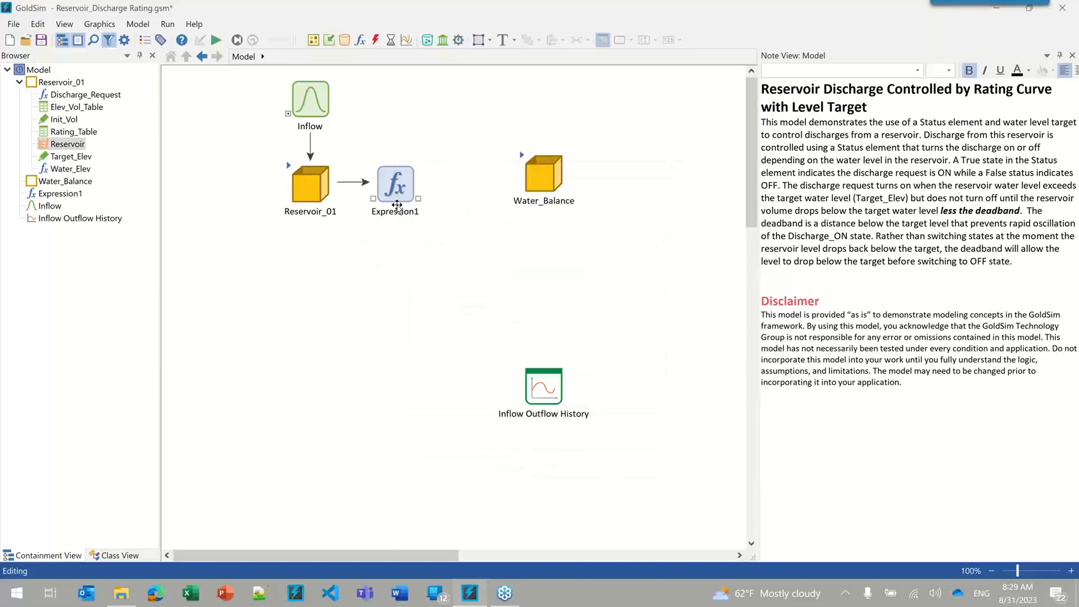
Step: Rename Expression1 to Res01_Outflow and shift it slightly farther from Reservoir_01
double_click(396, 206)
text(Out)
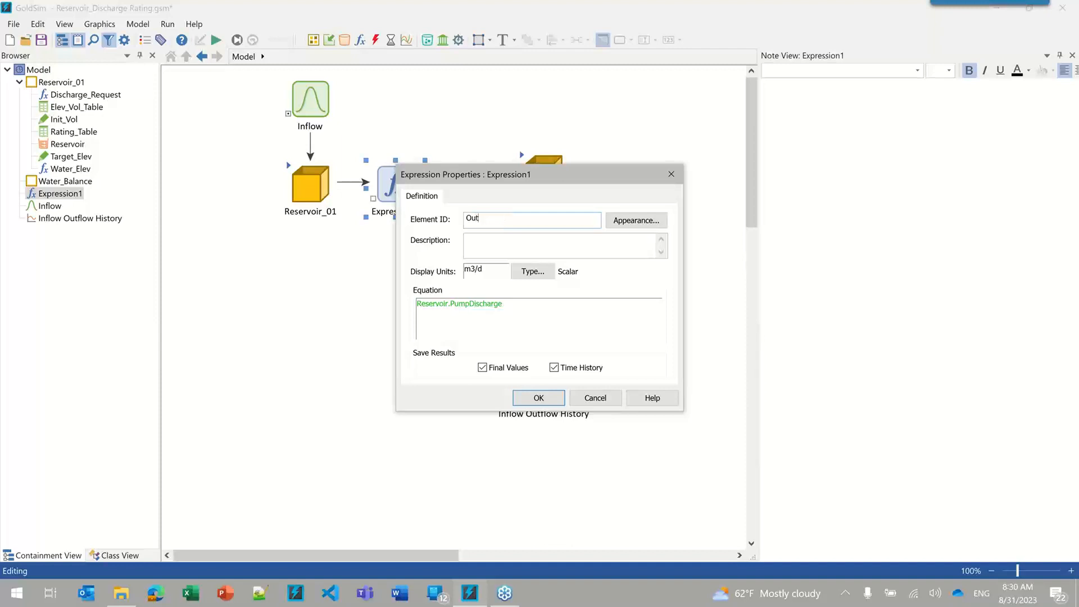
key(BackSpace)
key(BackSpace)
key(BackSpace)
text(Reser)
key(BackSpace)
key(BackSpace)
text(01_Outflow)
key(Return)
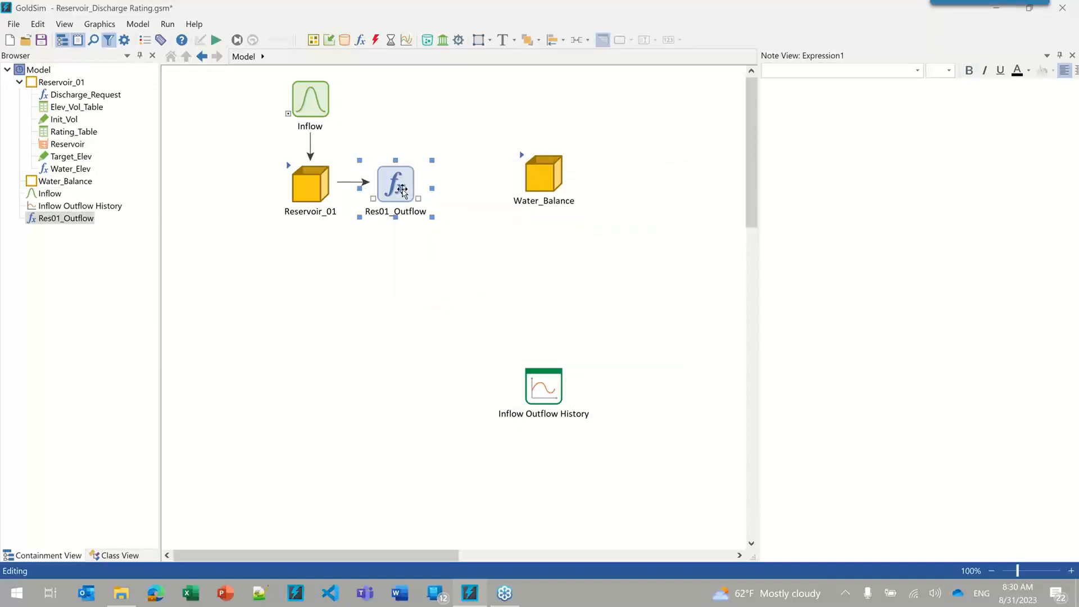
drag(402, 191, 423, 191)
click(410, 231)
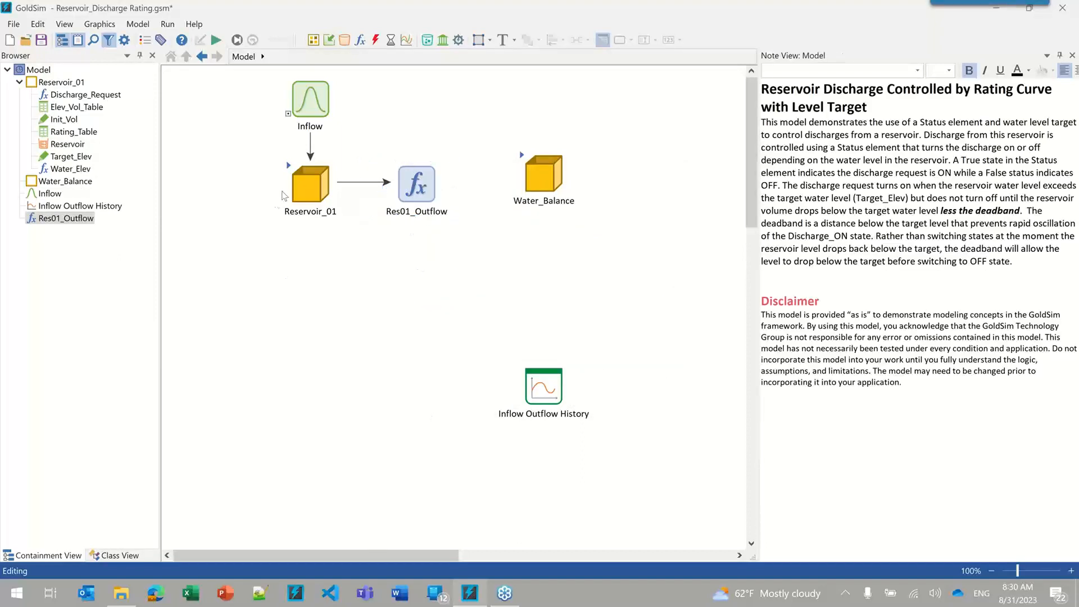
Step: Look inside Reservoir_01 and open the model Reservoir_Discharge Recession.gsm without saving the changes to the rating model
double_click(290, 179)
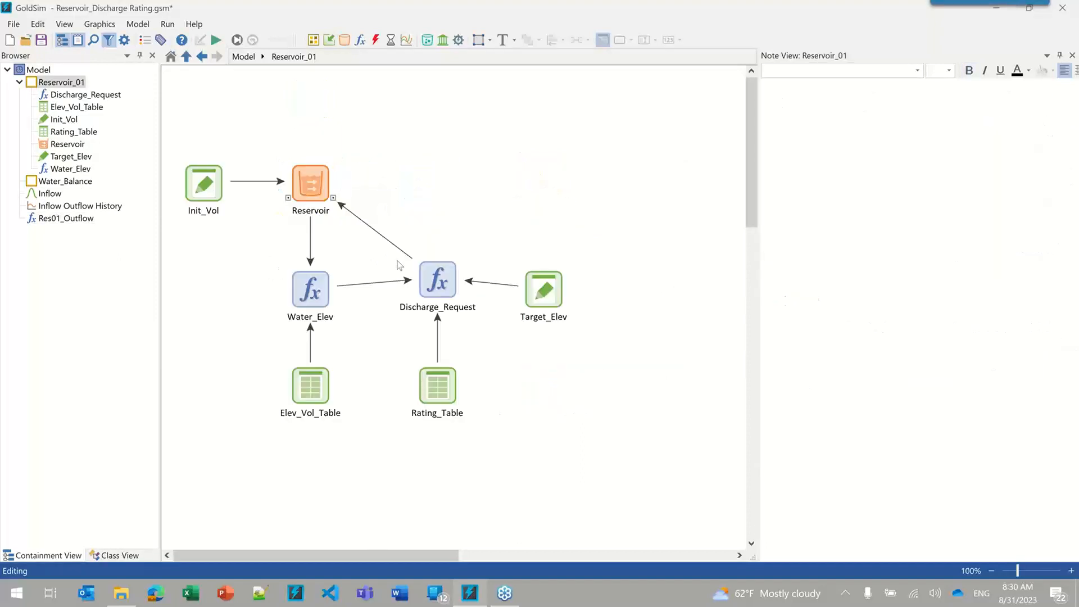
click(25, 40)
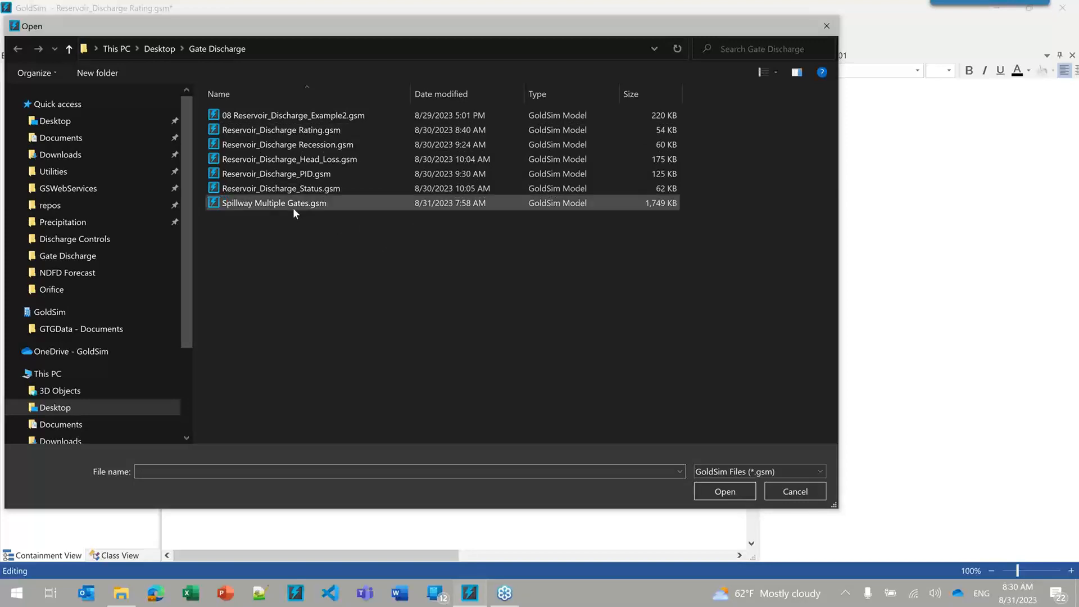
double_click(277, 146)
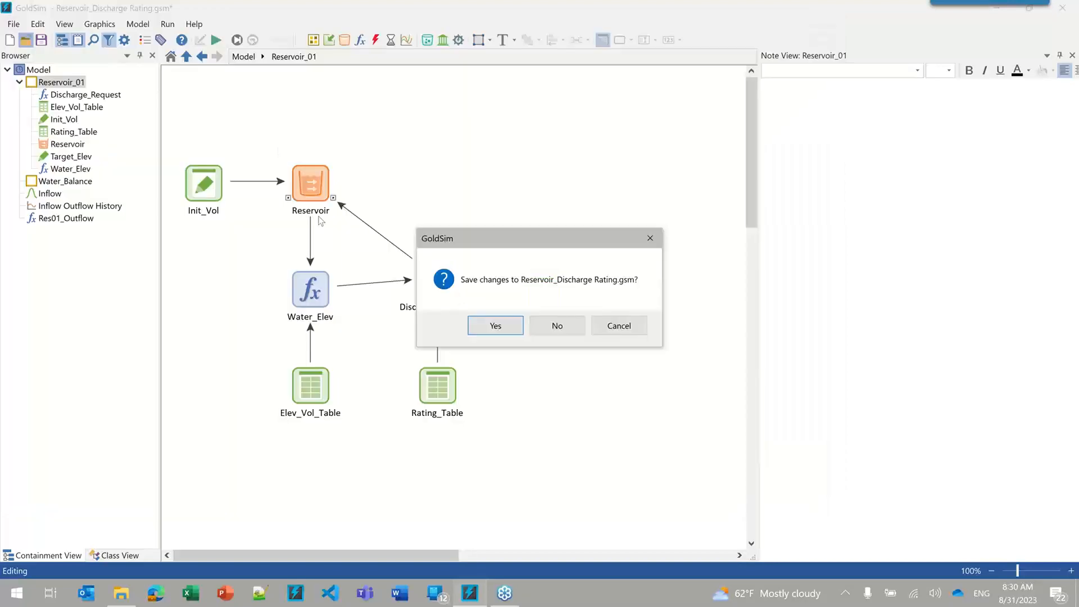
click(555, 324)
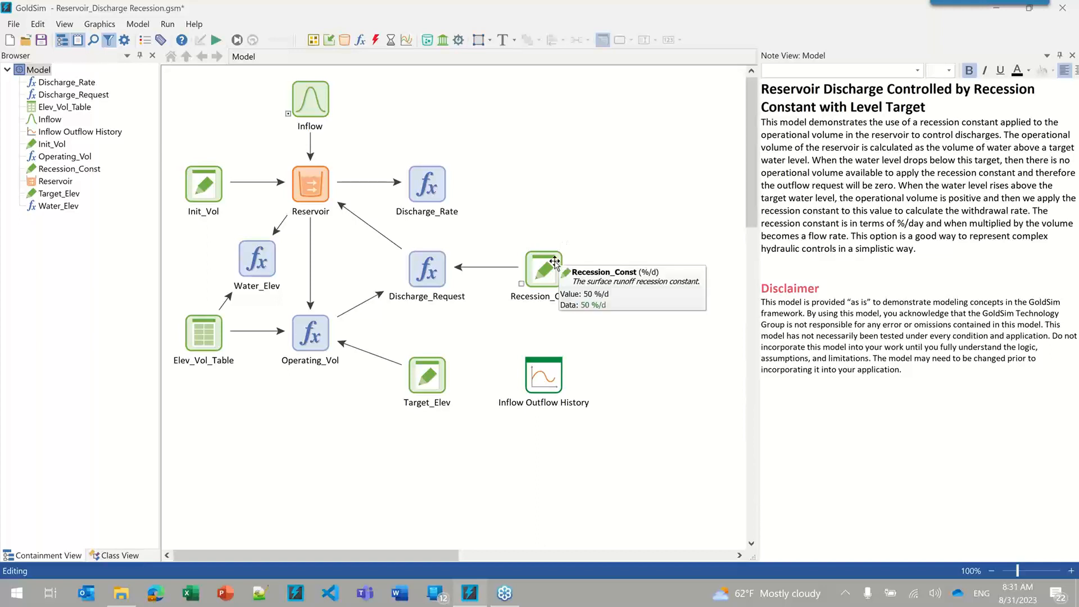
Step: Examine the definition of the Recession_Const data element
double_click(554, 262)
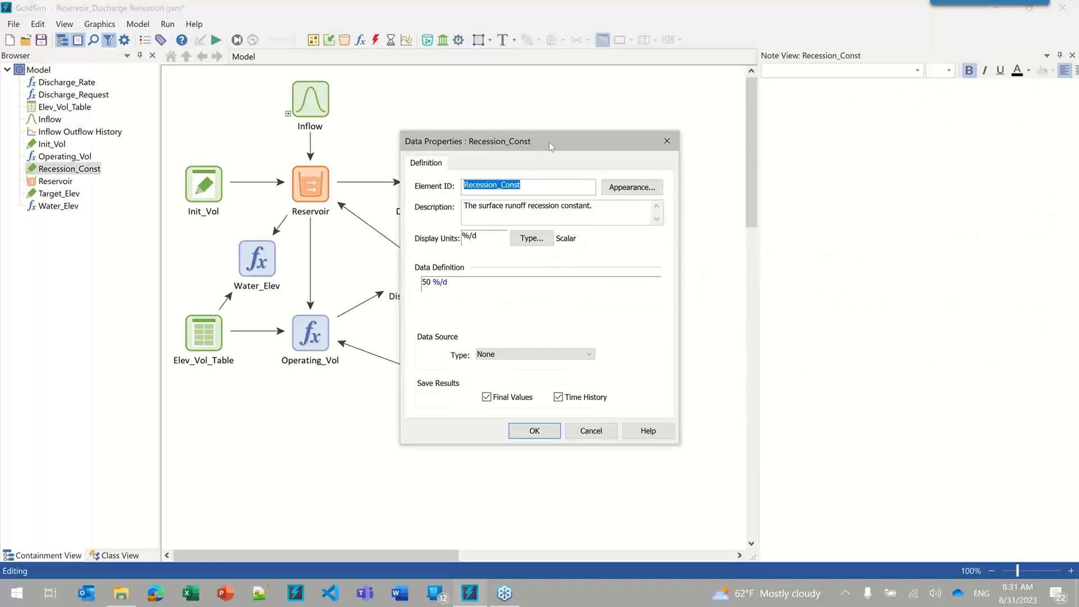
drag(548, 143, 773, 153)
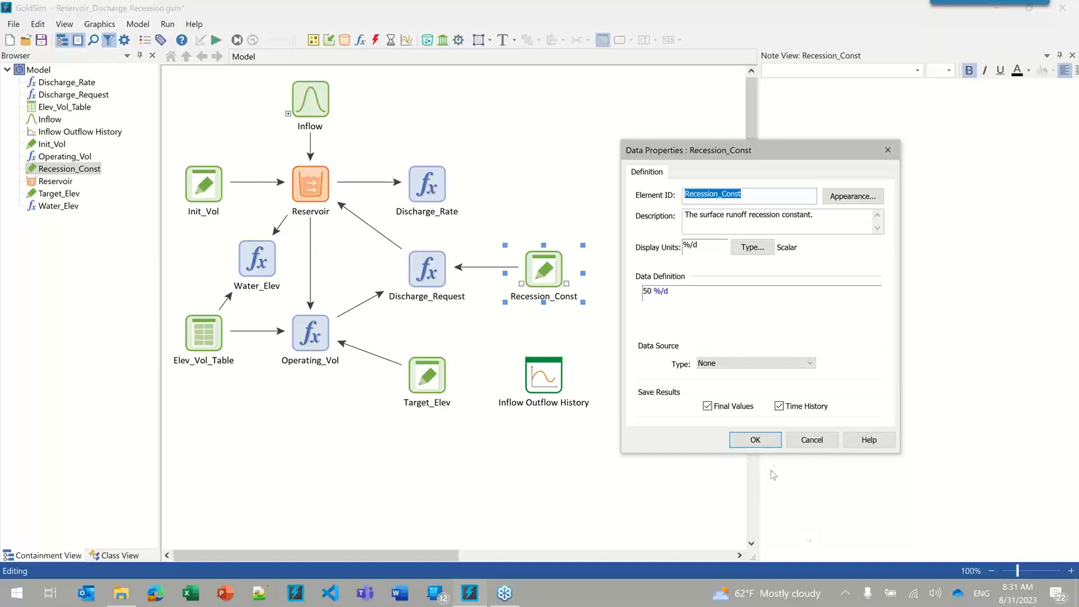
click(765, 441)
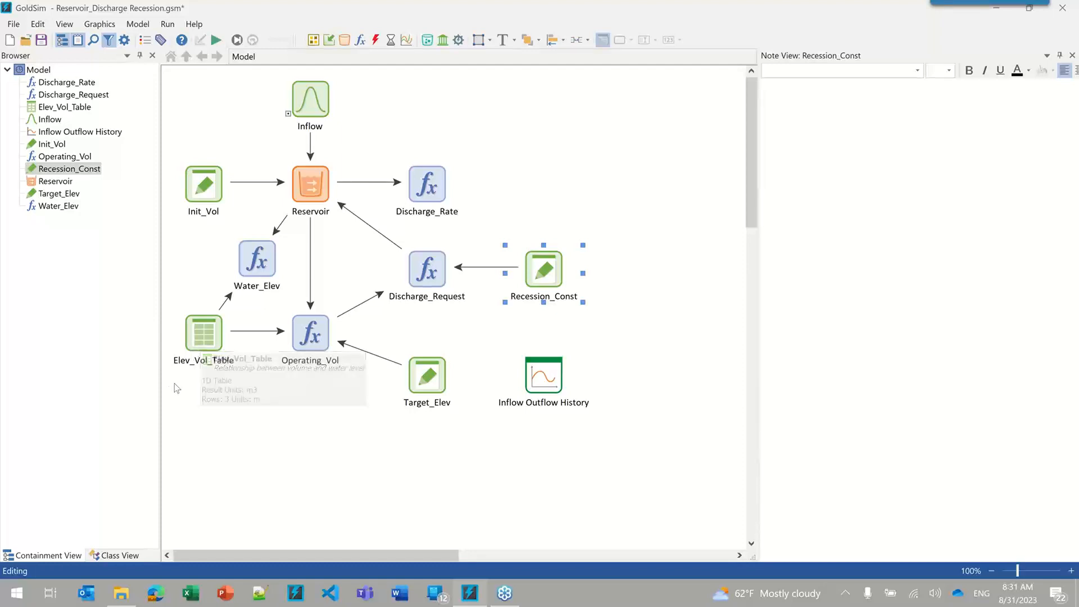
Step: Examine the equations of Operating_Vol and Discharge_Request, including the Elev_Vol_Table lookup at the target elevation
double_click(311, 332)
drag(482, 176, 618, 126)
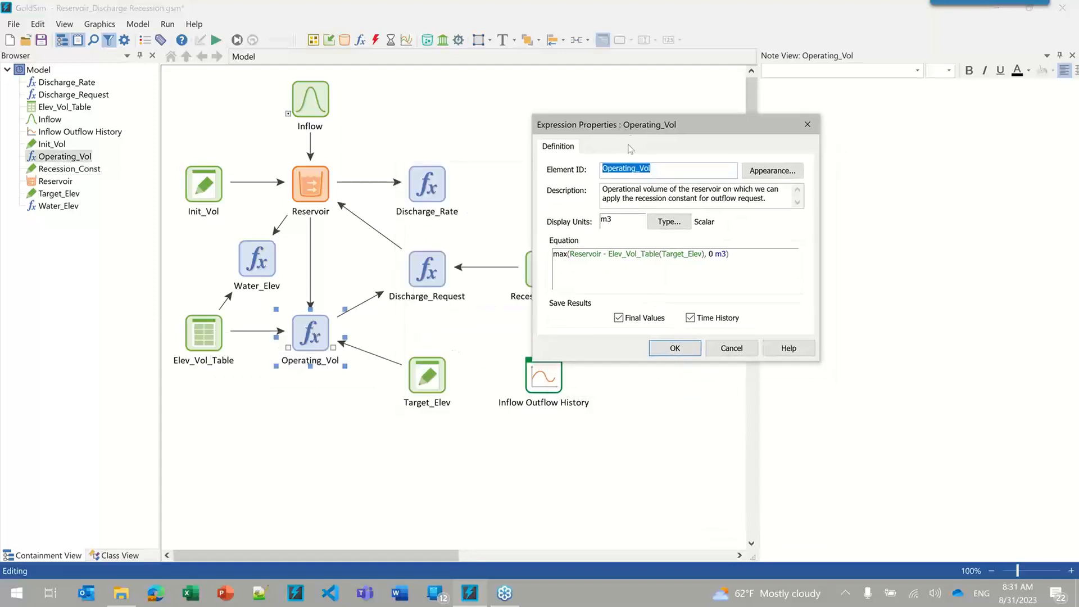
drag(609, 257, 708, 262)
click(617, 254)
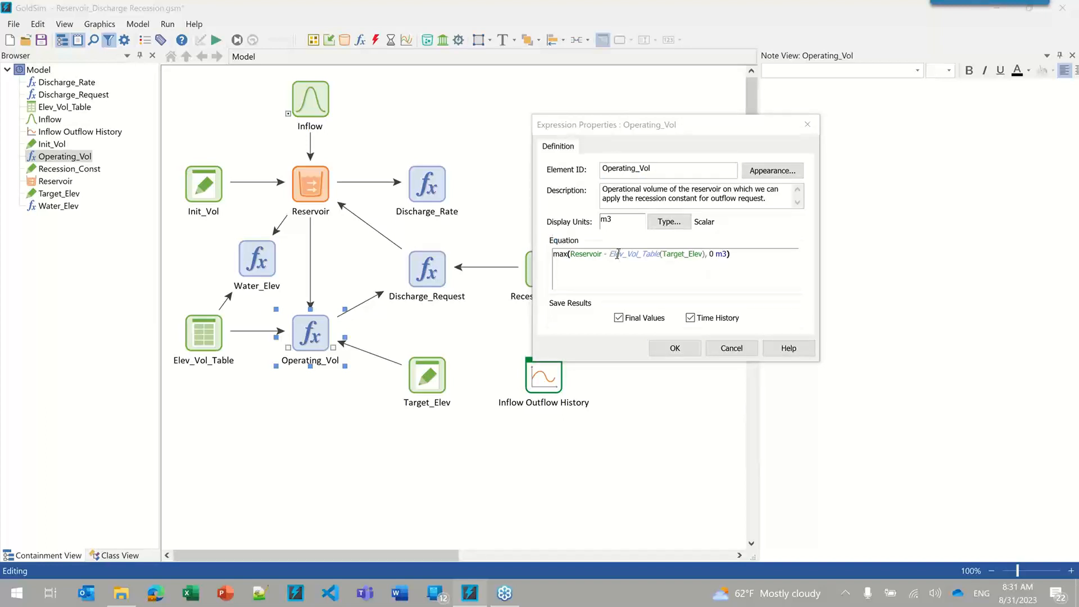
mouse_move(618, 254)
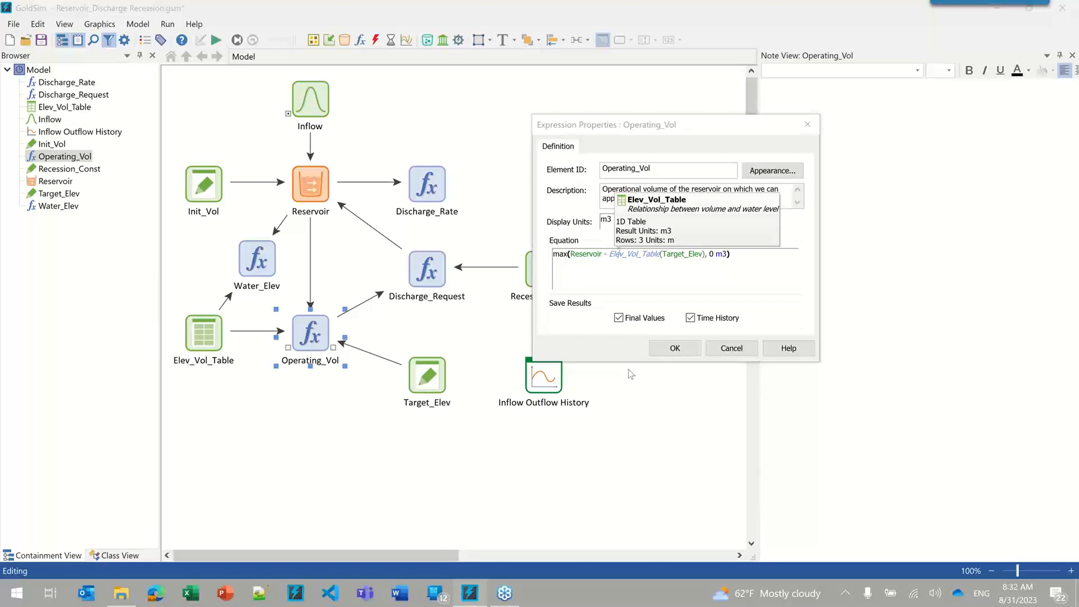
click(674, 349)
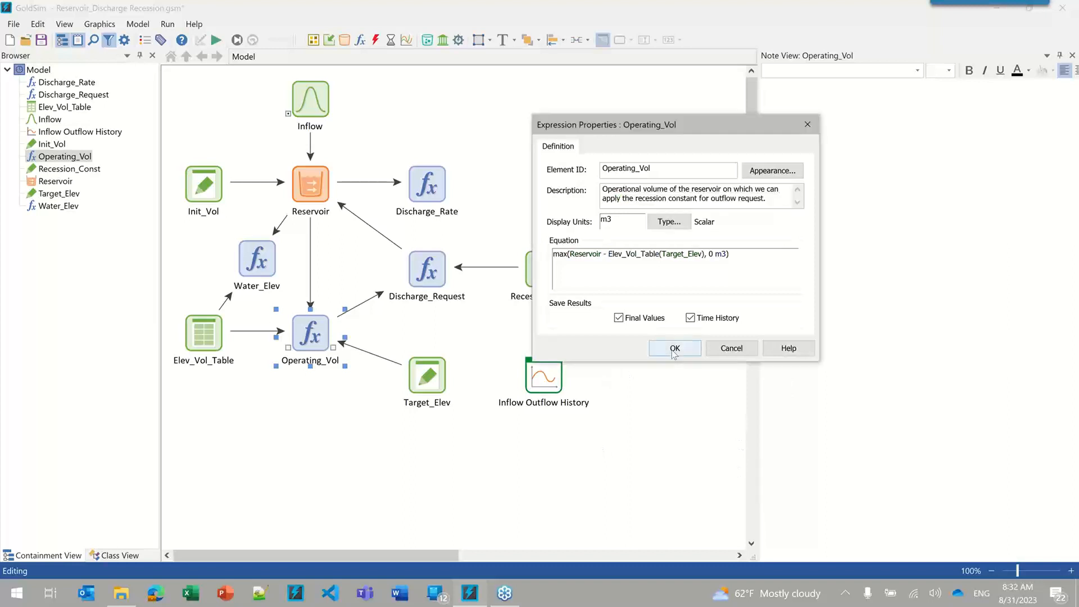
double_click(425, 264)
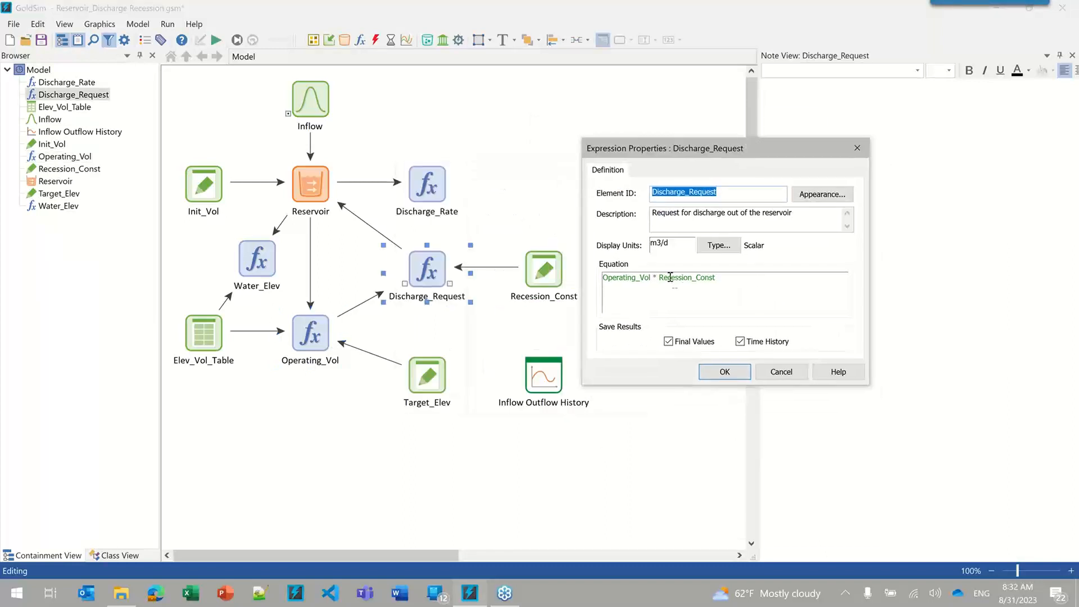
click(724, 372)
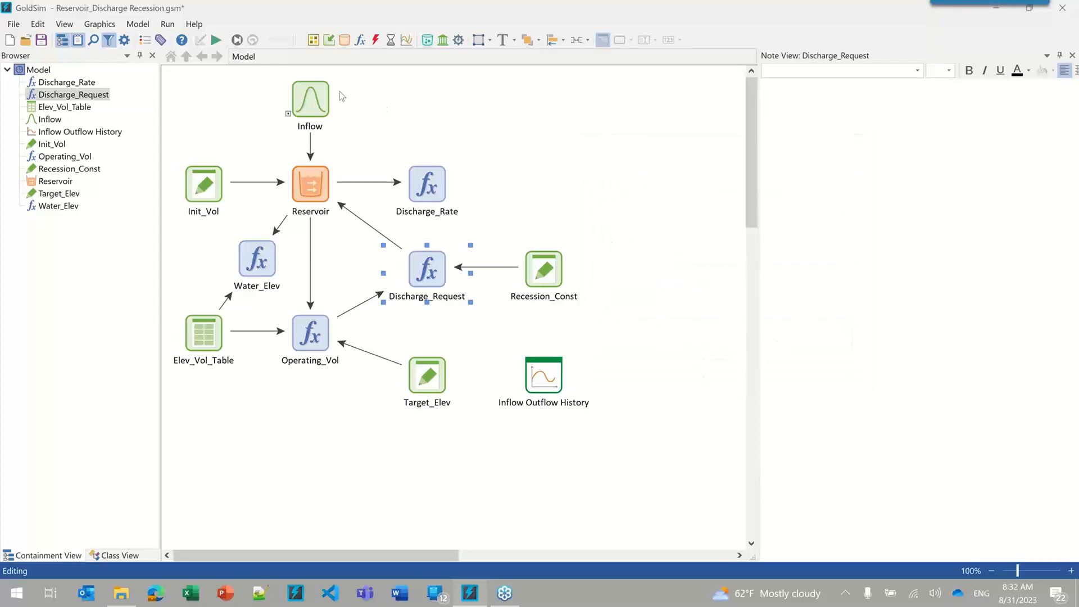
Step: Run the recession model and examine the enlarged Inflow Outflow History chart
click(215, 39)
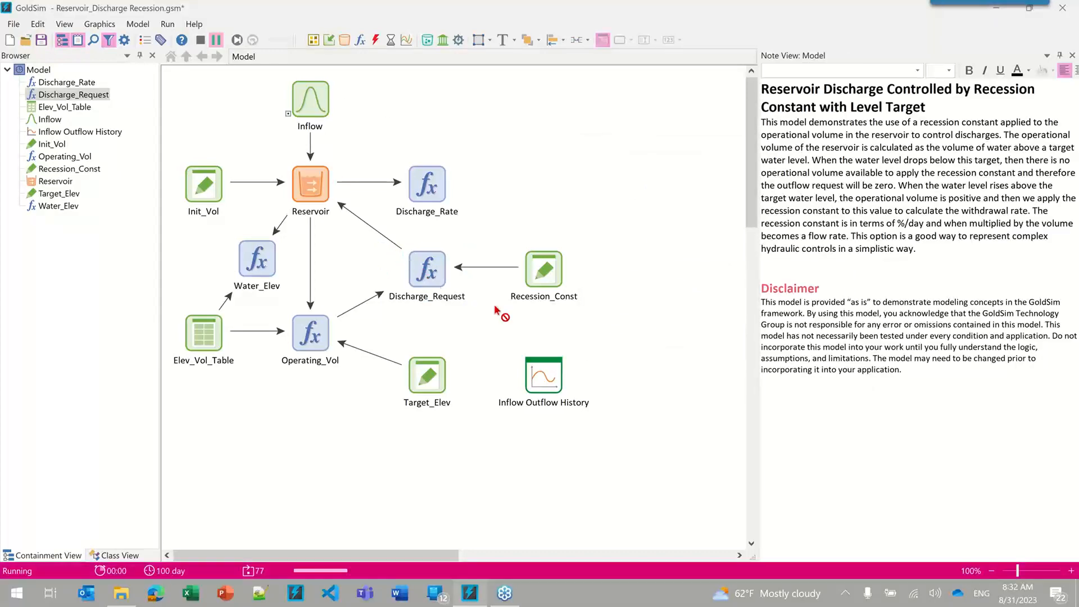
click(562, 311)
click(544, 375)
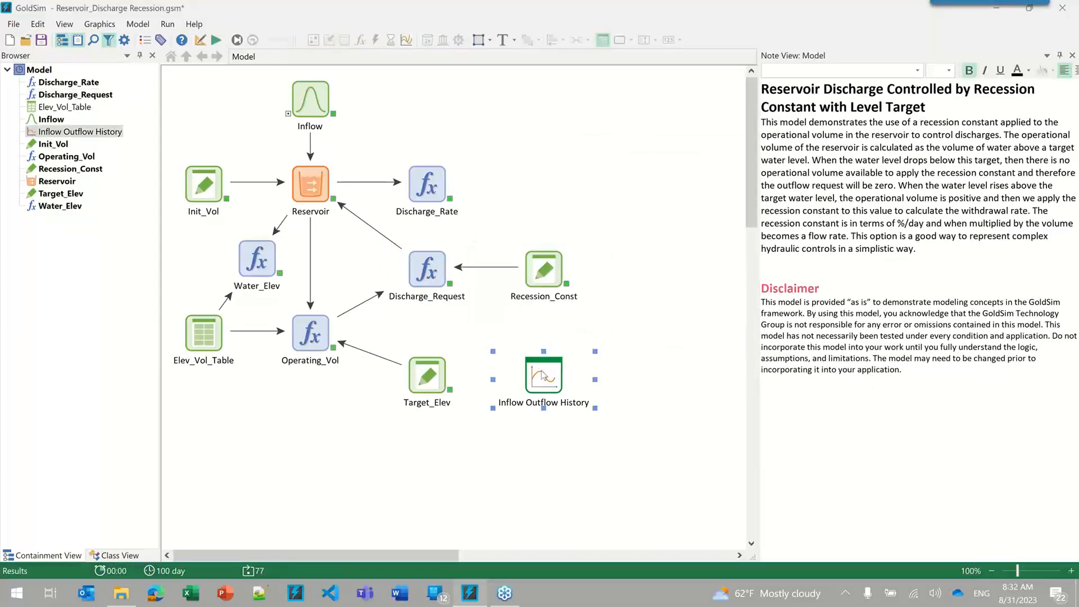
double_click(543, 376)
drag(434, 110, 776, 53)
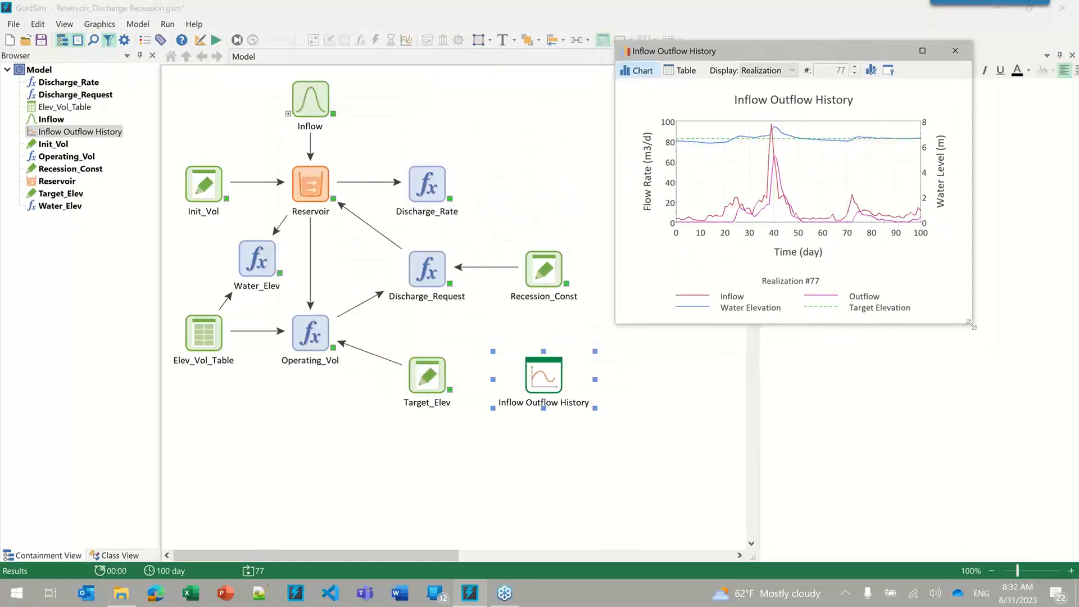
drag(970, 325, 1056, 538)
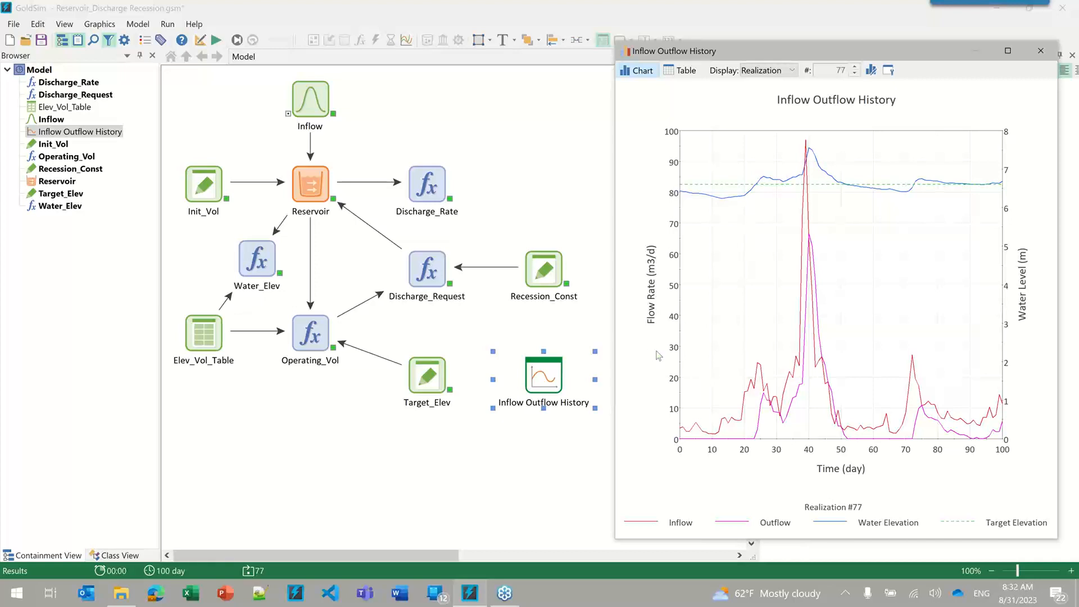
click(1040, 50)
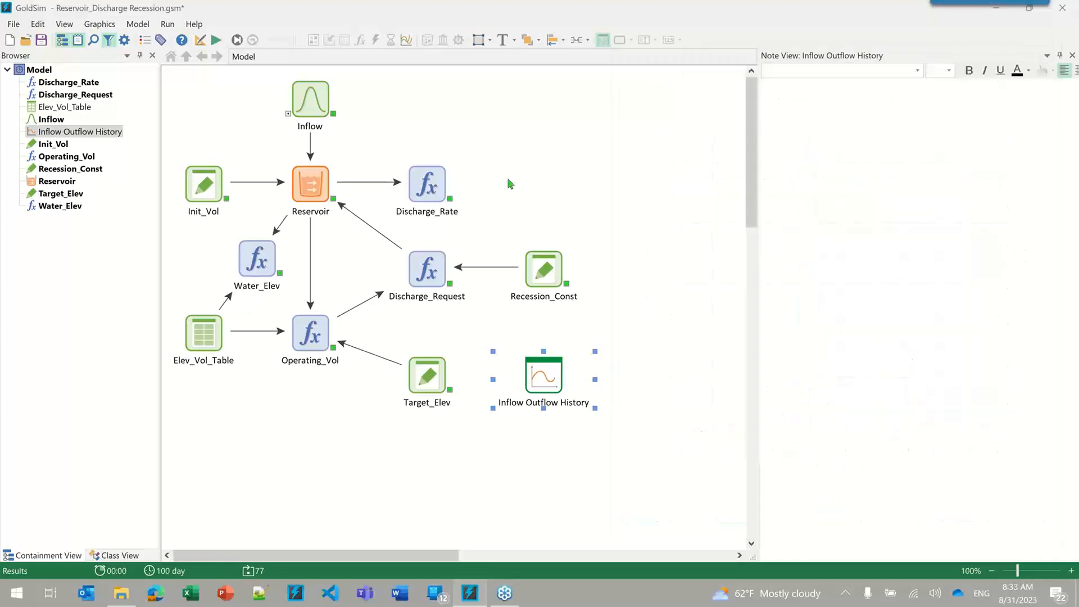
Step: Open the model Reservoir_Discharge_Head_Loss.gsm without saving the changes to the recession model
click(509, 184)
click(25, 39)
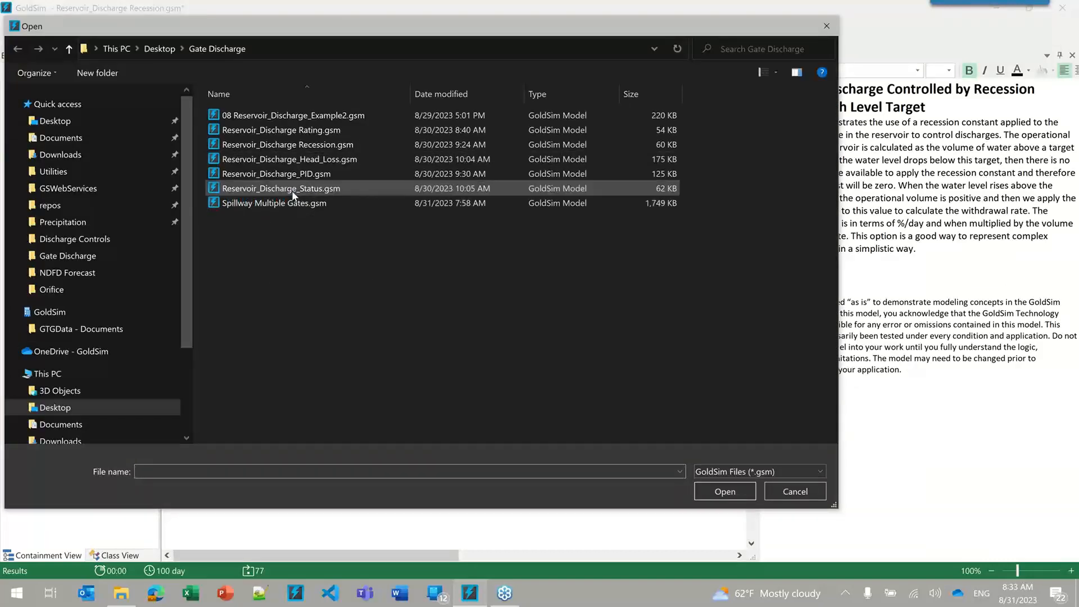
click(293, 163)
double_click(292, 162)
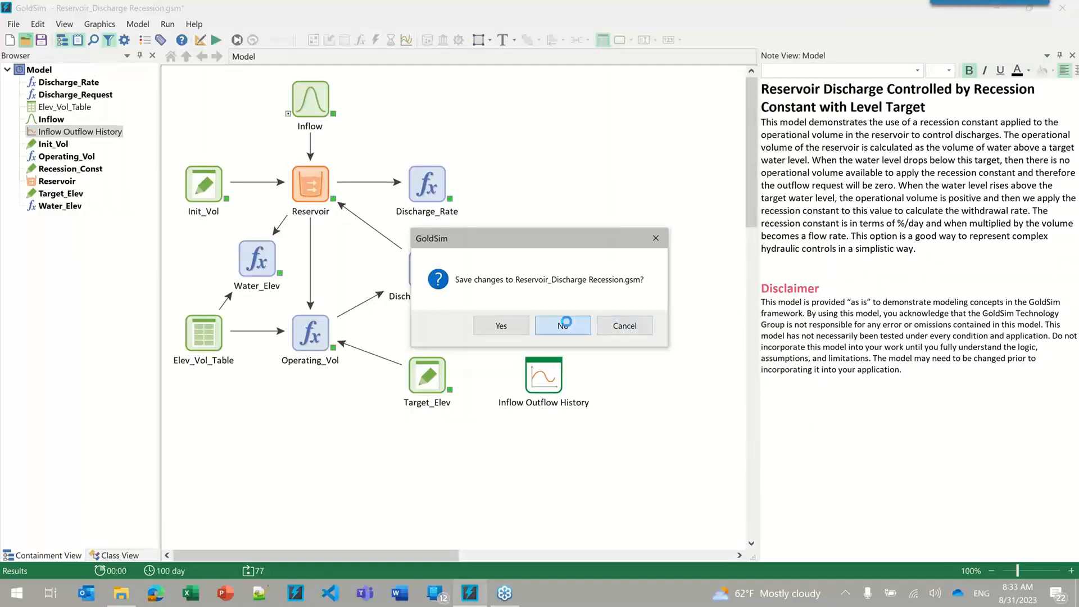
click(501, 326)
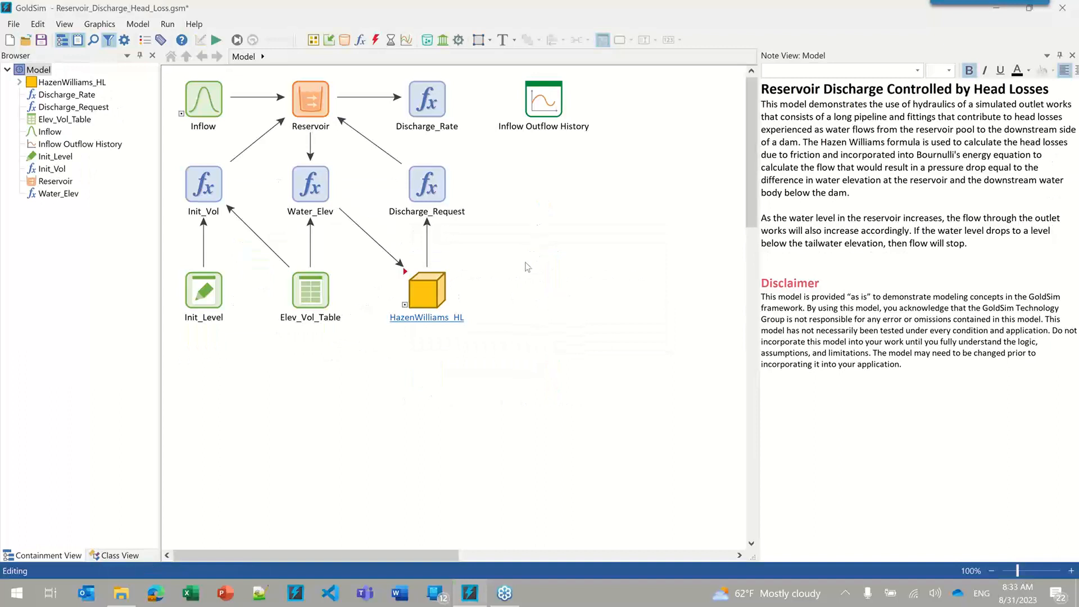
Step: Read the note of the HazenWilliams_HL container and open its contents
click(433, 289)
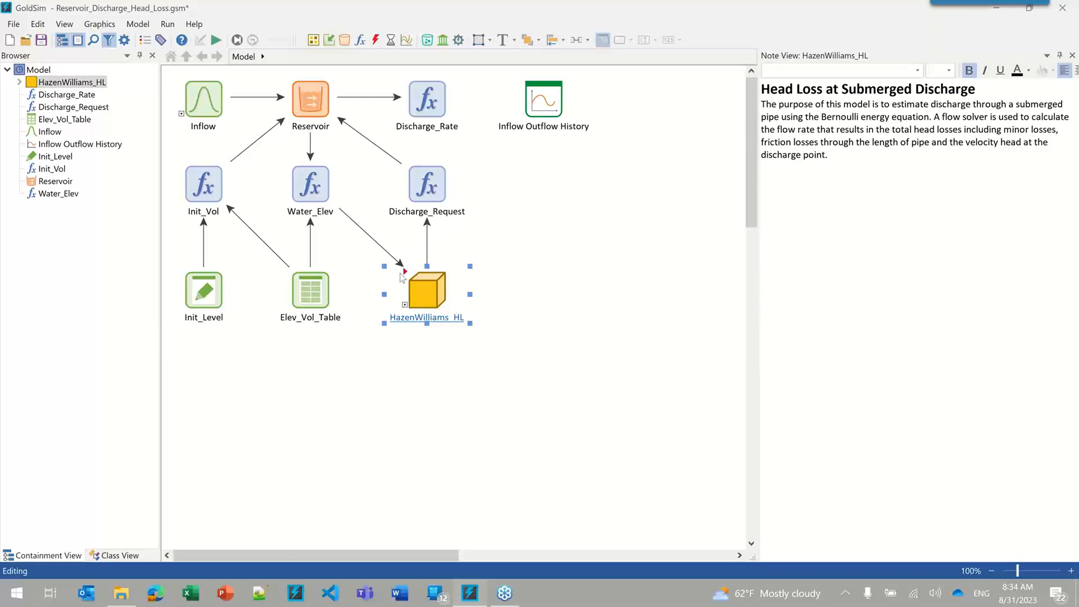
mouse_move(404, 277)
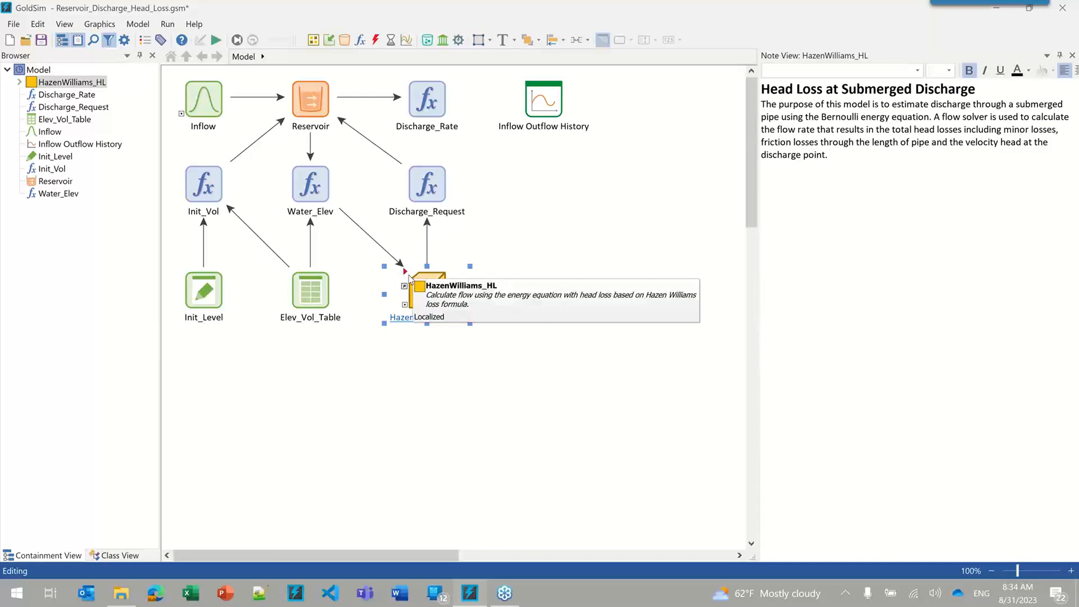
double_click(406, 276)
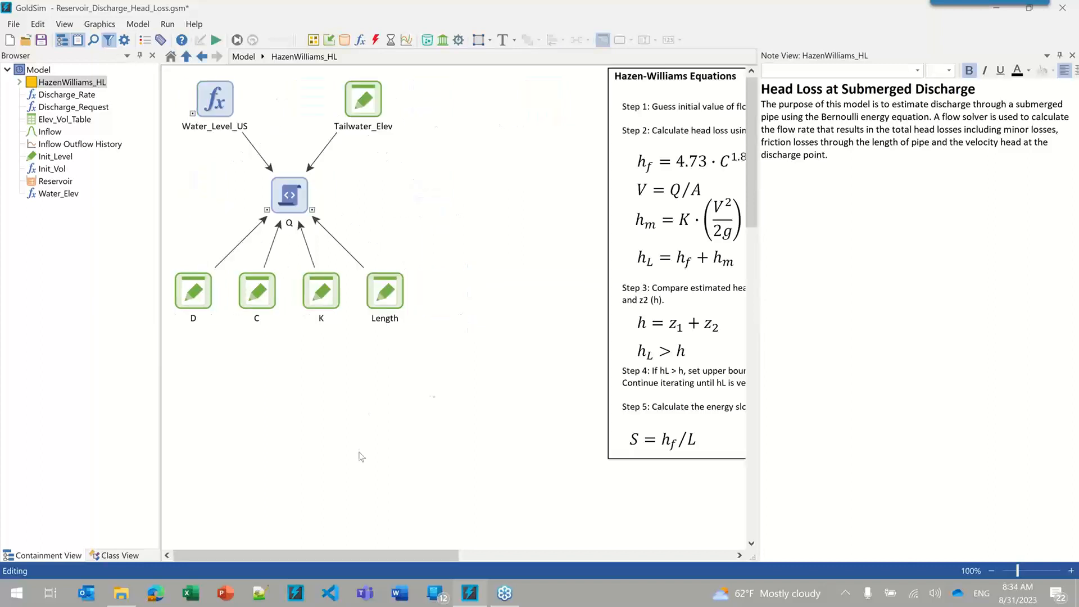
Step: Examine the script of element Q, from the input variable definitions through the binary search loop to the convergence check
click(279, 192)
double_click(279, 192)
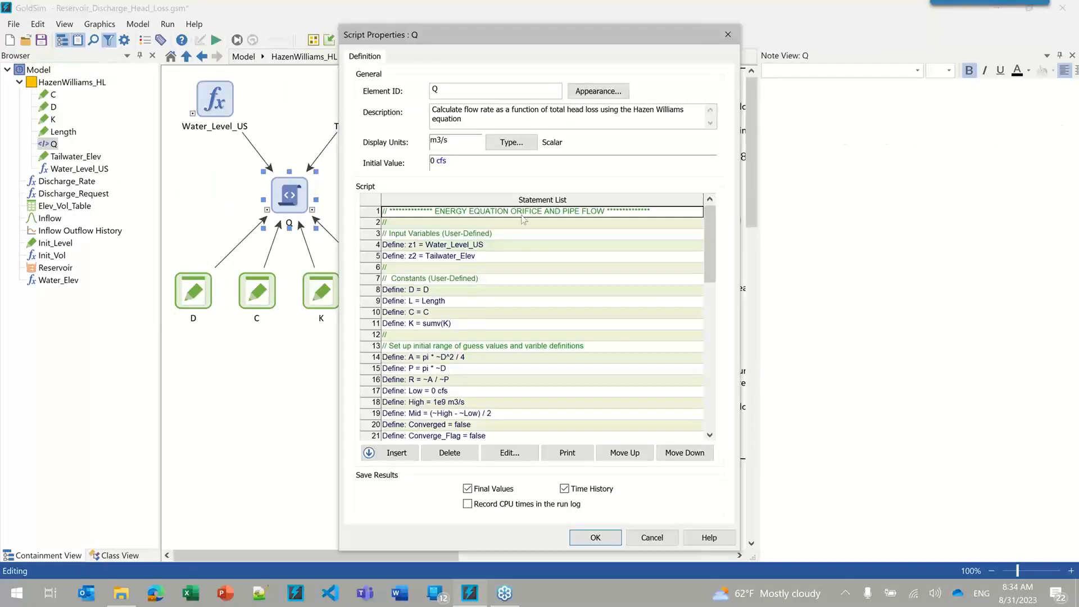
drag(572, 39, 672, 19)
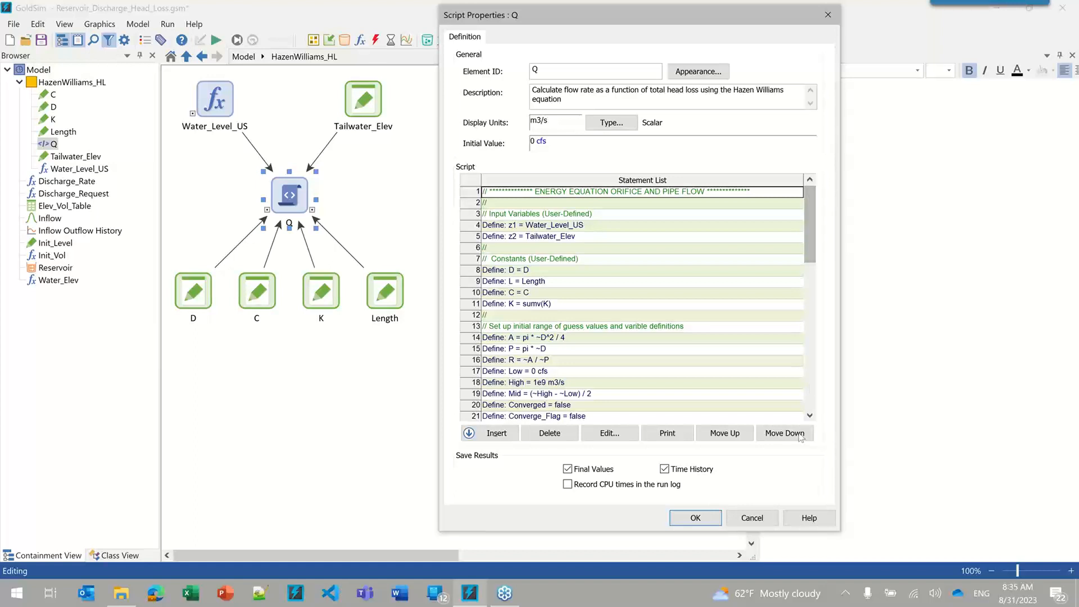
drag(808, 221, 812, 286)
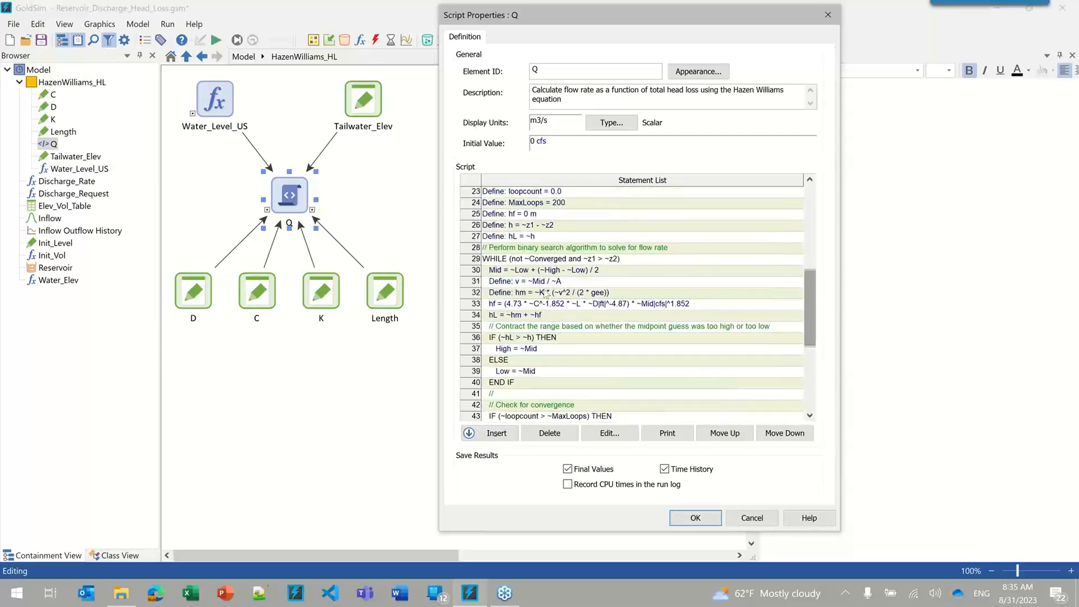
click(477, 304)
mouse_move(625, 305)
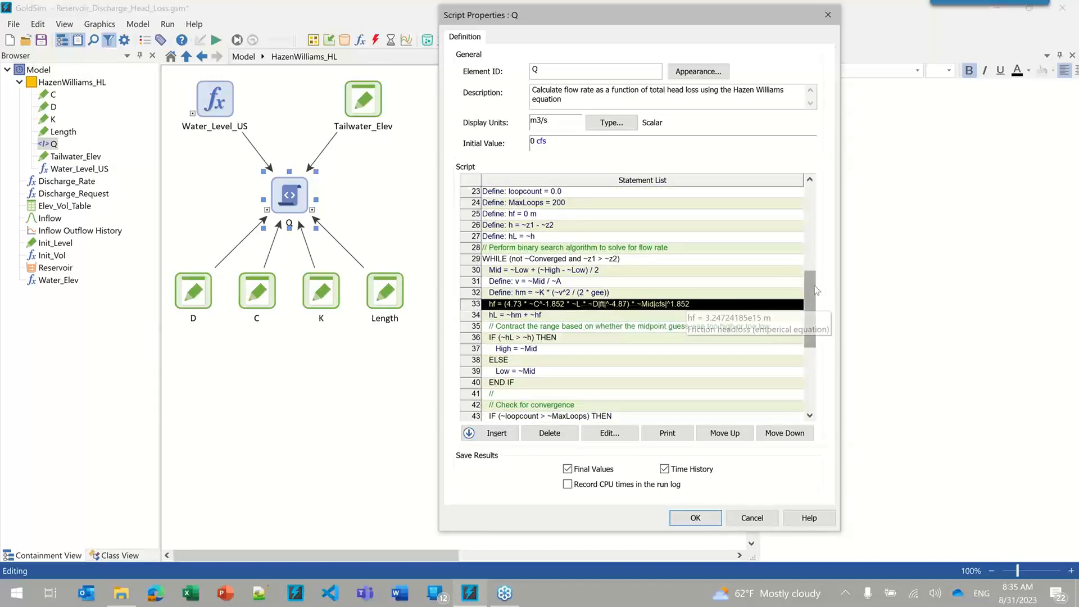
drag(811, 287, 807, 313)
drag(804, 338, 805, 354)
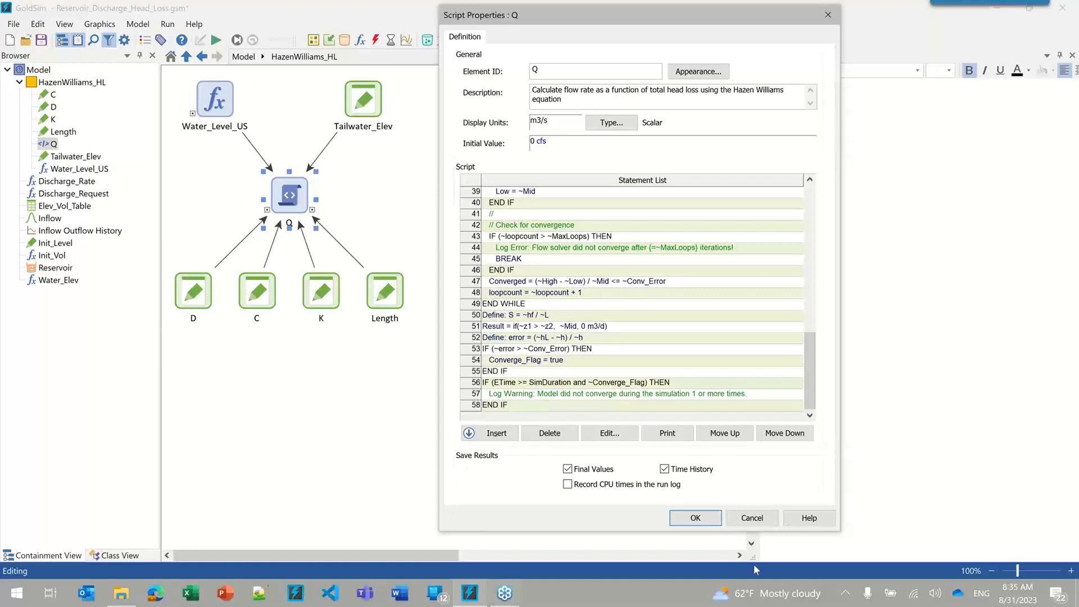
click(693, 518)
click(454, 423)
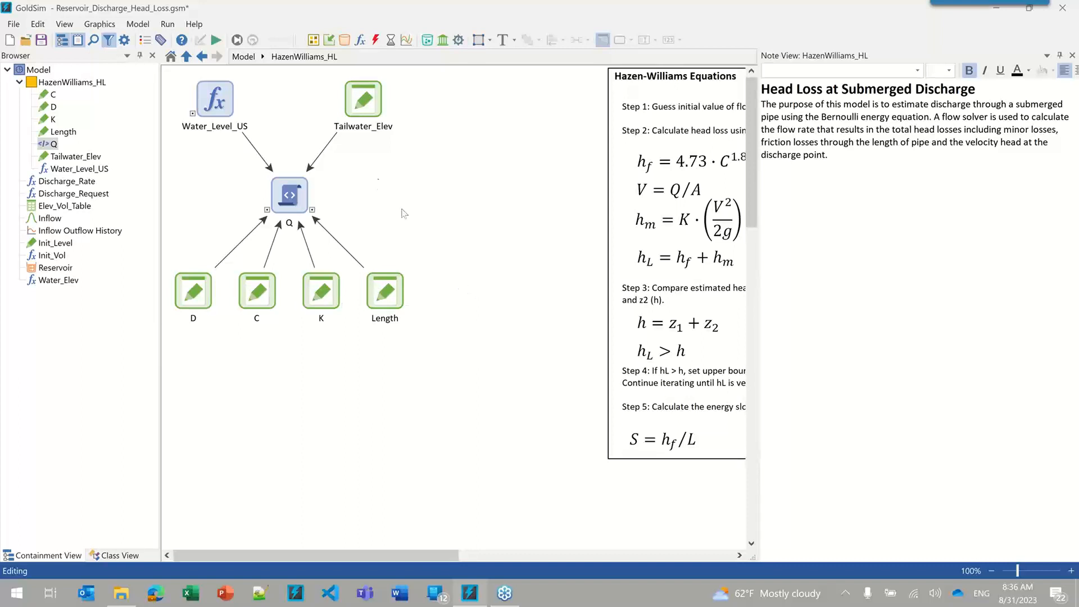
Step: Inspect Tailwater_Elev and Water_Level_US, and review the Inflow, Init_Level, Elev_Vol_Table and Init_Vol elements at the top level of the model
mouse_move(360, 110)
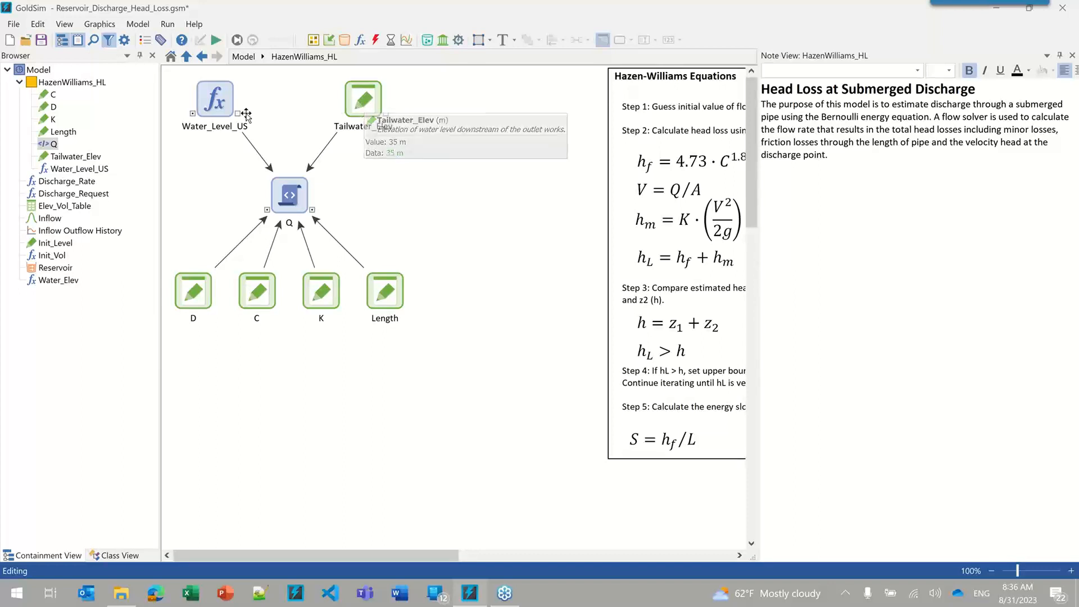
mouse_move(246, 116)
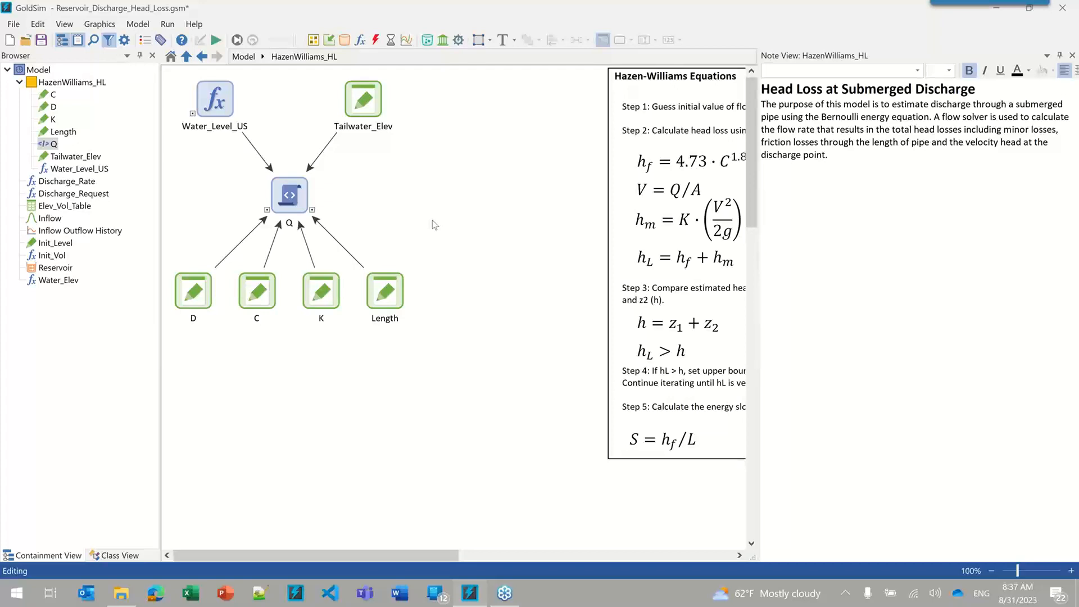
click(244, 56)
mouse_move(213, 94)
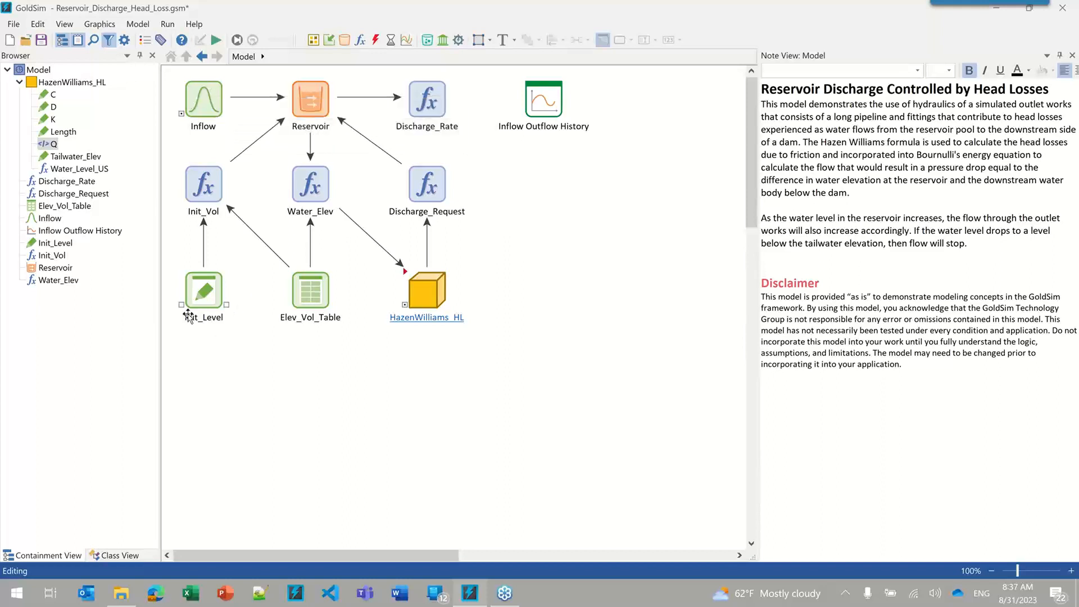
mouse_move(187, 314)
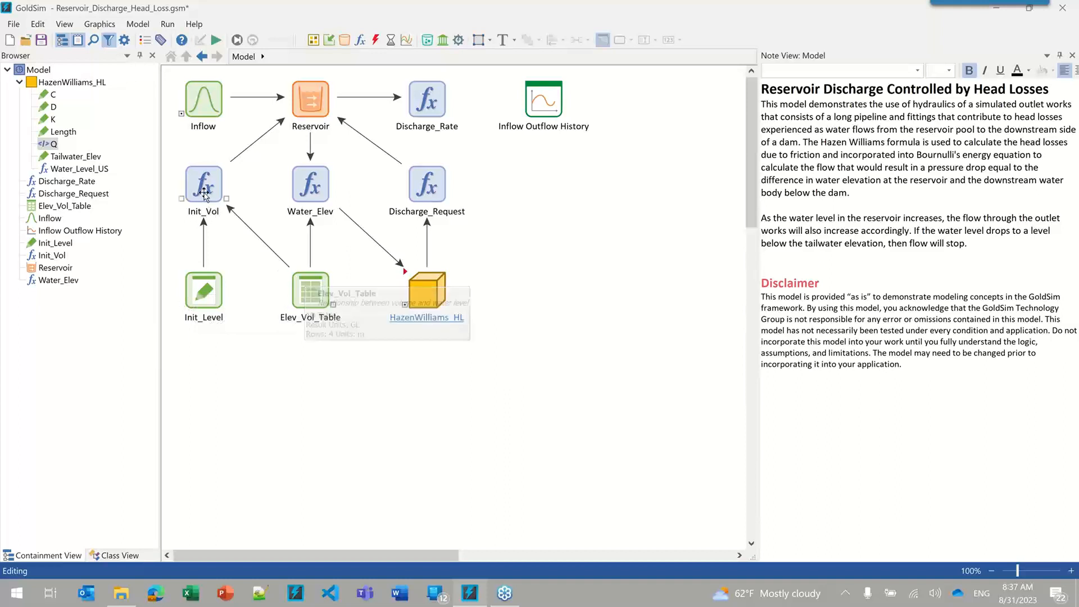
mouse_move(204, 194)
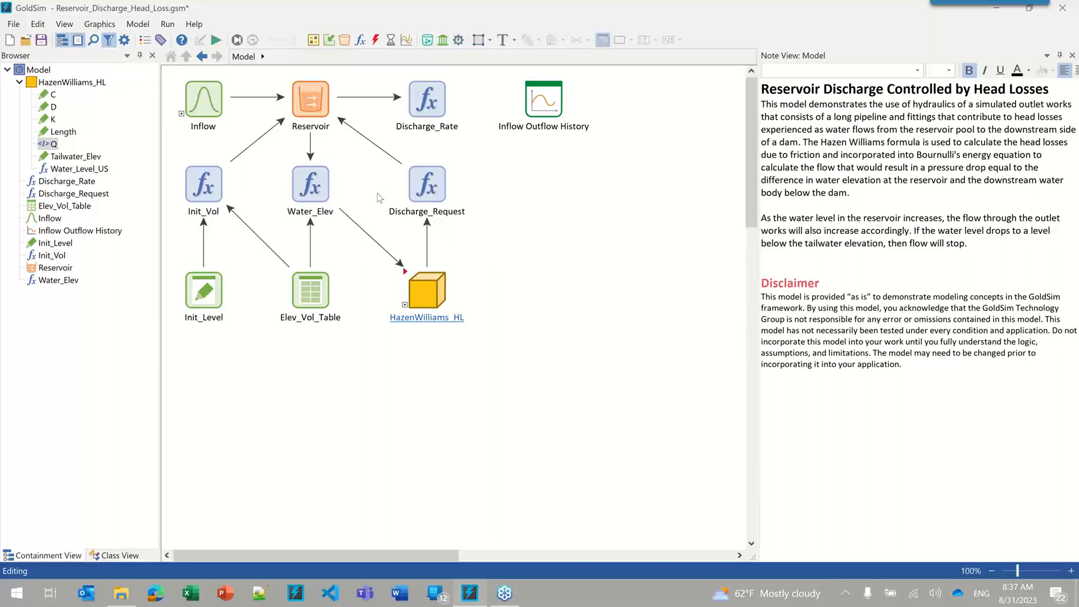
Step: Run the head-loss model and examine the enlarged Inflow Outflow History chart and the Discharge_Request and Discharge_Rate elements
click(215, 39)
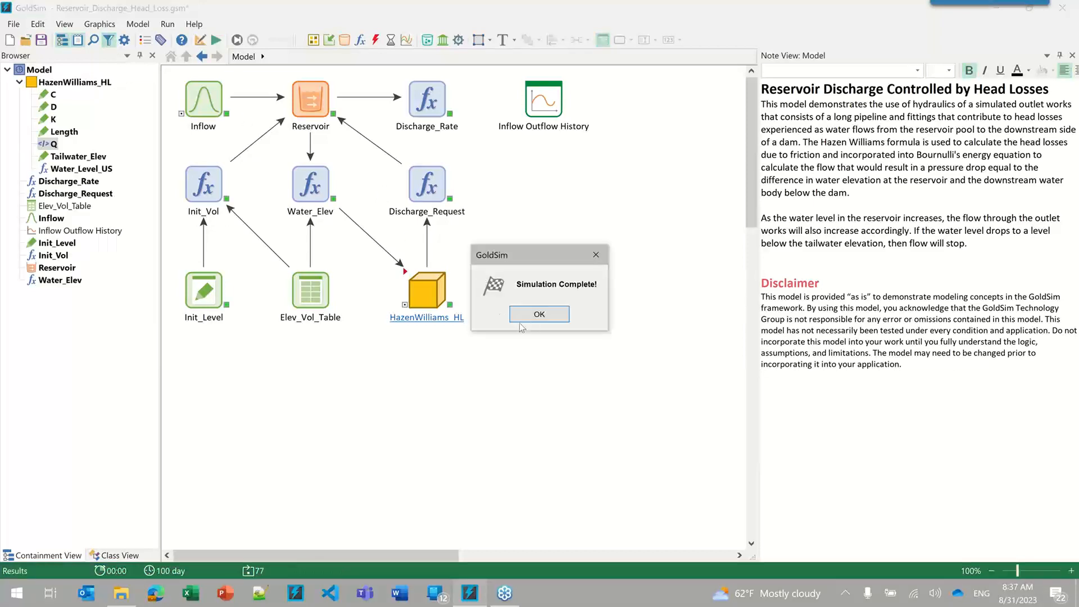
click(533, 322)
double_click(543, 101)
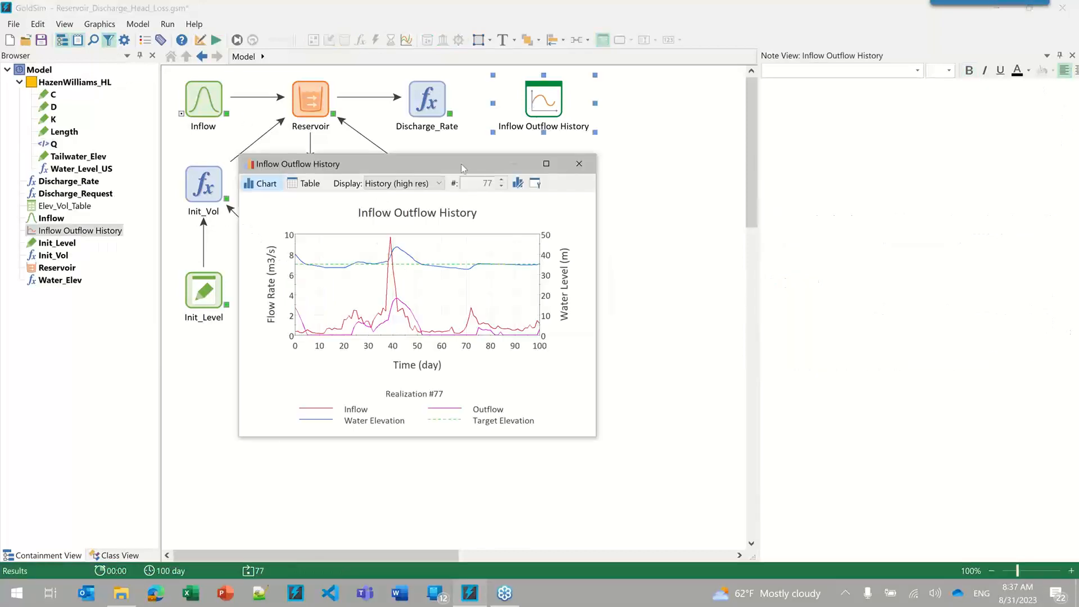
drag(436, 168, 765, 62)
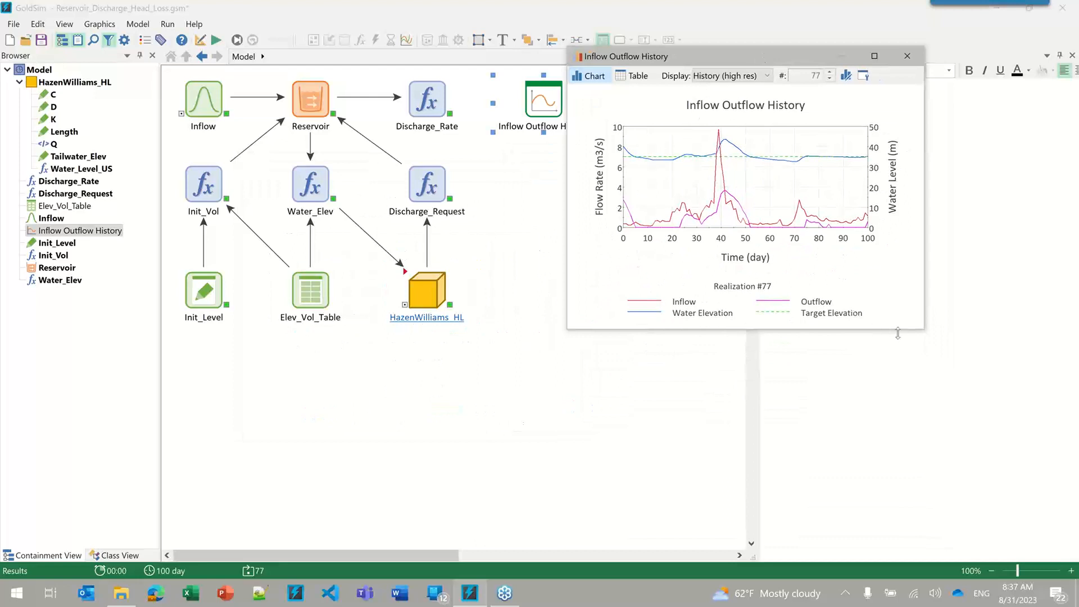
drag(922, 332, 1078, 505)
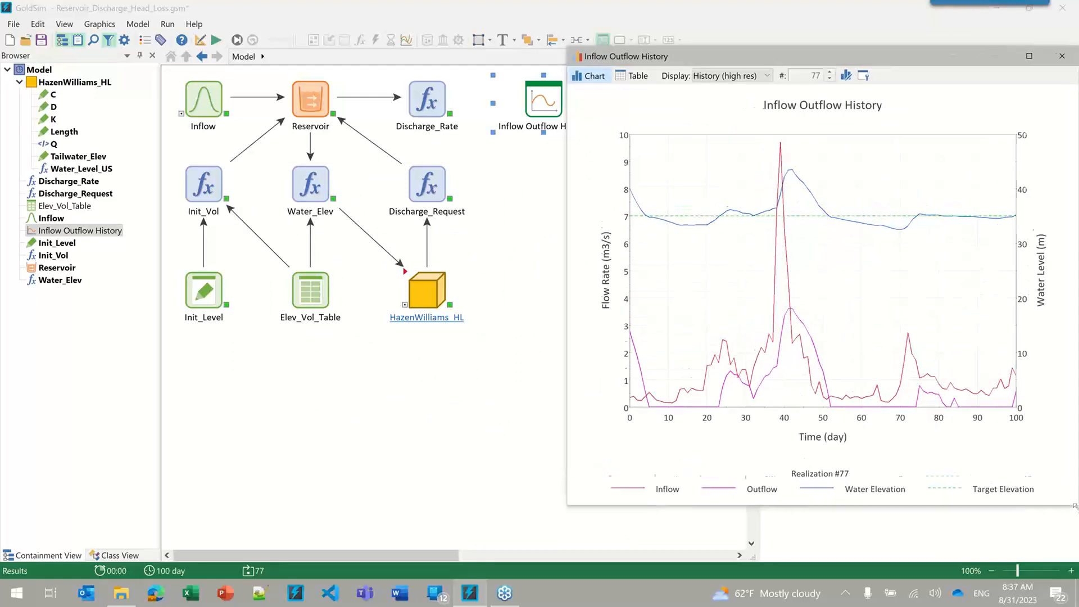
drag(770, 56, 709, 56)
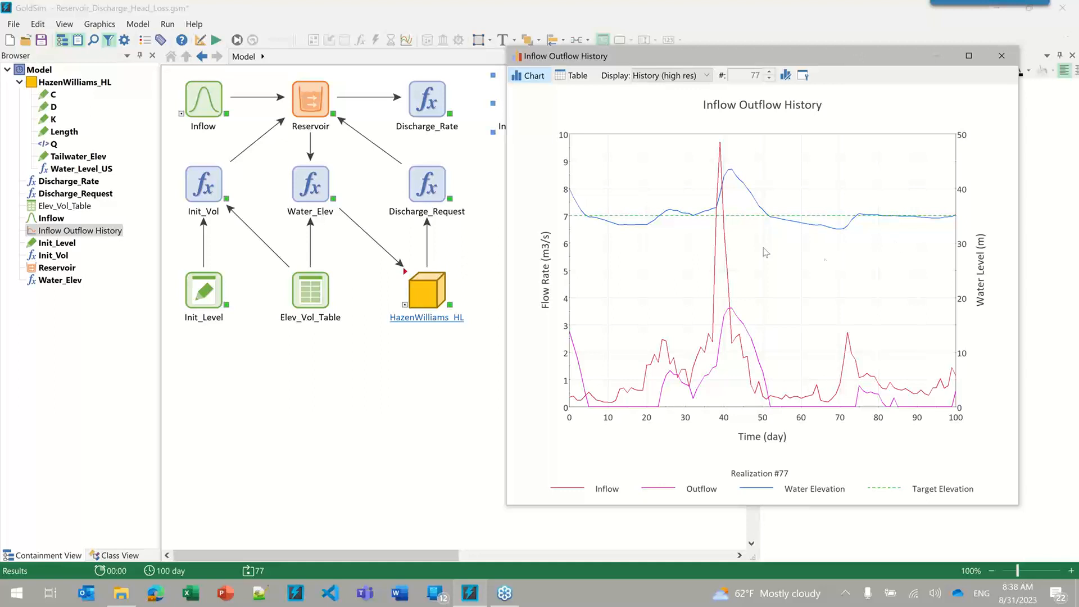
click(1002, 55)
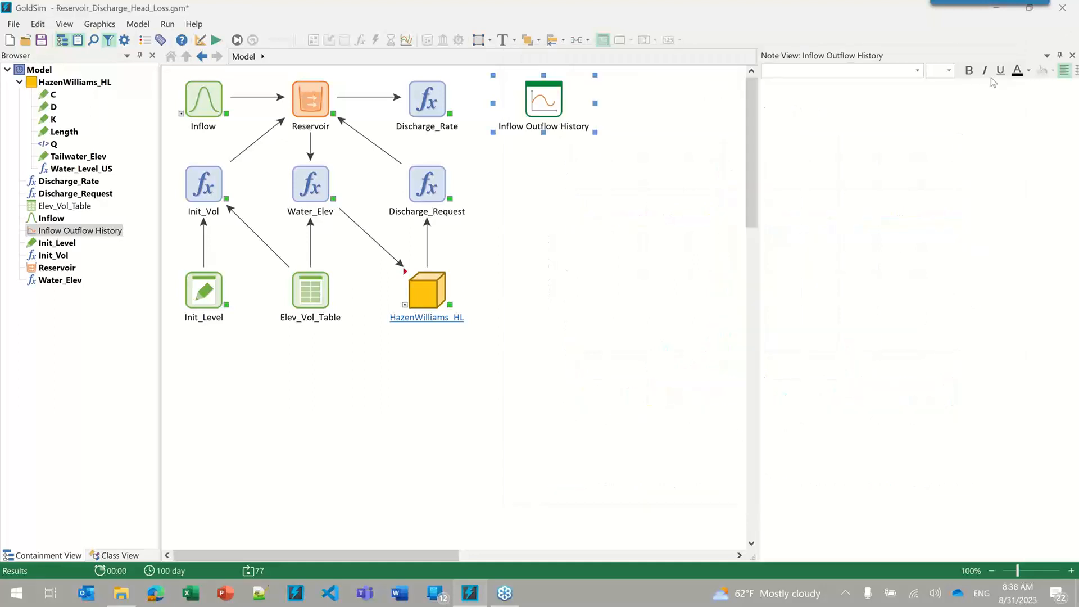
click(610, 256)
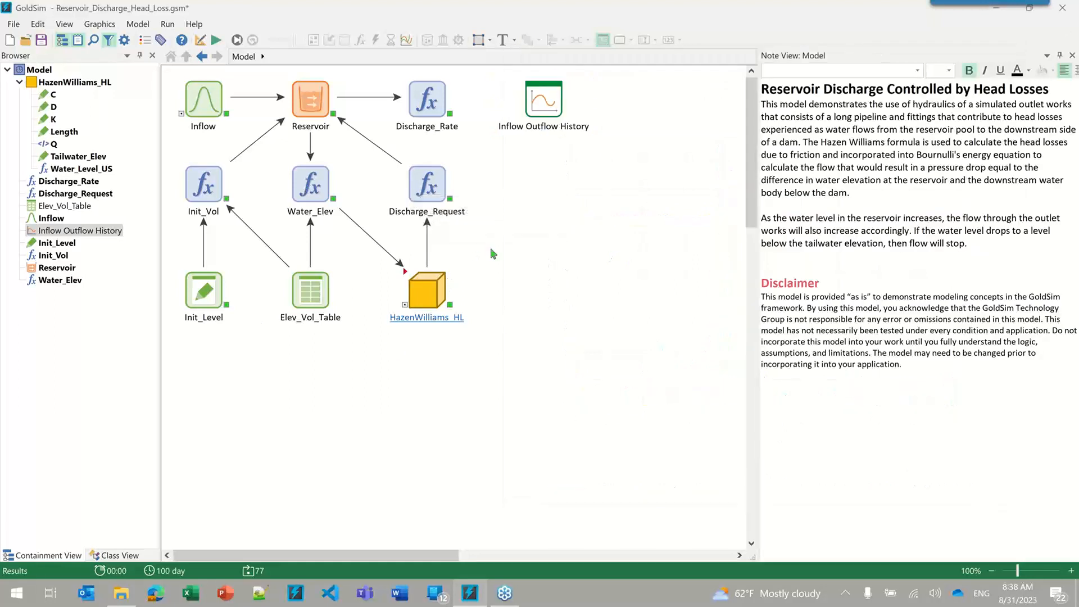
mouse_move(436, 198)
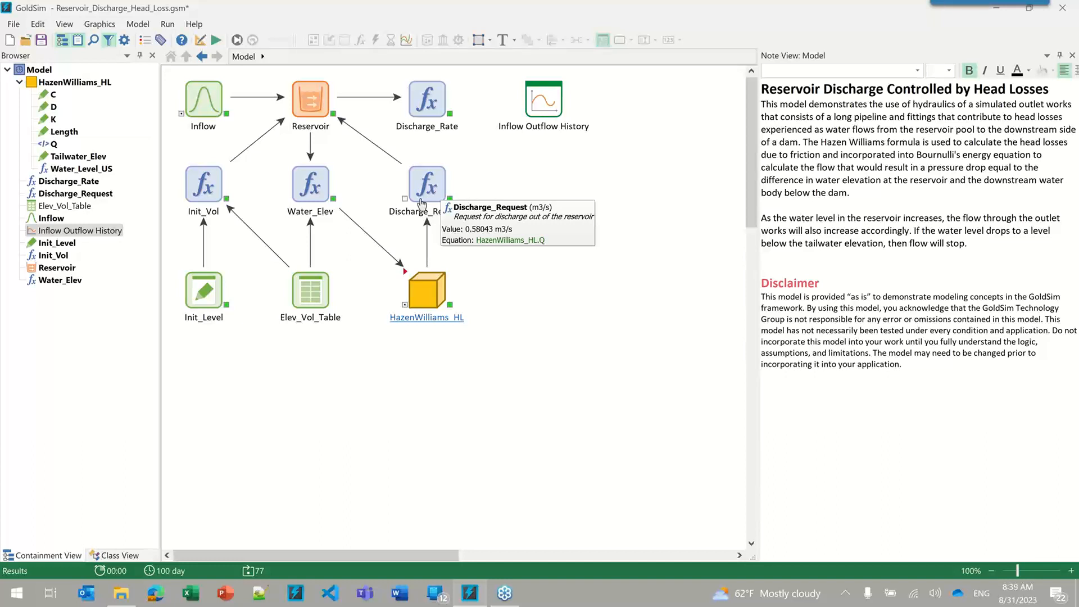
mouse_move(421, 111)
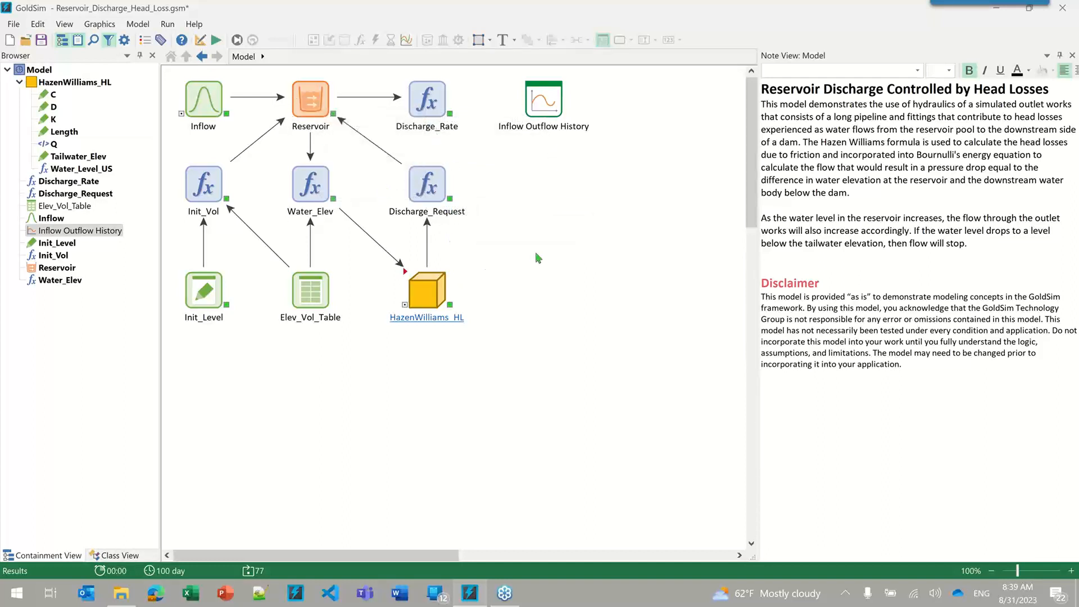
Step: Delete all results to return to Edit Mode, and open Reservoir_Discharge_PID.gsm without saving the changes to the head-loss model
click(199, 40)
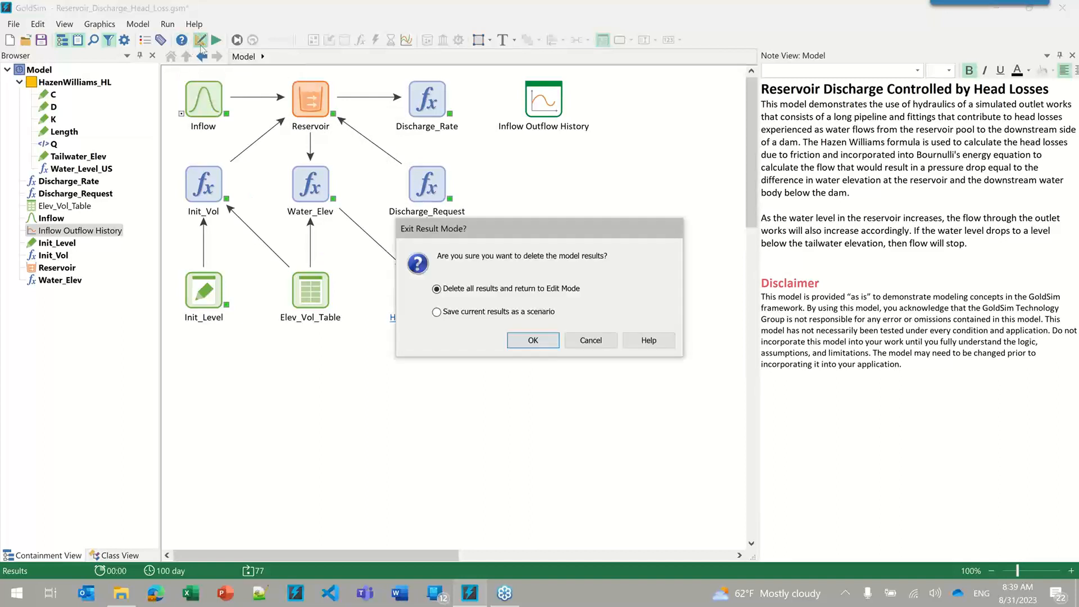
click(534, 342)
click(25, 40)
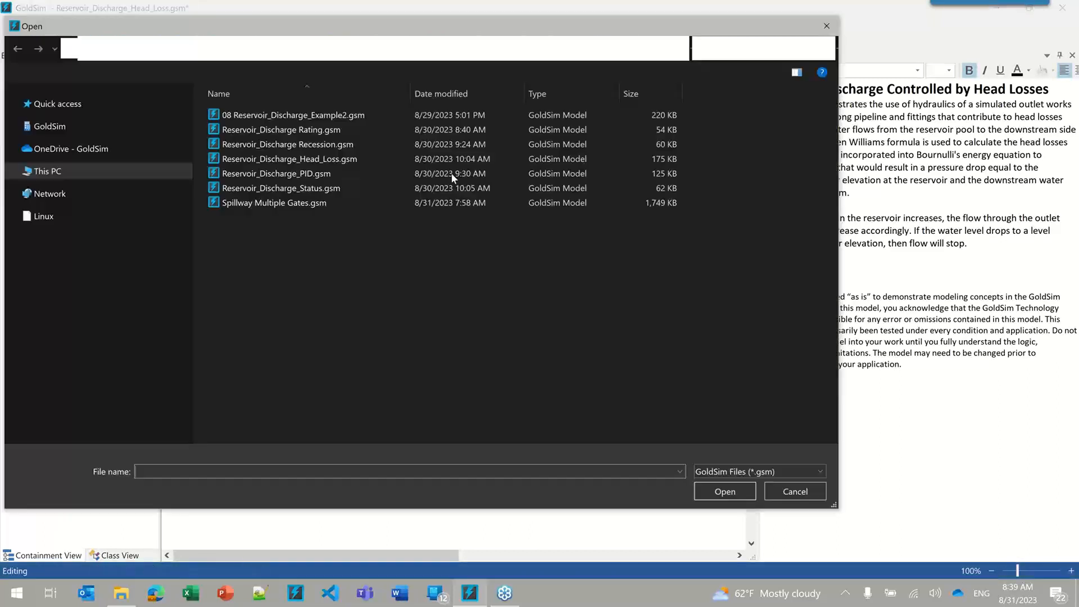
double_click(279, 174)
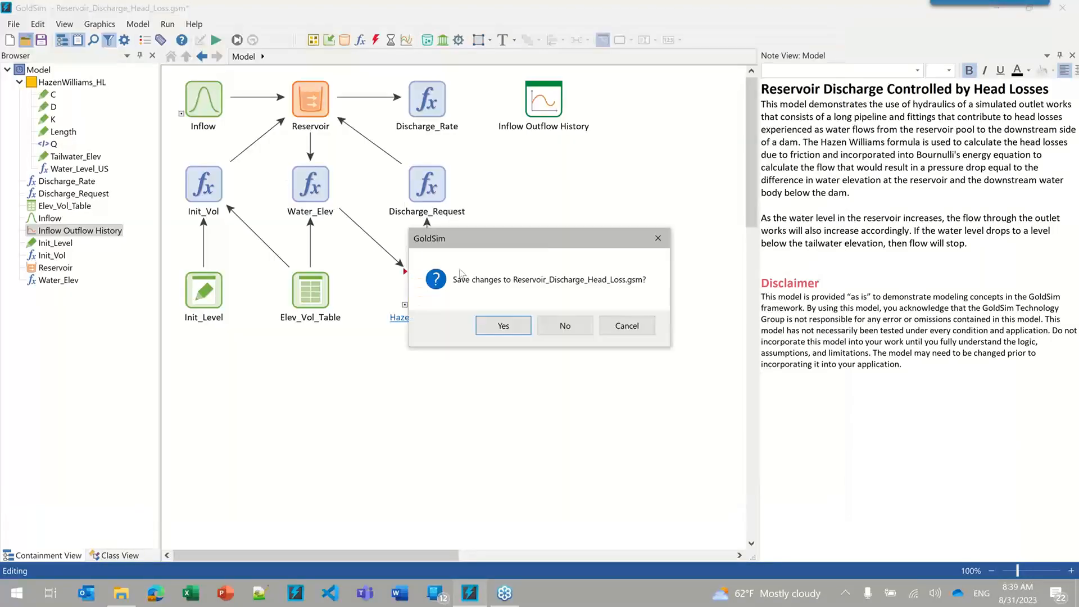
click(552, 326)
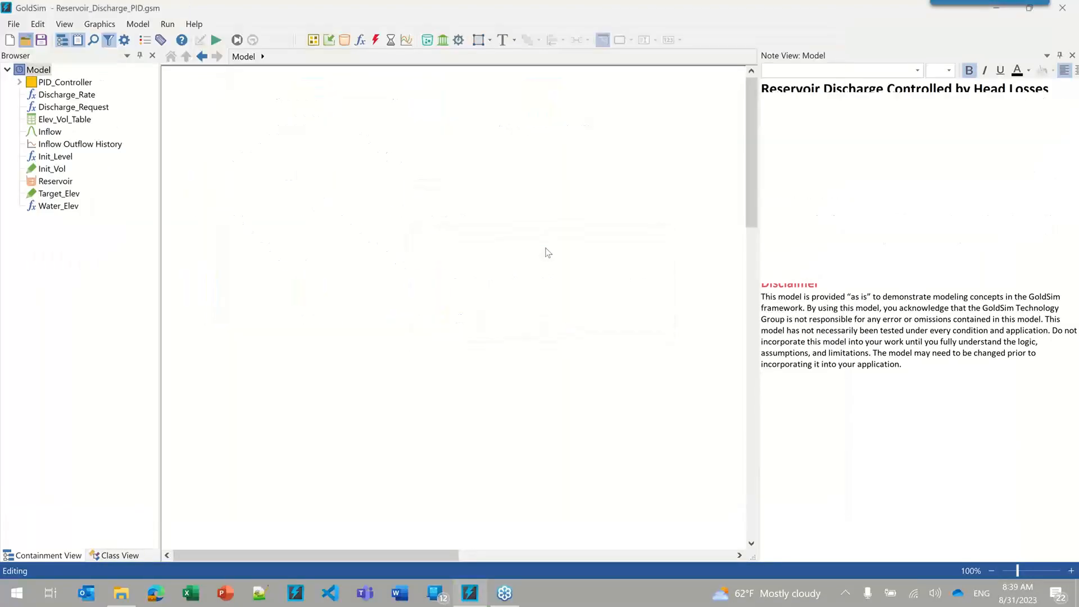
Step: Read the note of the PID_Controller container, open its contents and select the Error element
click(301, 295)
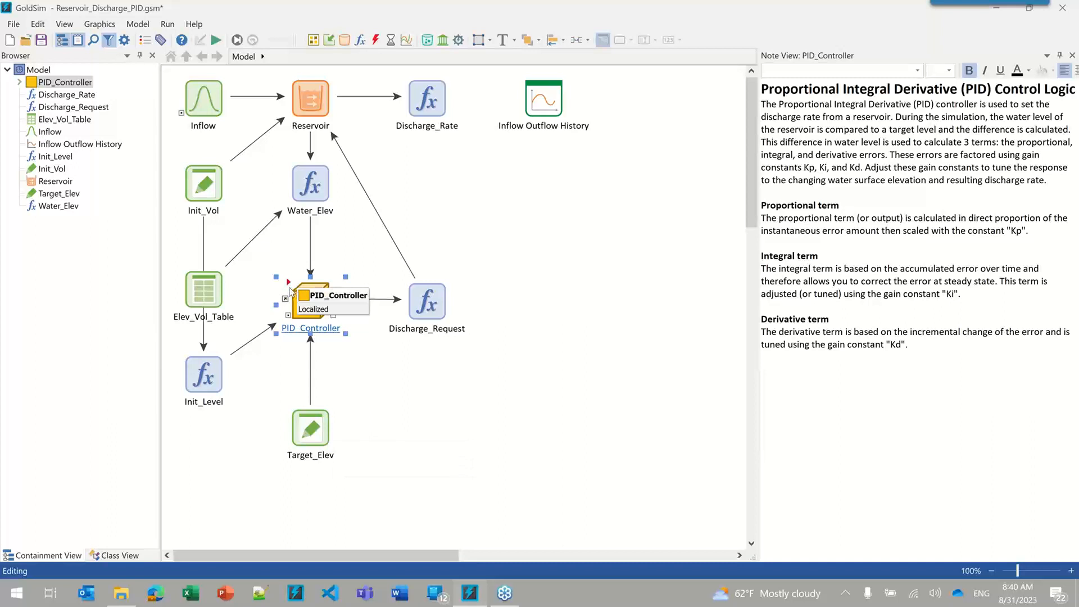
double_click(292, 289)
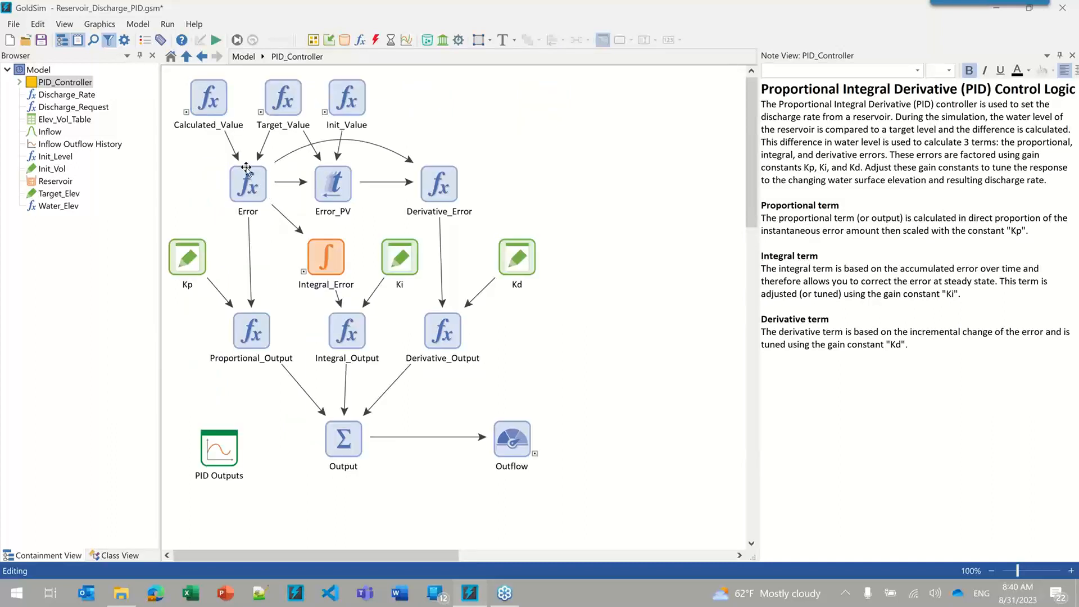
click(233, 207)
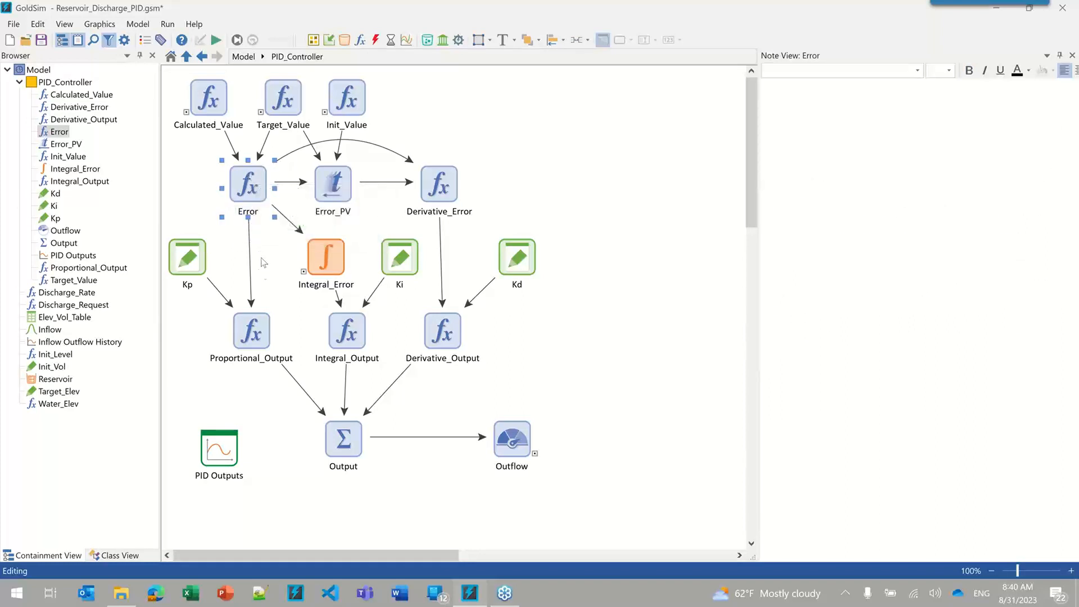
Step: Examine the equation of Proportional_Output and locate the gain constants Kp, Ki and Kd and the Derivative_Output element
double_click(248, 325)
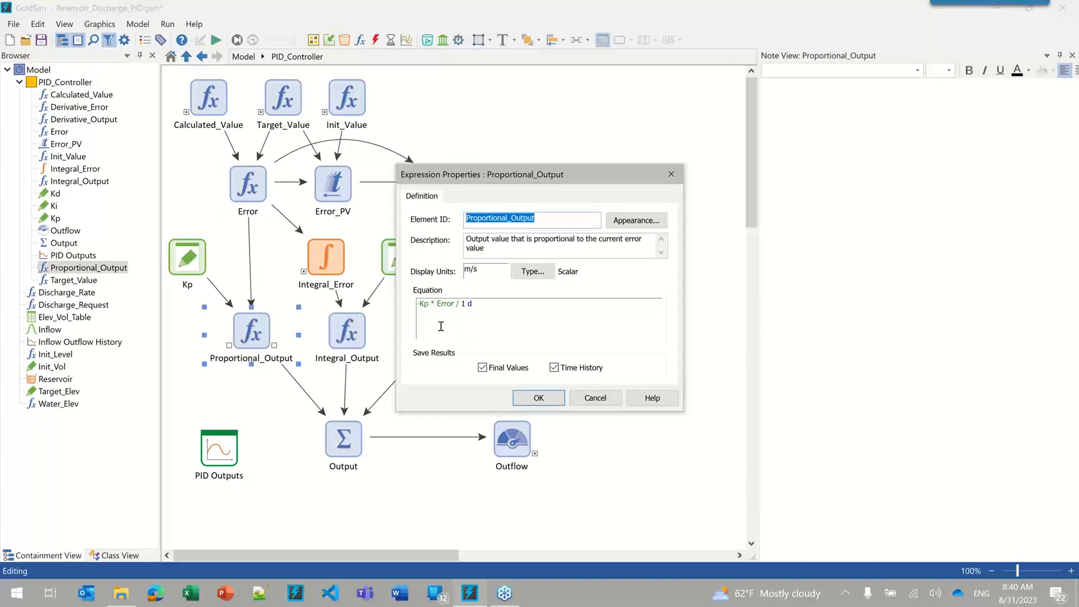
mouse_move(459, 317)
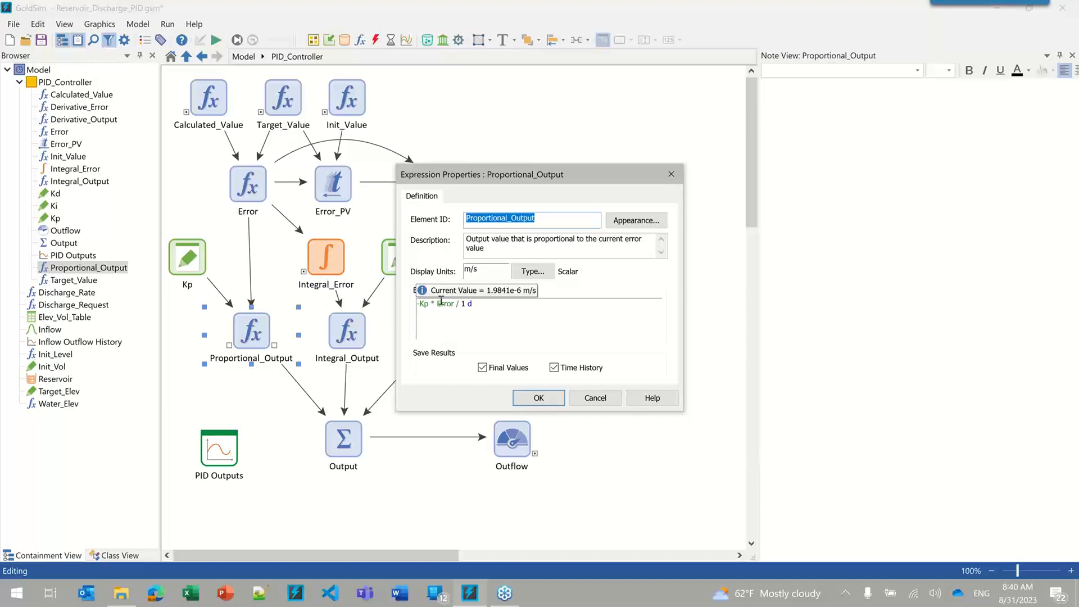
click(538, 398)
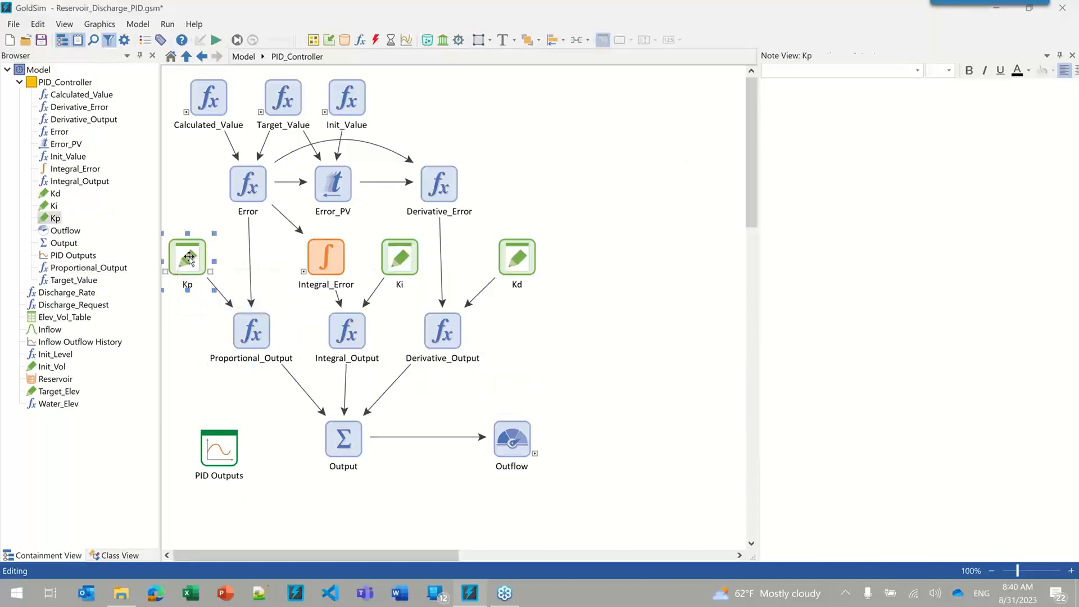
click(398, 253)
click(515, 259)
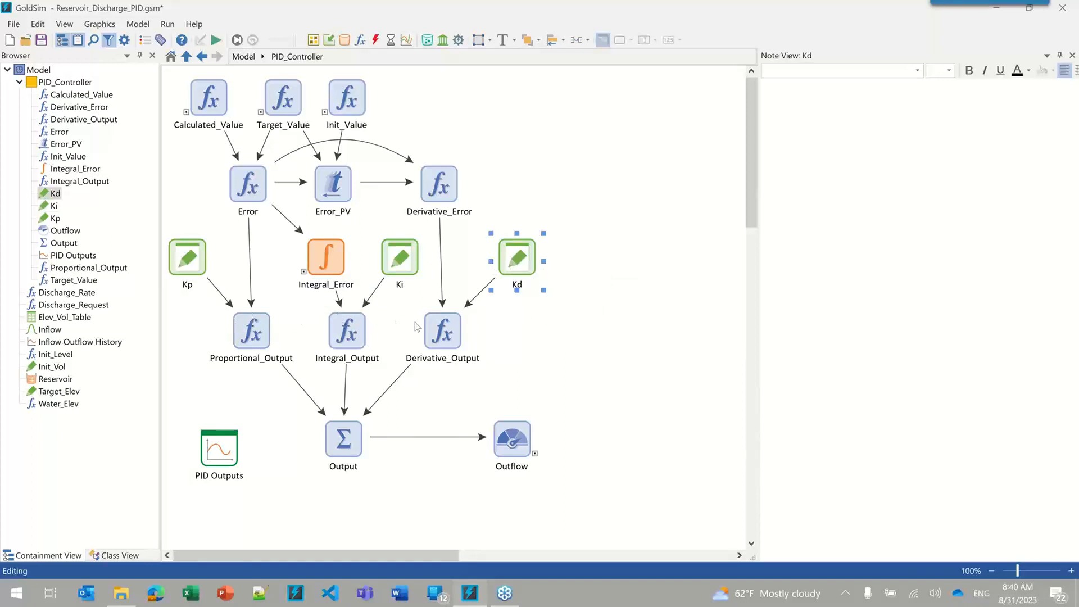
mouse_move(421, 344)
mouse_move(528, 257)
Step: Return to the top level of the PID model, run the simulation and open the Inflow Outflow History chart
click(250, 57)
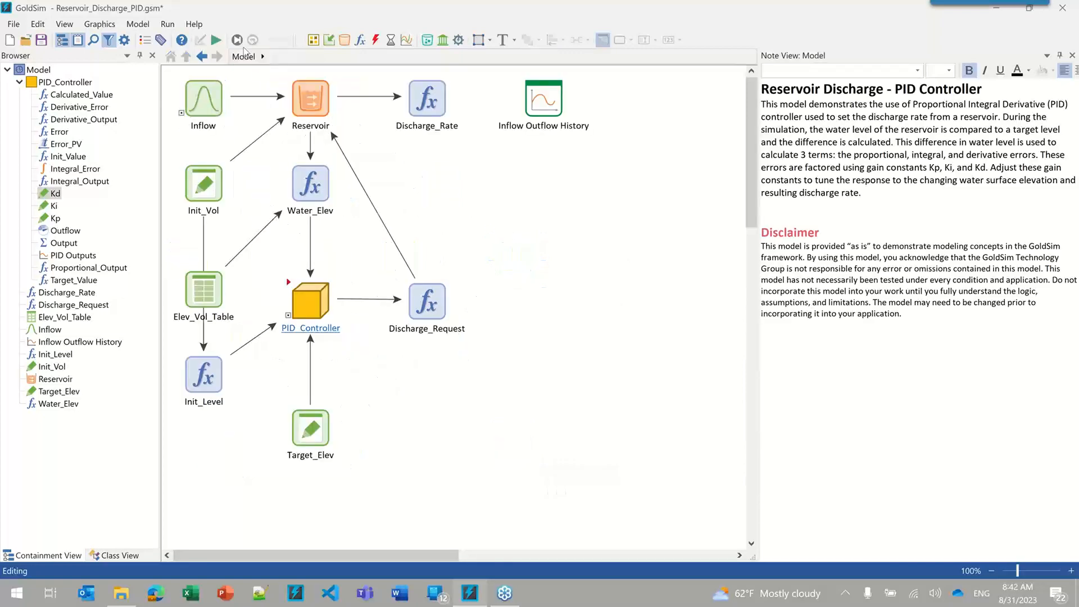
click(215, 40)
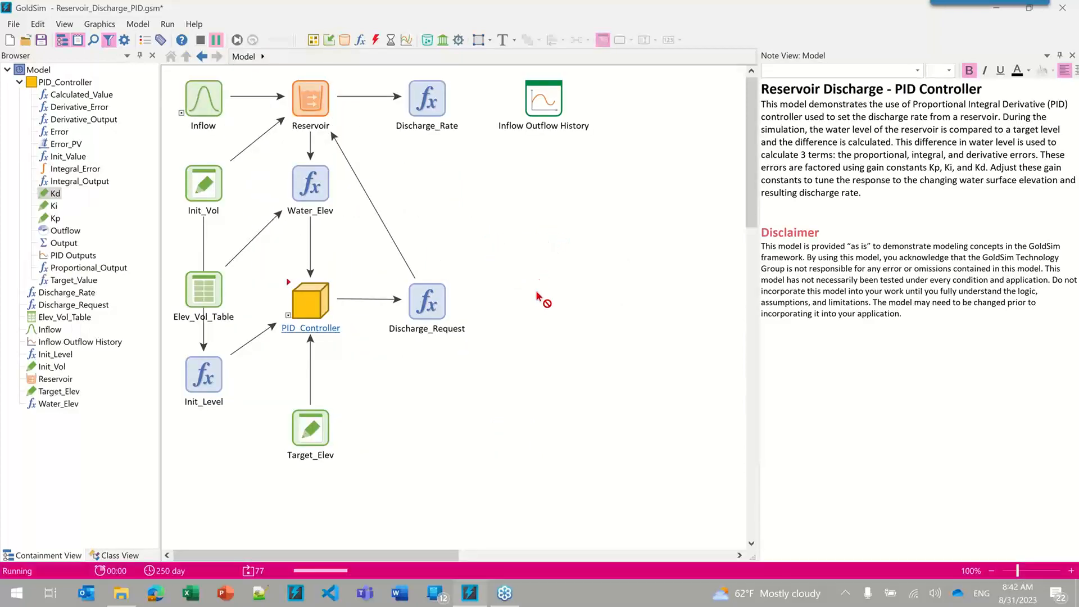
click(568, 318)
double_click(539, 102)
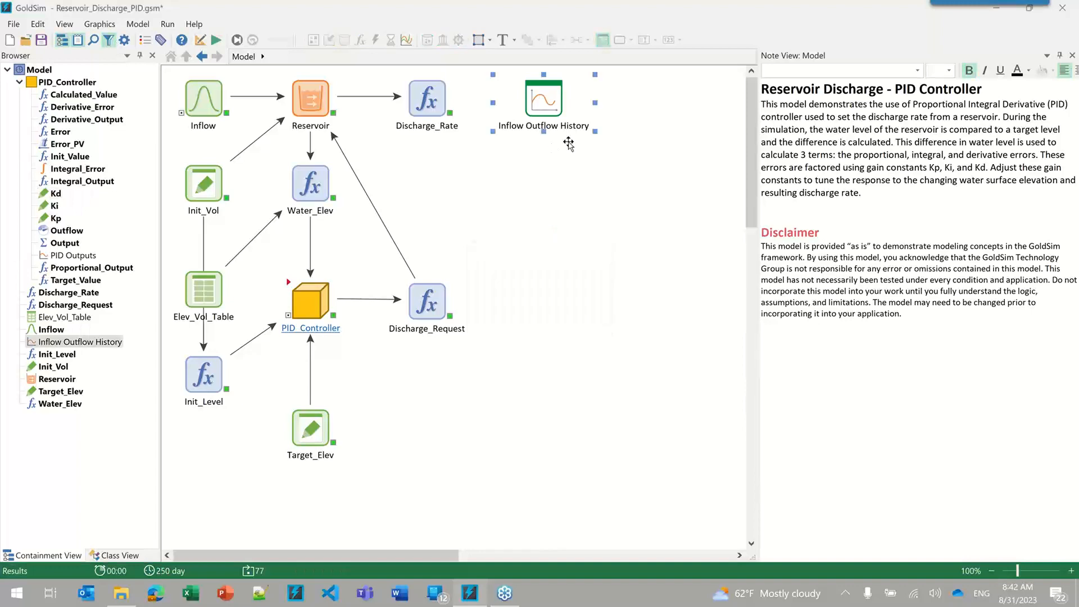
Step: Enlarge the Inflow Outflow History chart across the screen, compare the water elevation and outflow with the target elevation, and close it
drag(769, 88, 759, 34)
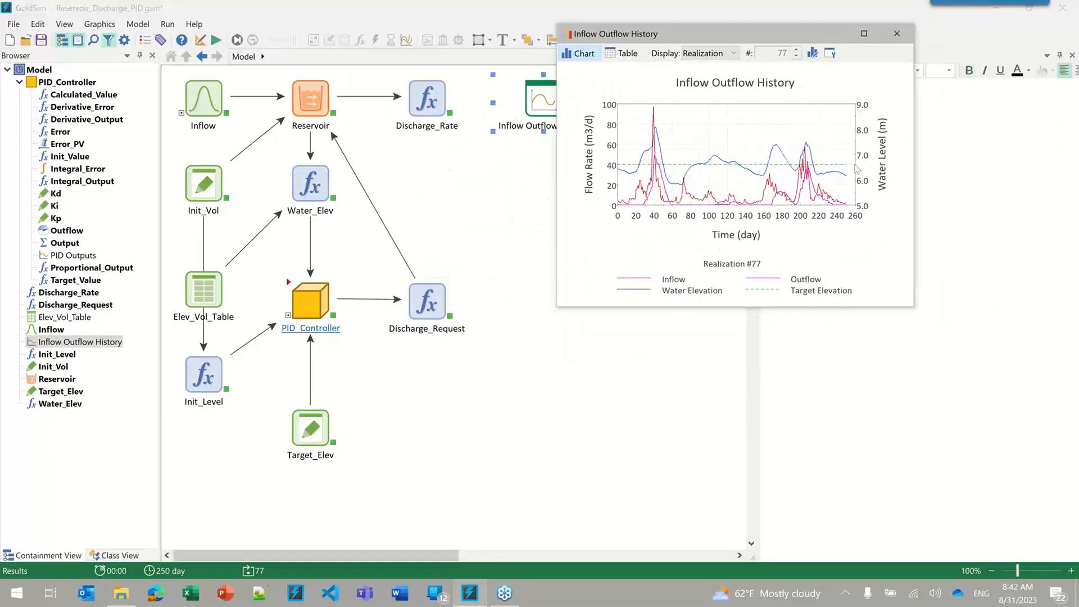
drag(963, 407, 1034, 510)
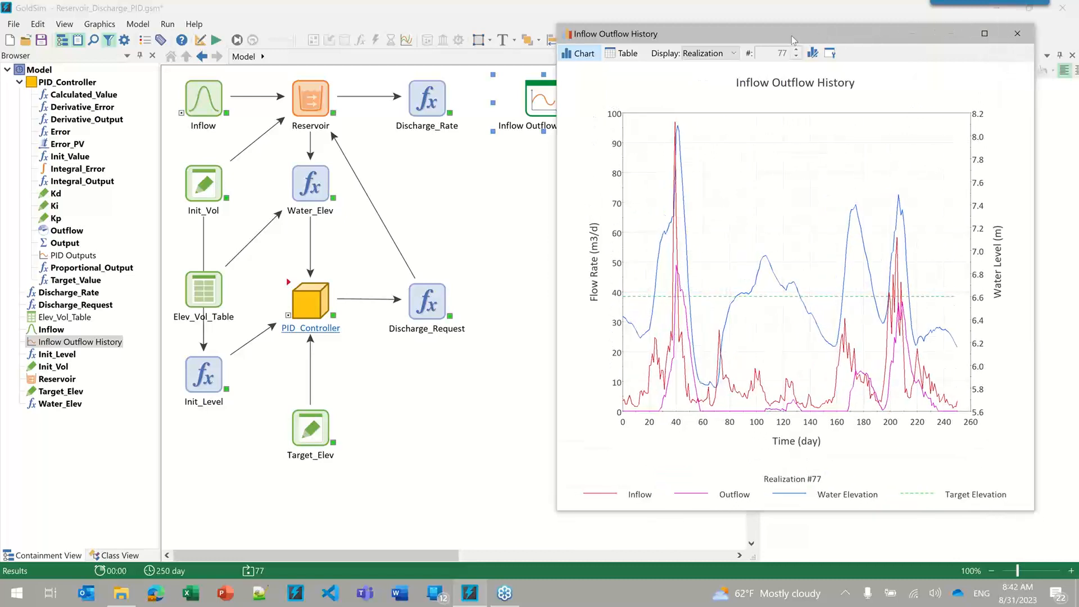
drag(795, 40, 730, 19)
drag(967, 263, 1062, 263)
drag(487, 229, 89, 234)
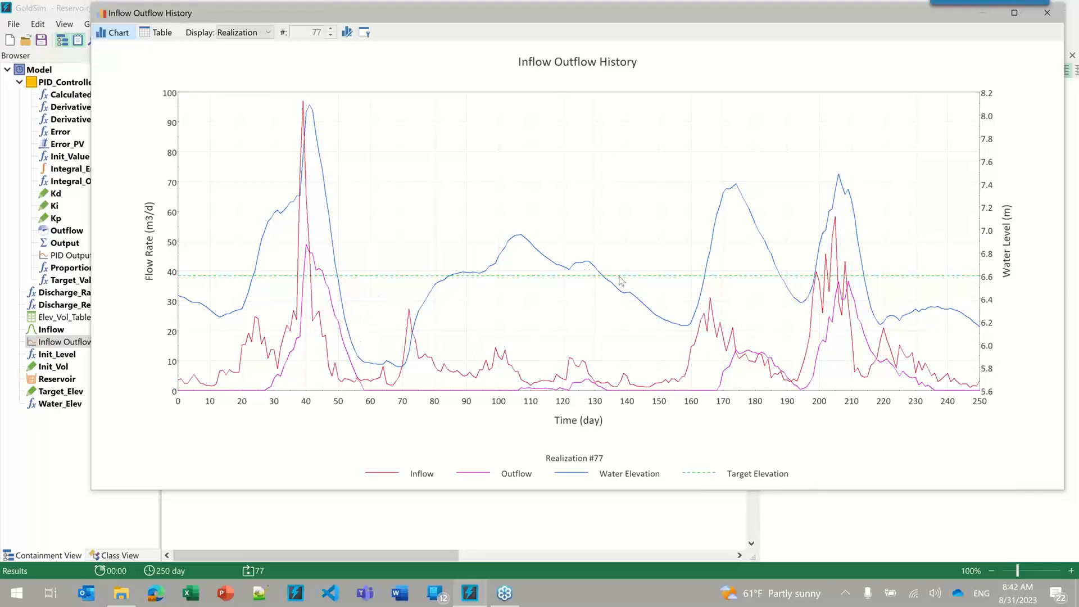
mouse_move(655, 316)
click(1047, 16)
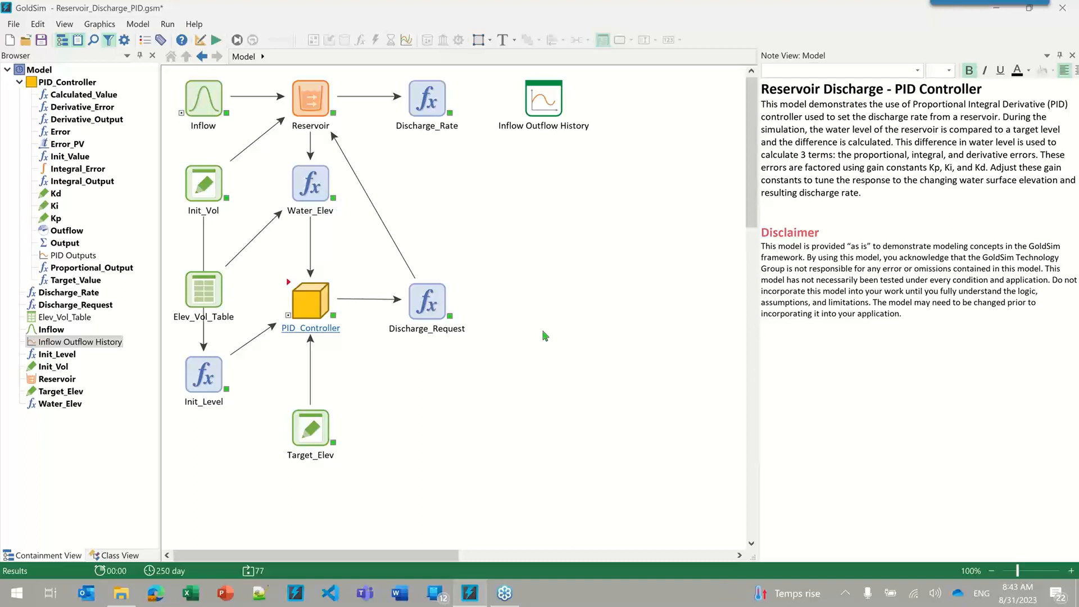
Step: Review the PID_Controller note, and open 08 Reservoir_Discharge_Example2.gsm without saving the changes to the PID model
click(318, 291)
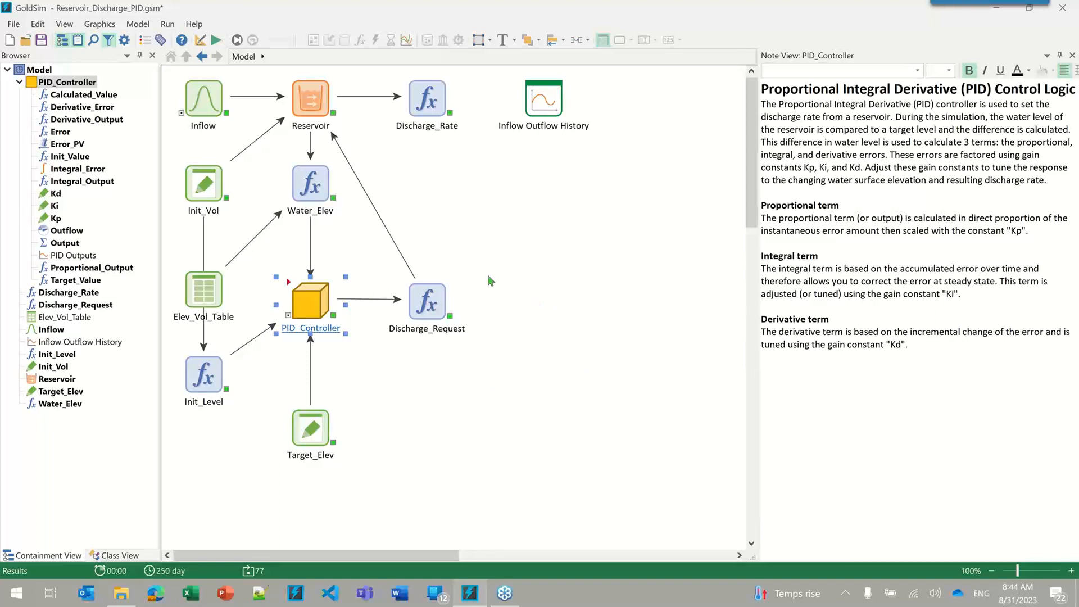
click(25, 40)
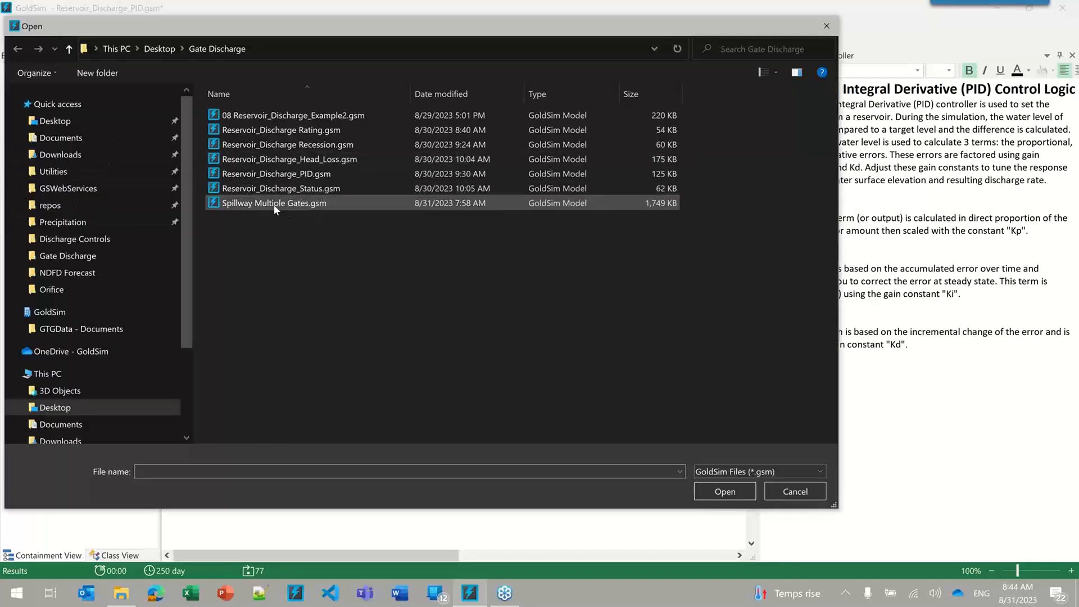
double_click(282, 116)
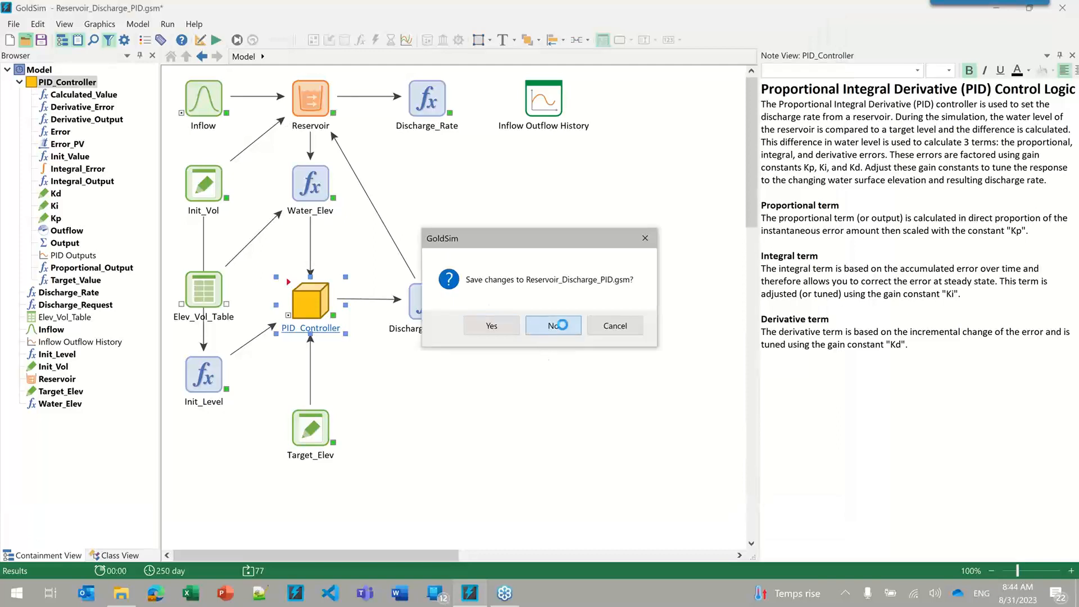
click(558, 325)
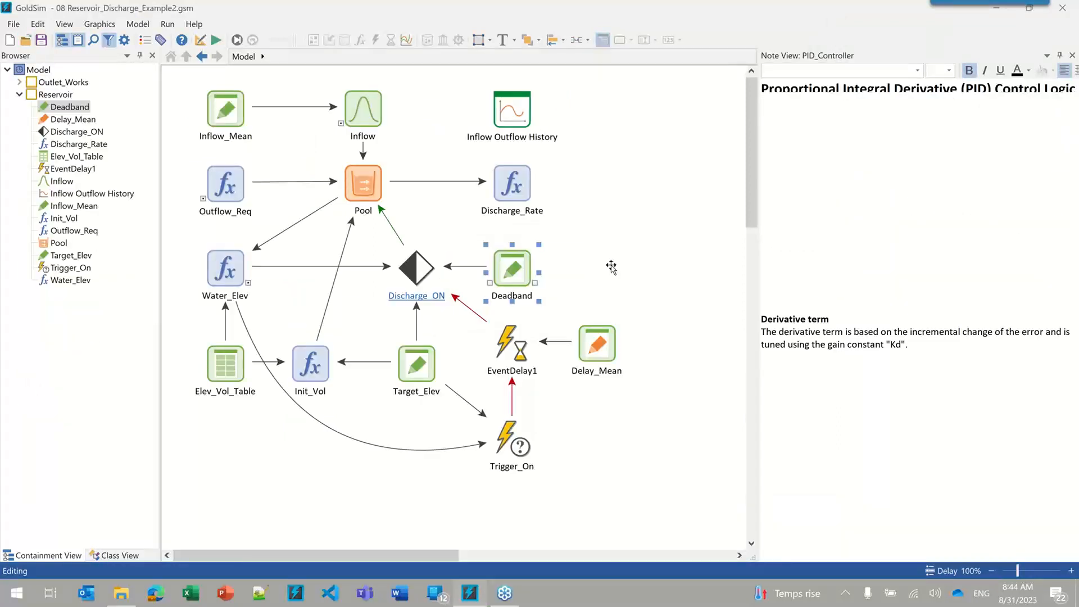
click(612, 267)
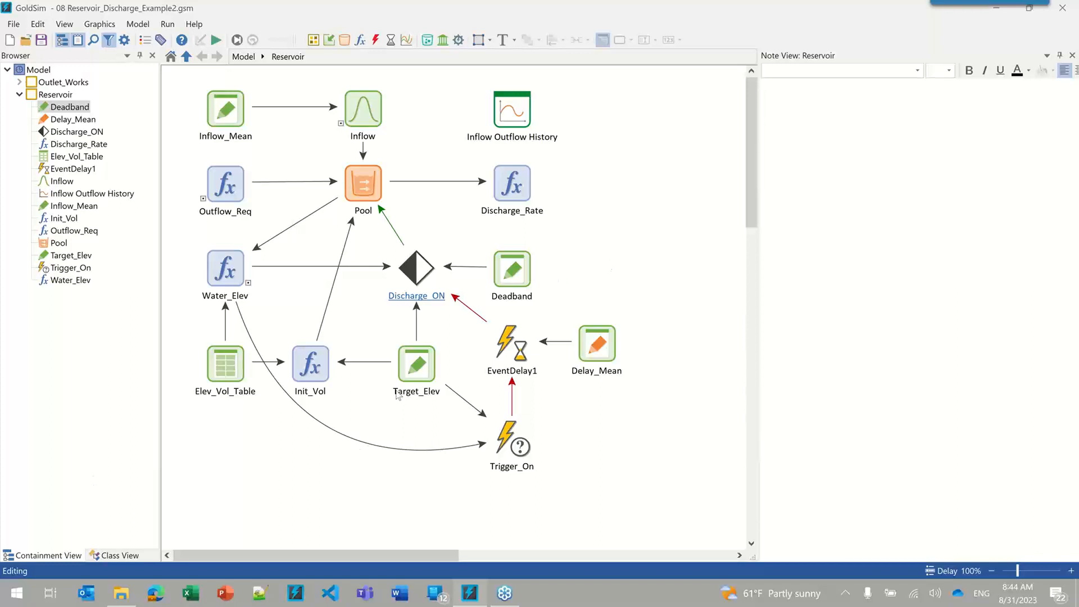
Step: Open the Discharge_ON status element's properties beside the diagram and check its trigger for setting the status to FALSE
mouse_move(585, 346)
click(423, 271)
double_click(423, 272)
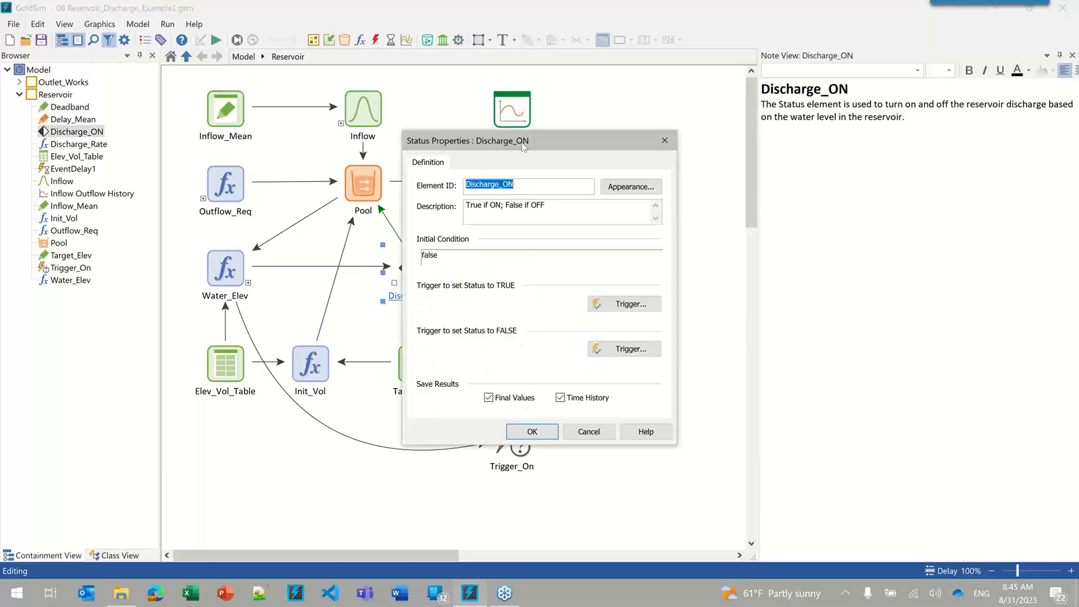
drag(522, 147, 755, 134)
click(841, 344)
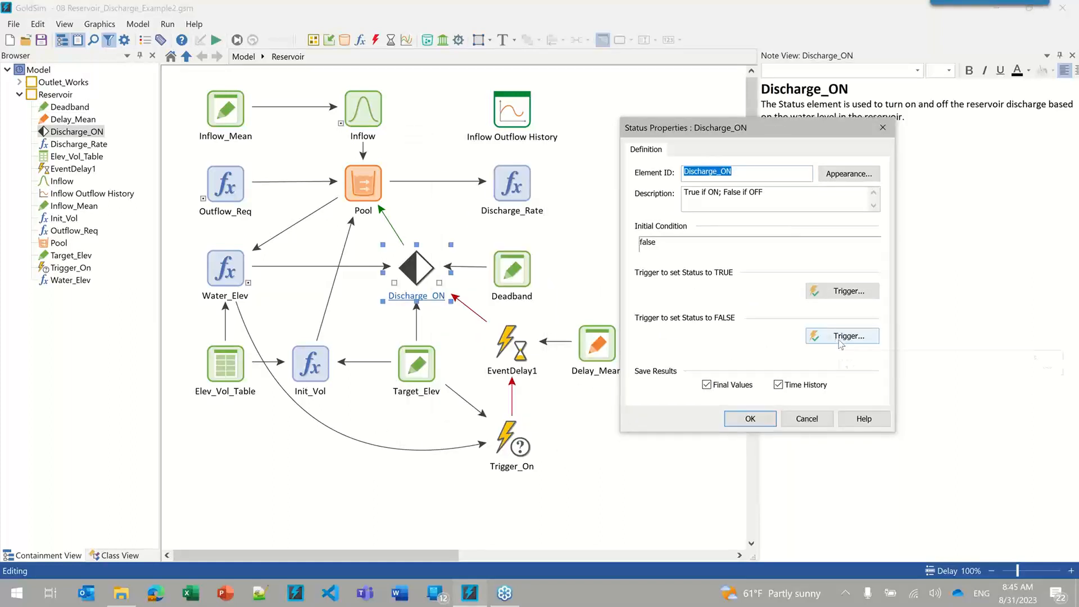
click(879, 353)
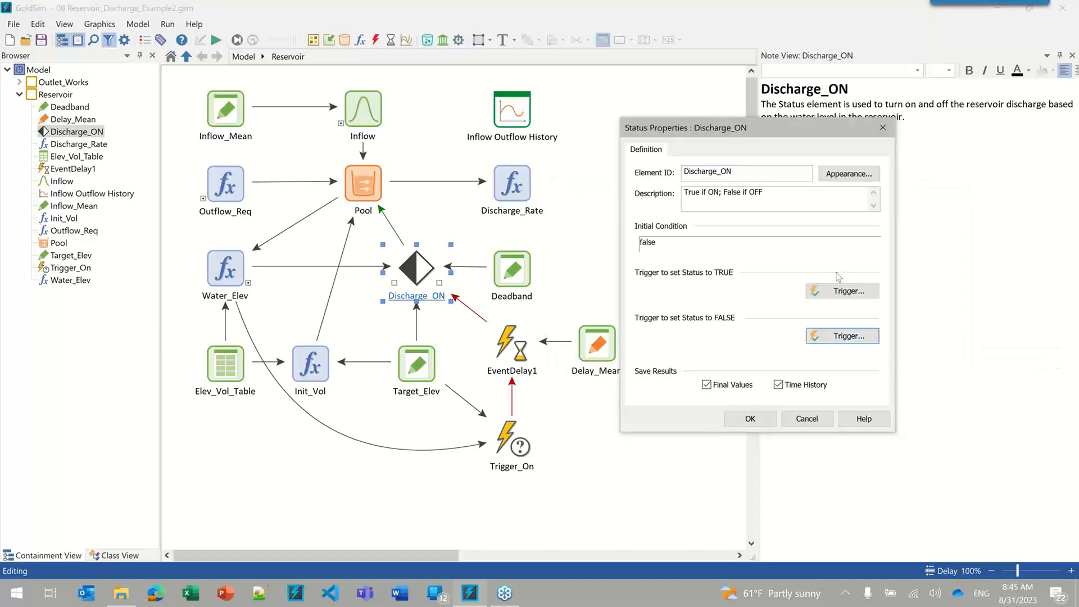
Step: Examine Discharge_ON's trigger for setting the status to TRUE, review the trigger types while keeping On Event, and close the properties
click(850, 292)
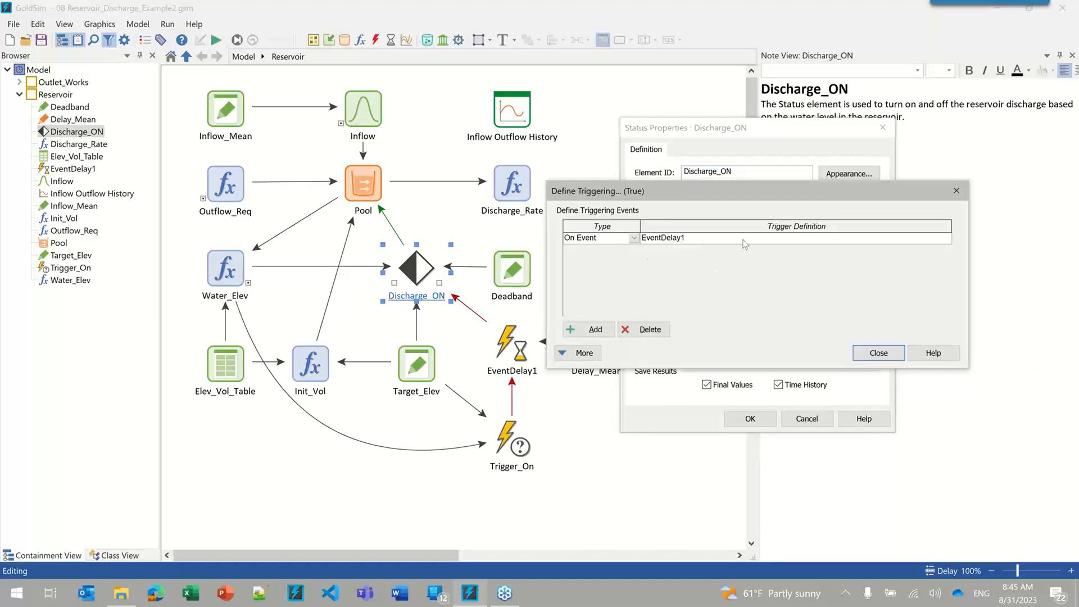
click(633, 238)
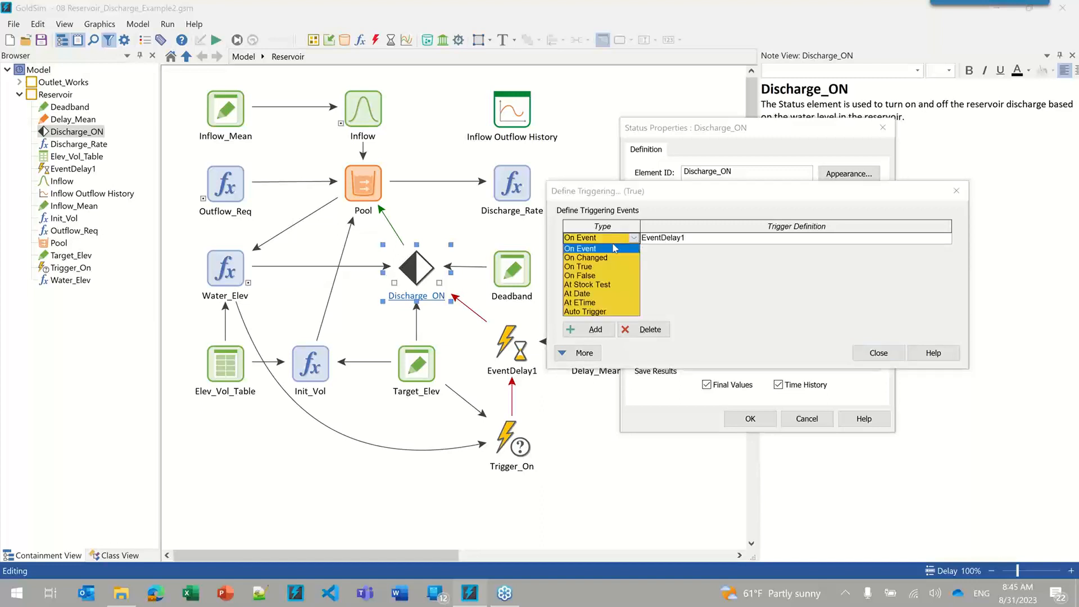
click(595, 247)
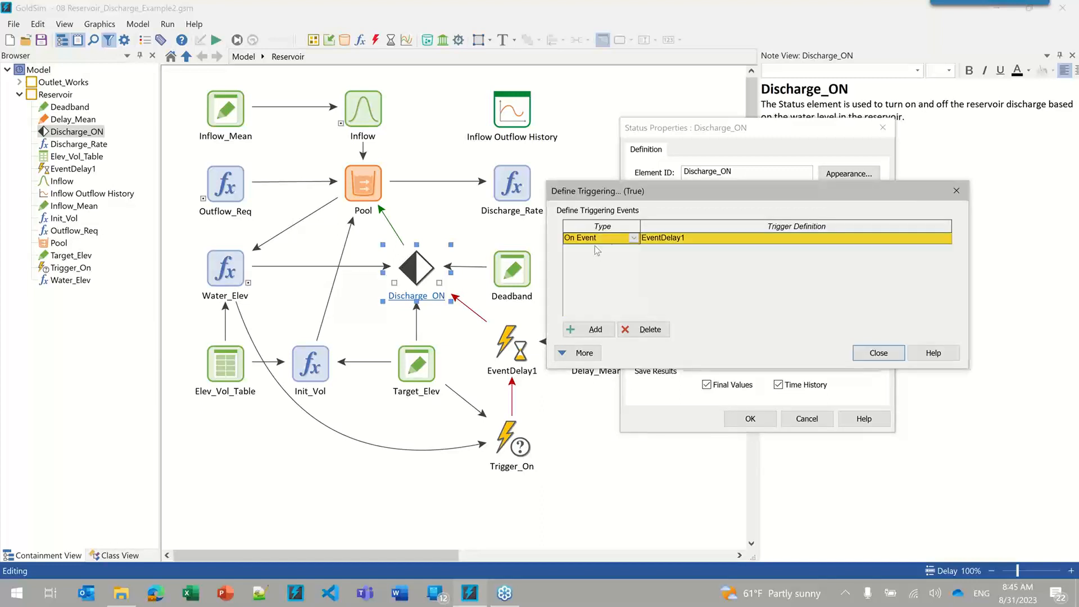
click(878, 353)
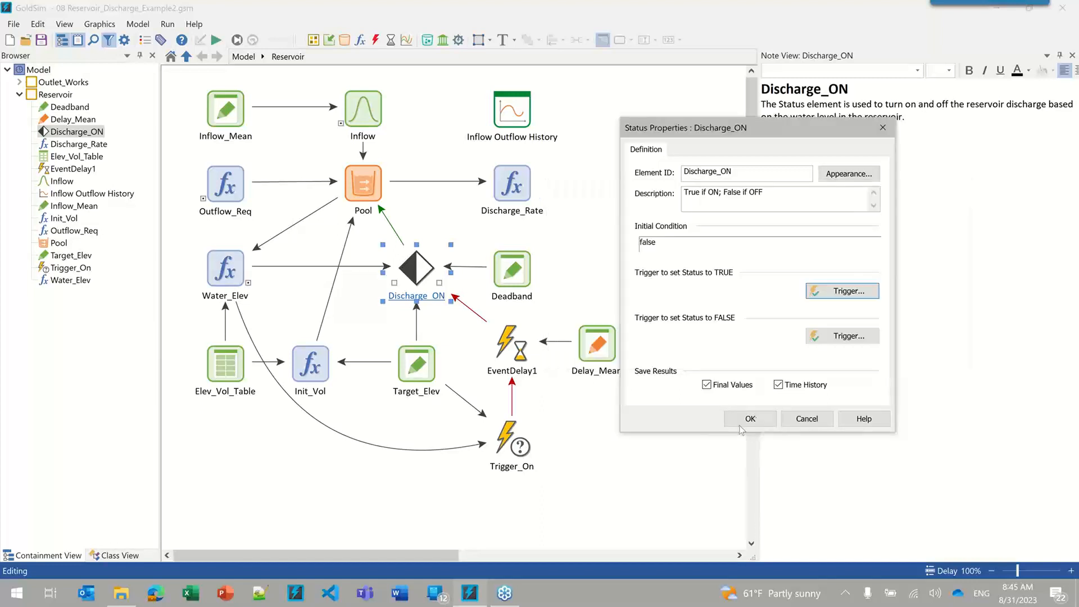
click(750, 418)
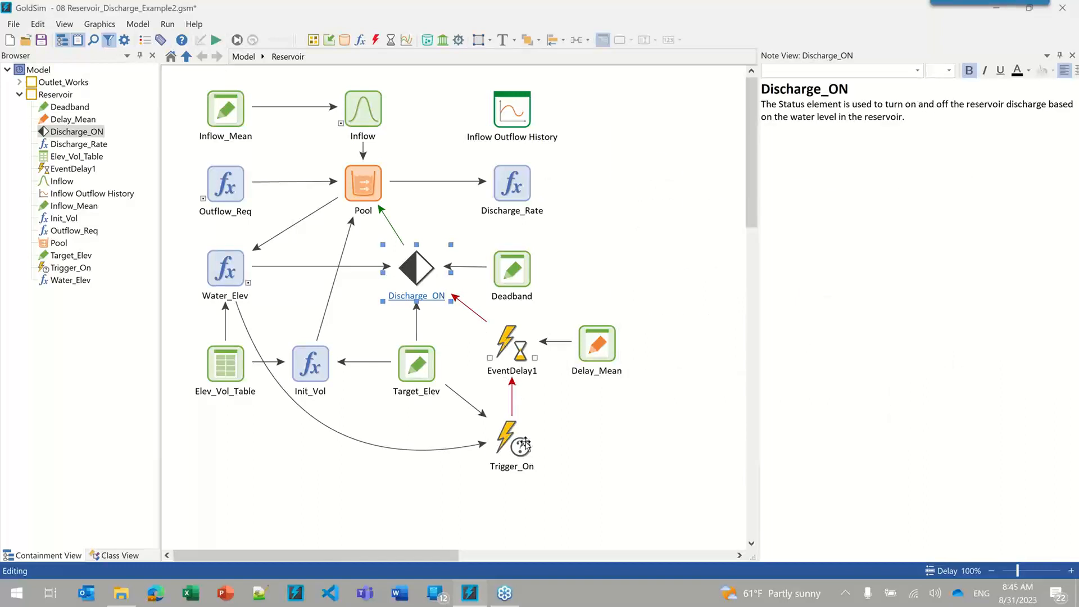
Step: Examine the delay definition of EventDelay1 and the trigger that feeds it
double_click(503, 349)
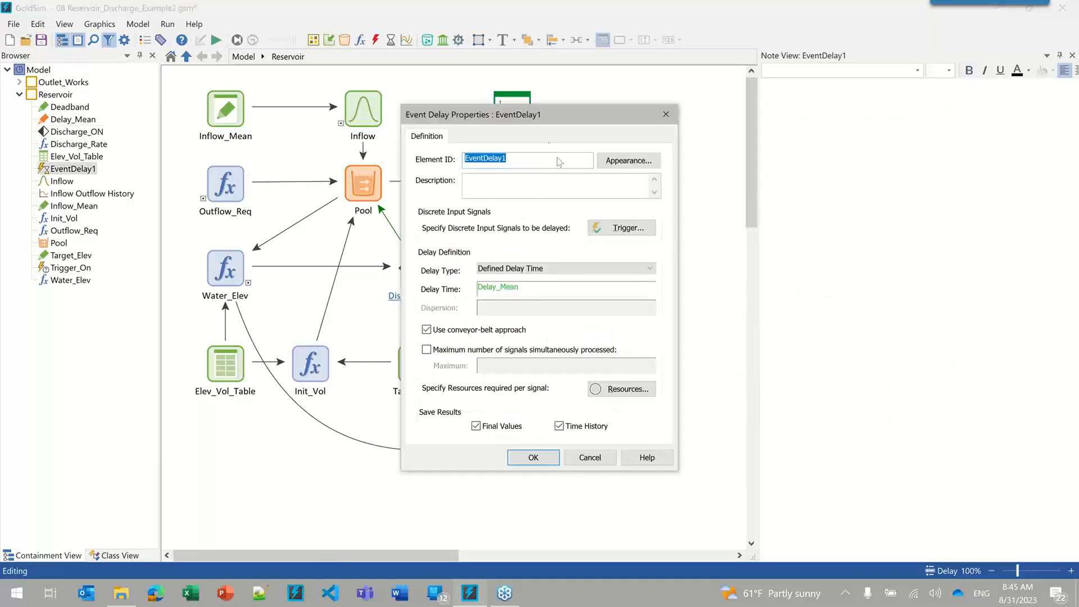
drag(538, 113, 758, 119)
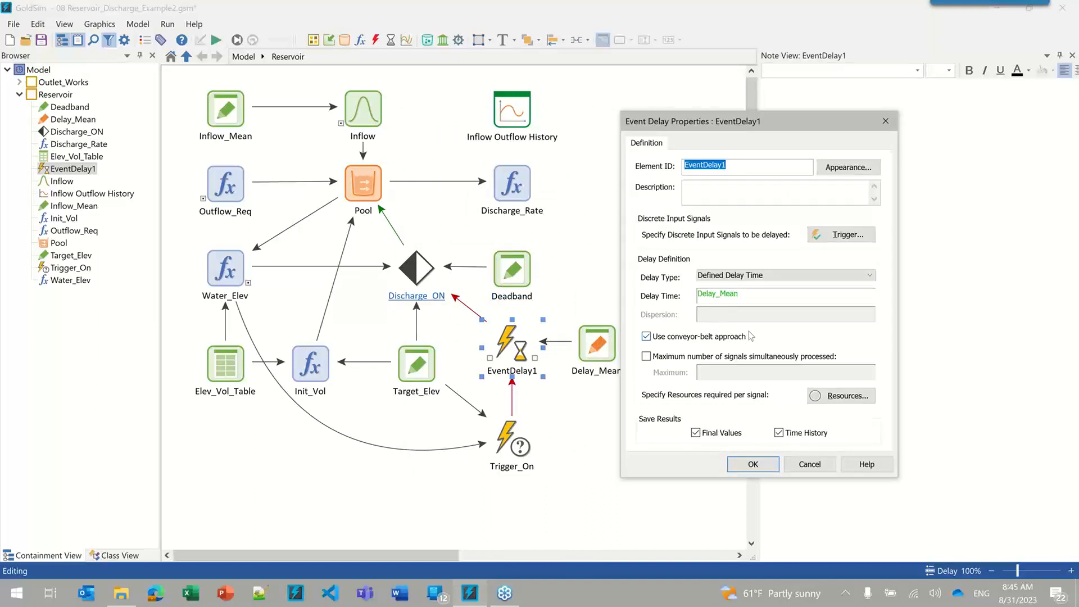
click(834, 235)
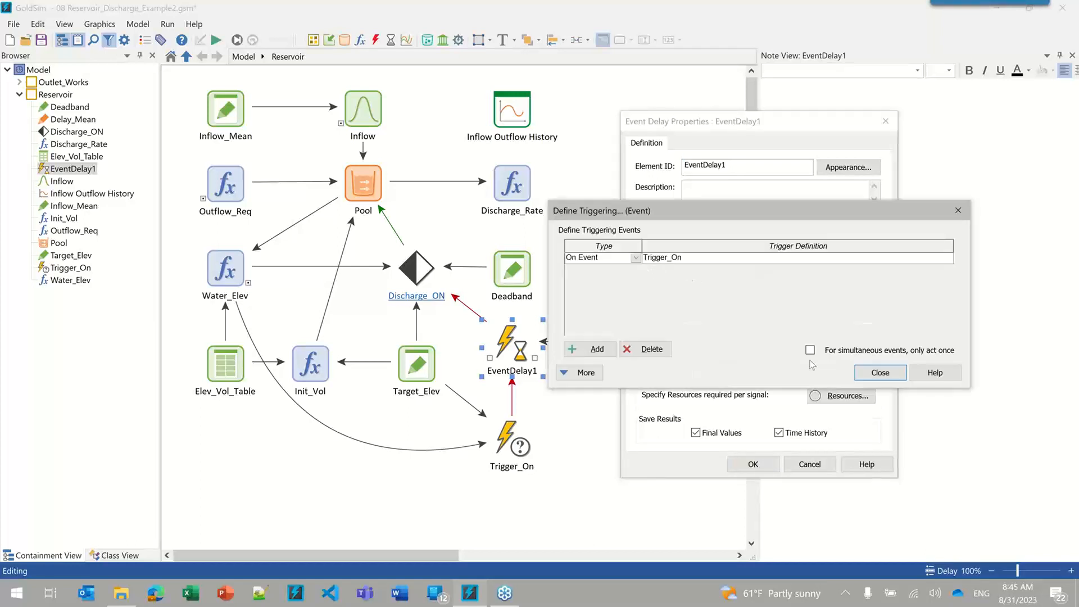
click(863, 375)
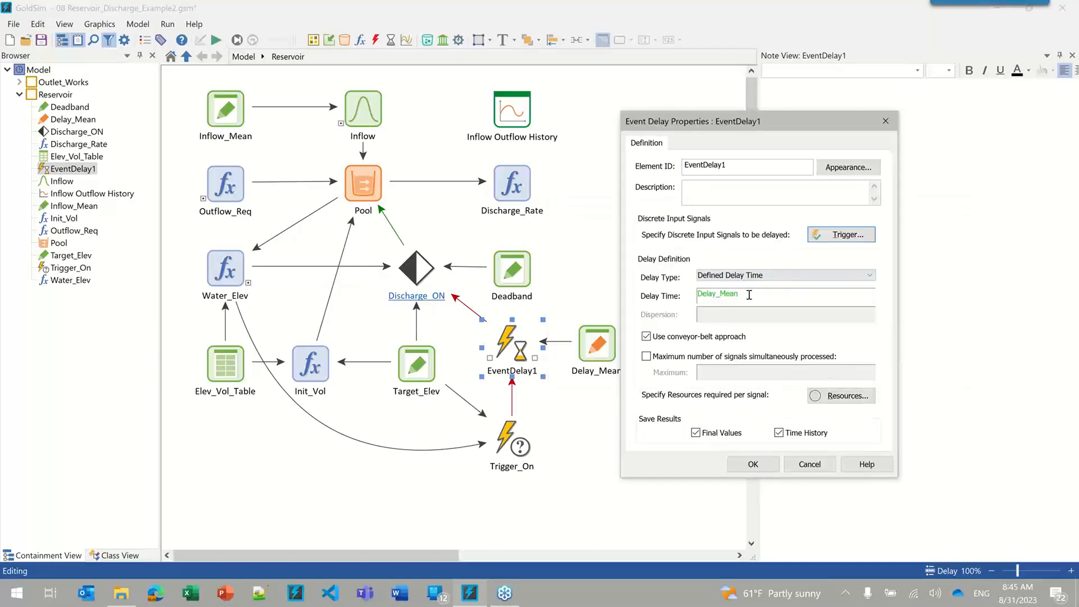
click(752, 464)
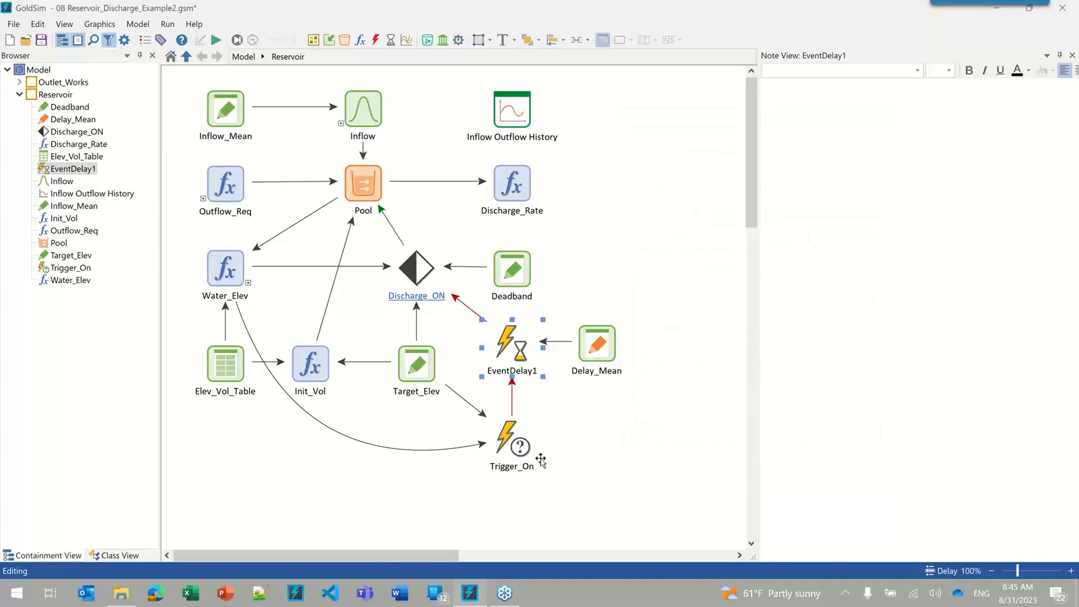
Step: Examine the triggering condition of the Trigger_On event element and close its properties
double_click(511, 444)
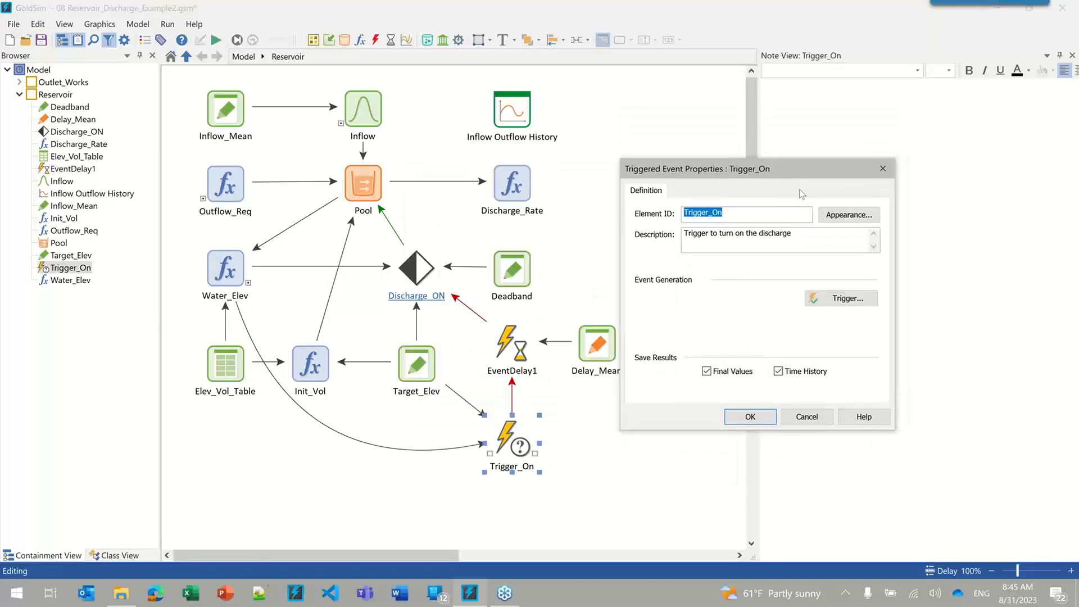
click(827, 299)
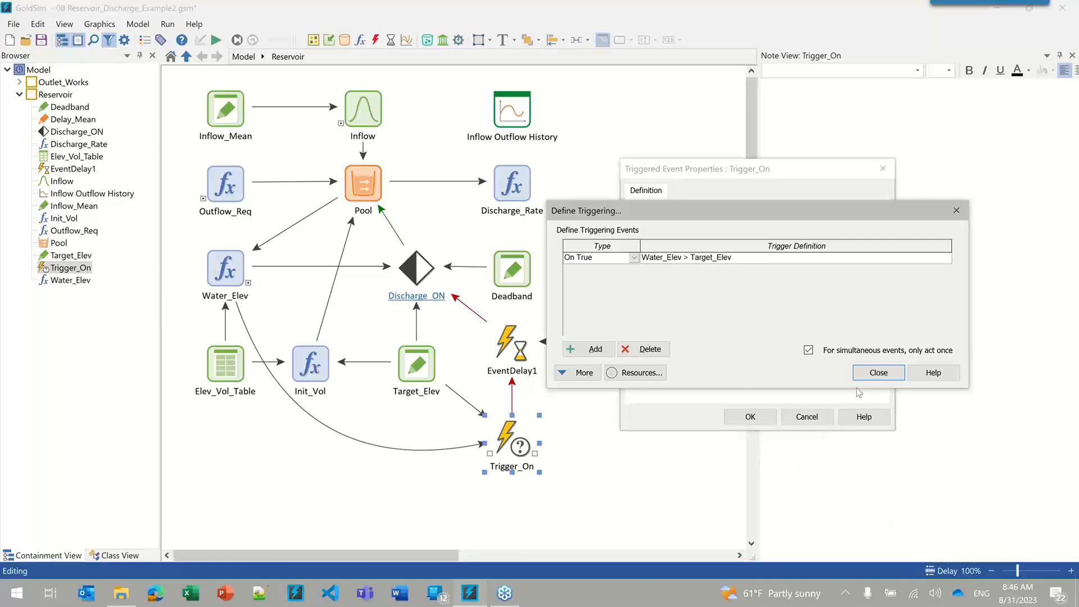
click(877, 373)
click(750, 417)
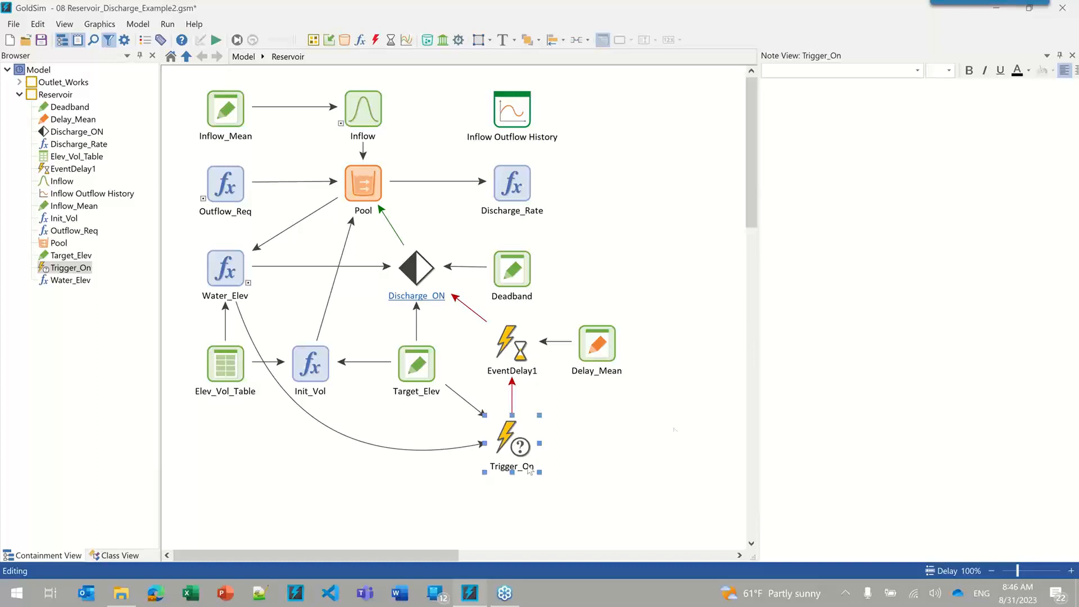
Step: Run all scenarios, No delay and Delay, from the Scenario Manager and close it
click(144, 40)
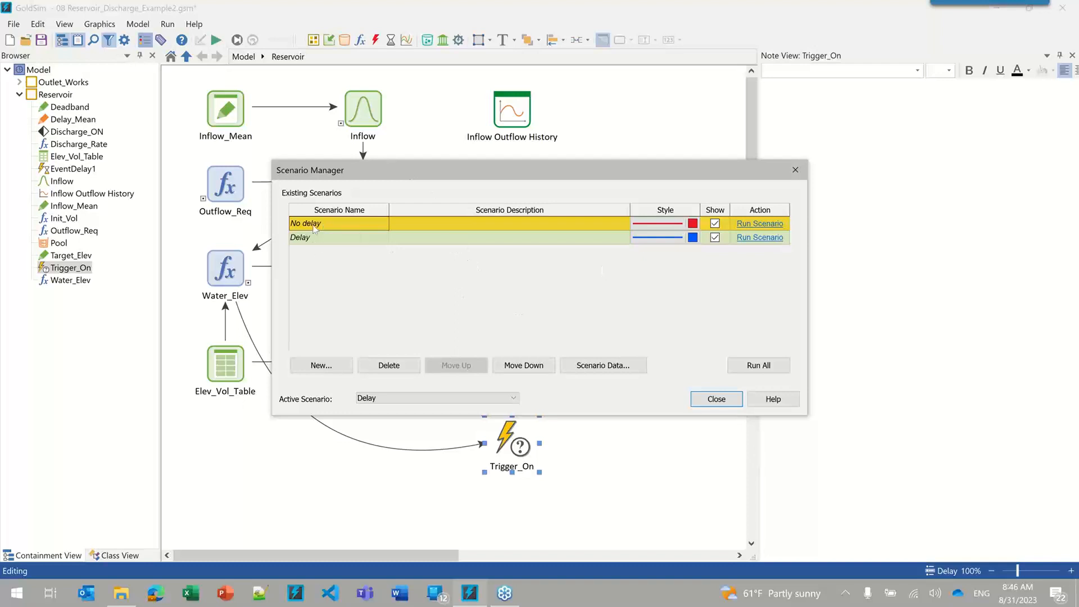
click(762, 365)
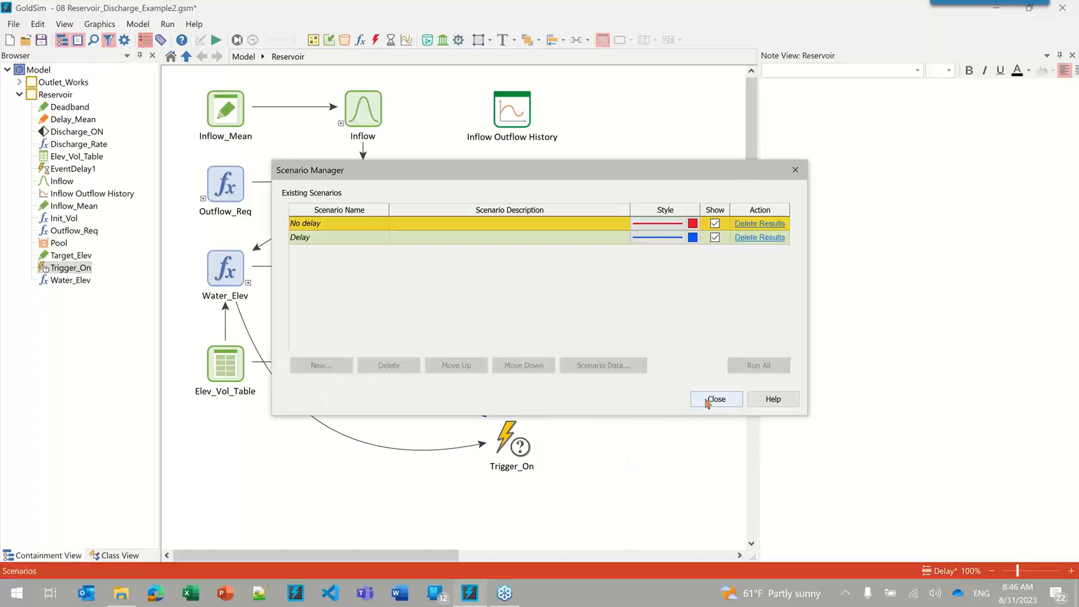
click(713, 400)
Step: Open the Inflow Outflow History result full screen and view its table, highlighting the rows from 0 to about 0.54 days
double_click(514, 126)
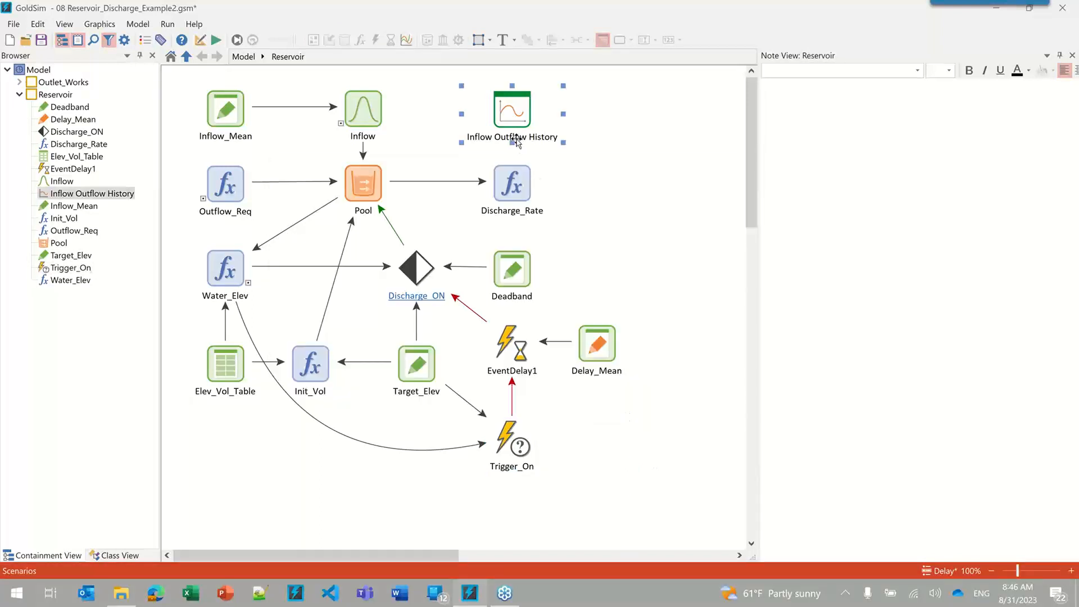
click(421, 109)
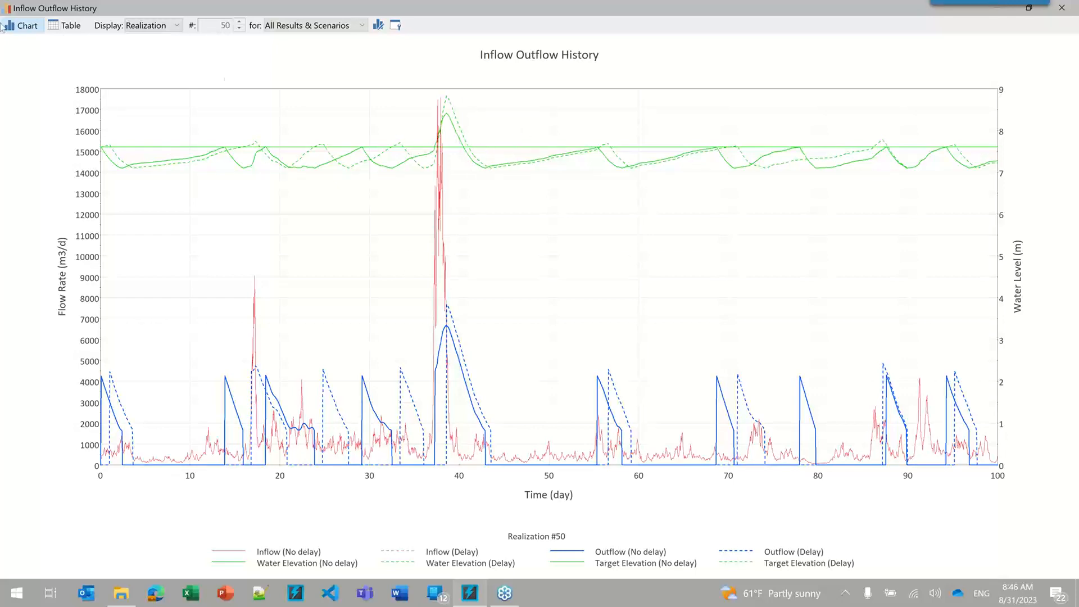
click(70, 26)
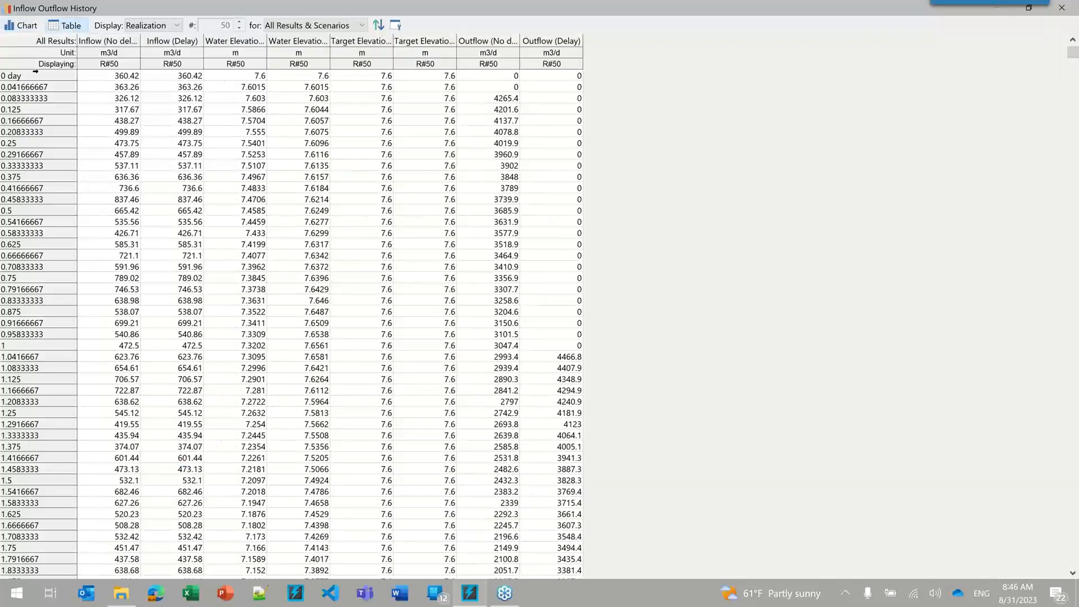
drag(33, 75, 34, 223)
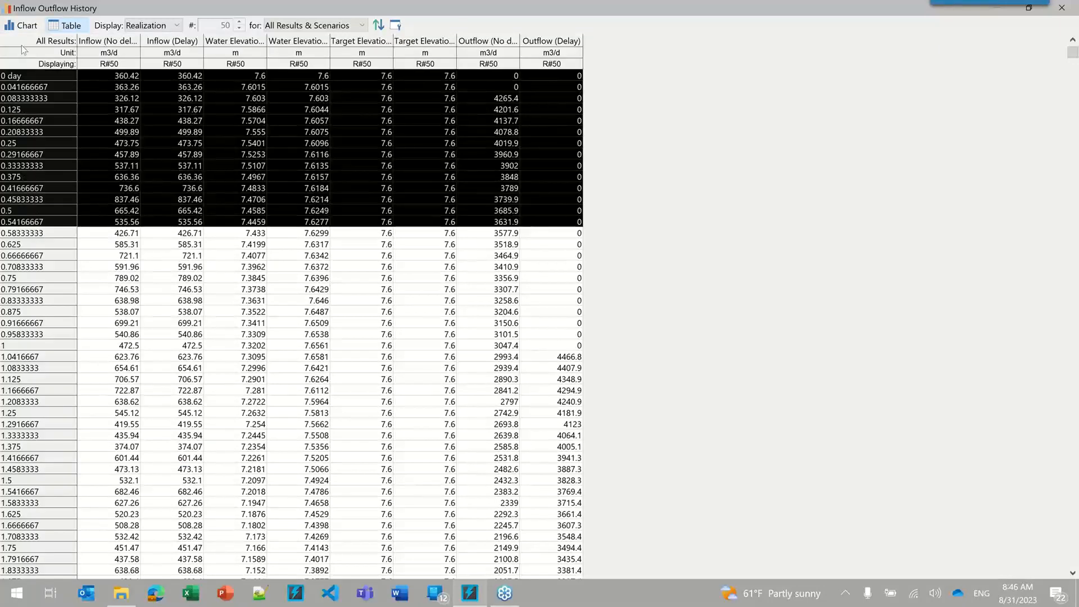
Step: Return to the chart, zoom in on the peak between about day 34 and 46, and place the reduced chart window beside the diagram
click(23, 25)
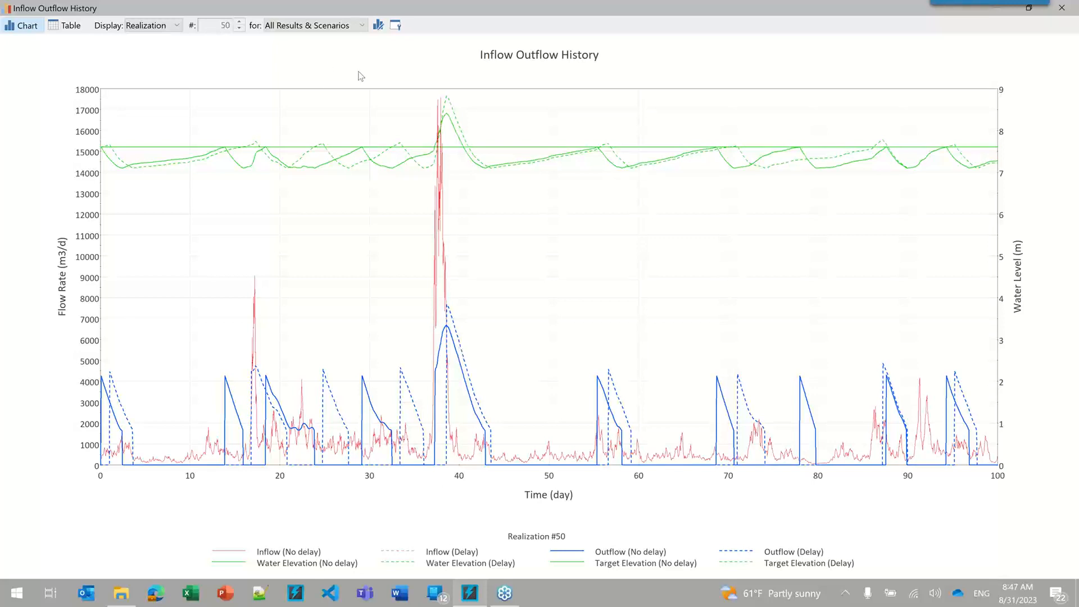
drag(405, 89, 517, 471)
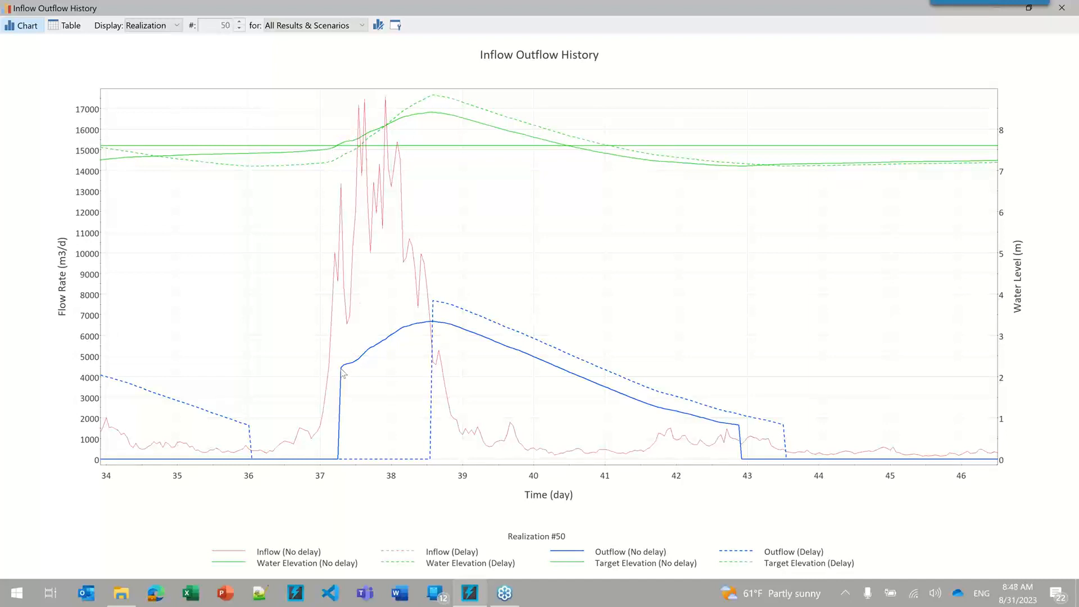
mouse_move(342, 369)
click(1028, 8)
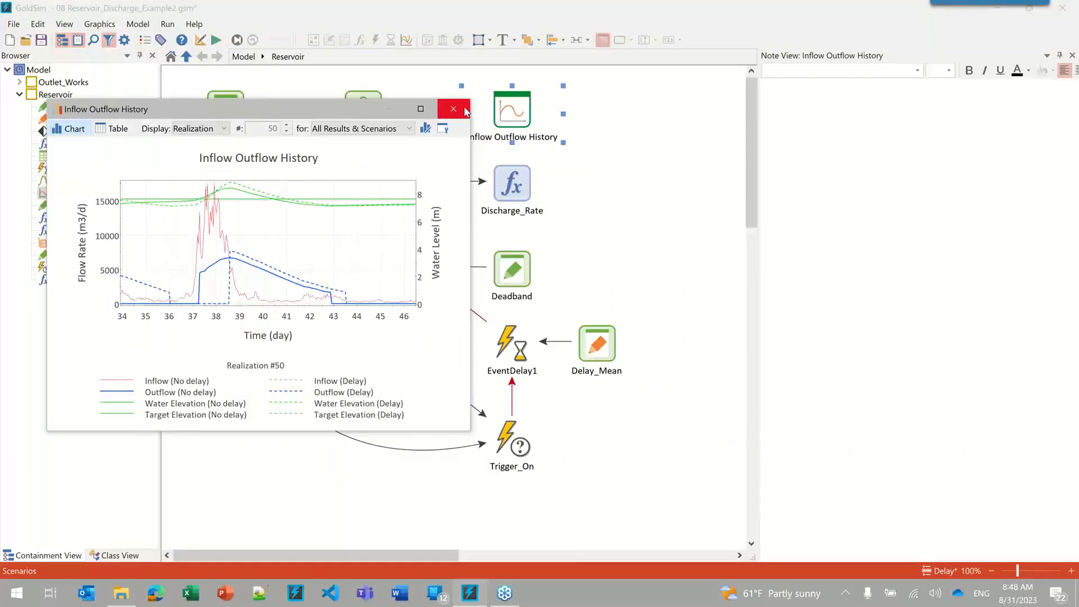
drag(342, 111, 911, 79)
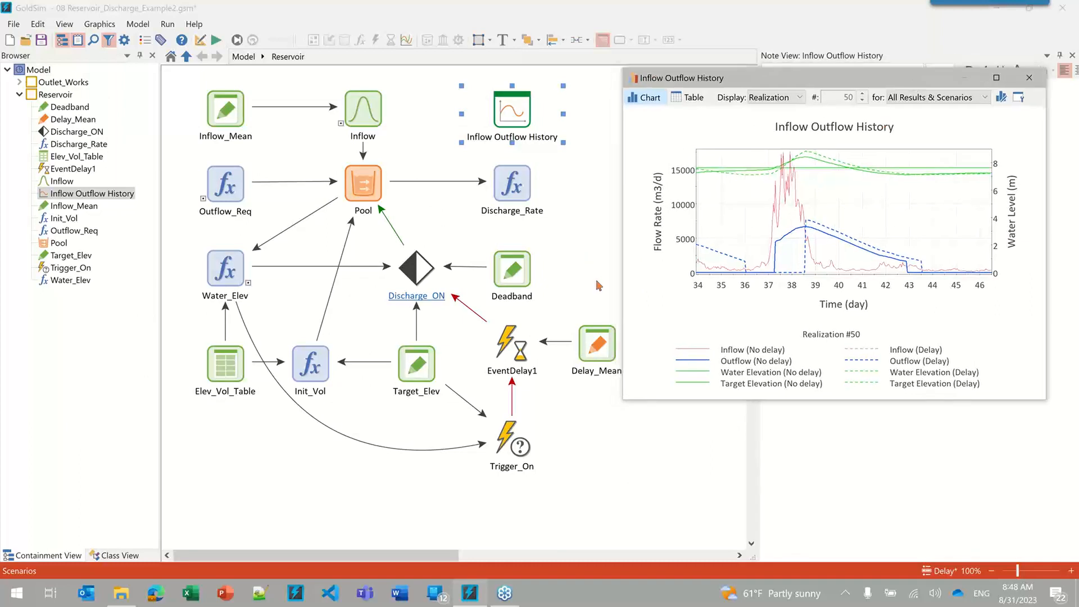